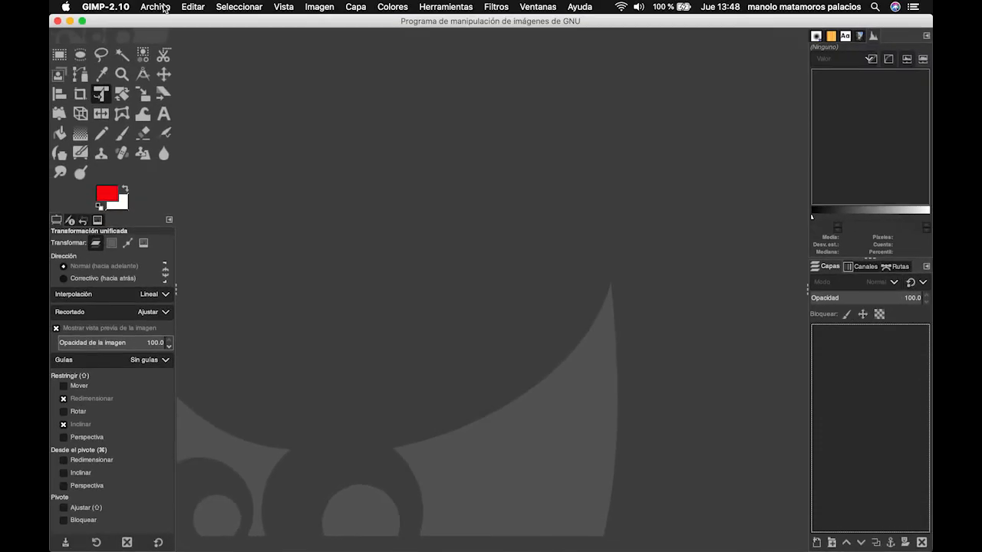
Open the image tutorial_capas_4.jpg from the Desktop folder (Escritorio).
left_click(163, 7)
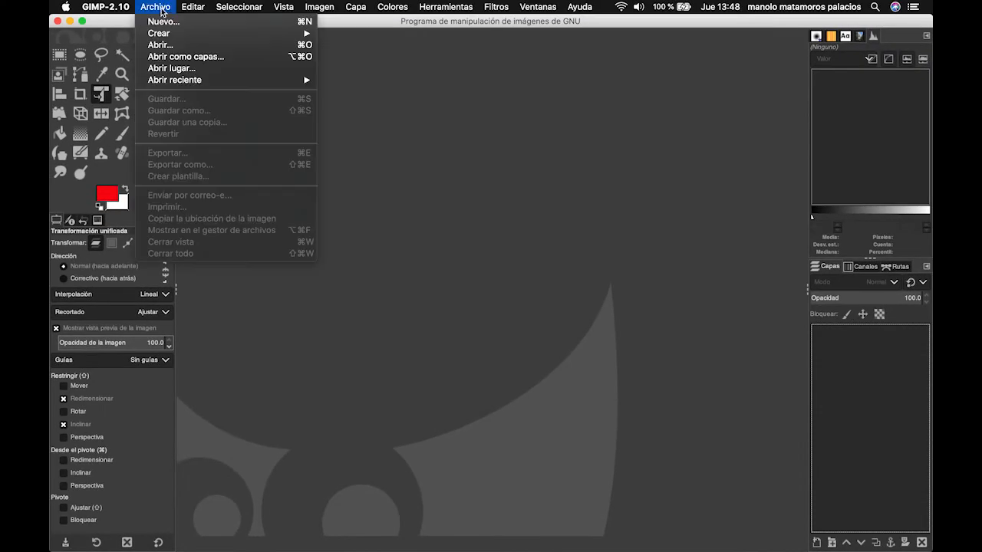
left_click(188, 44)
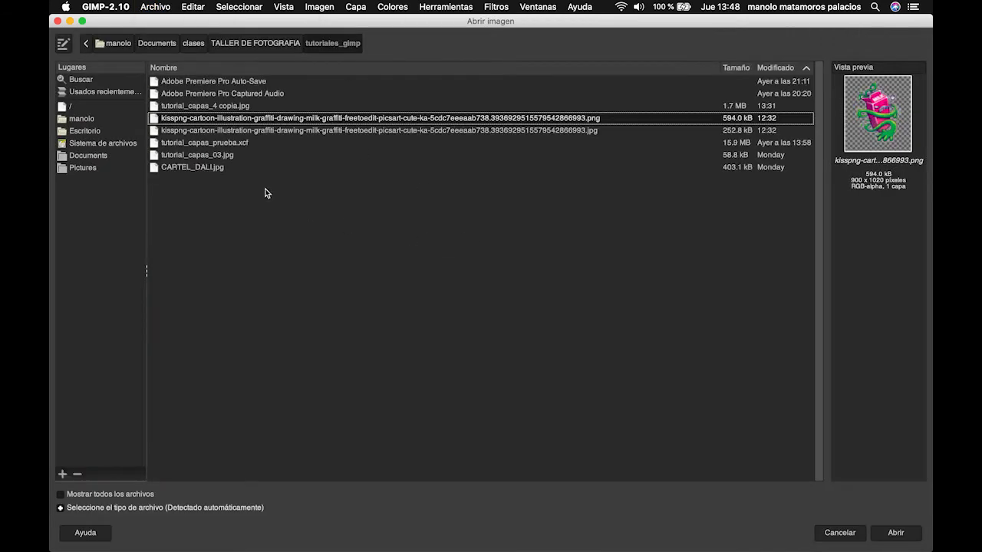
left_click(87, 132)
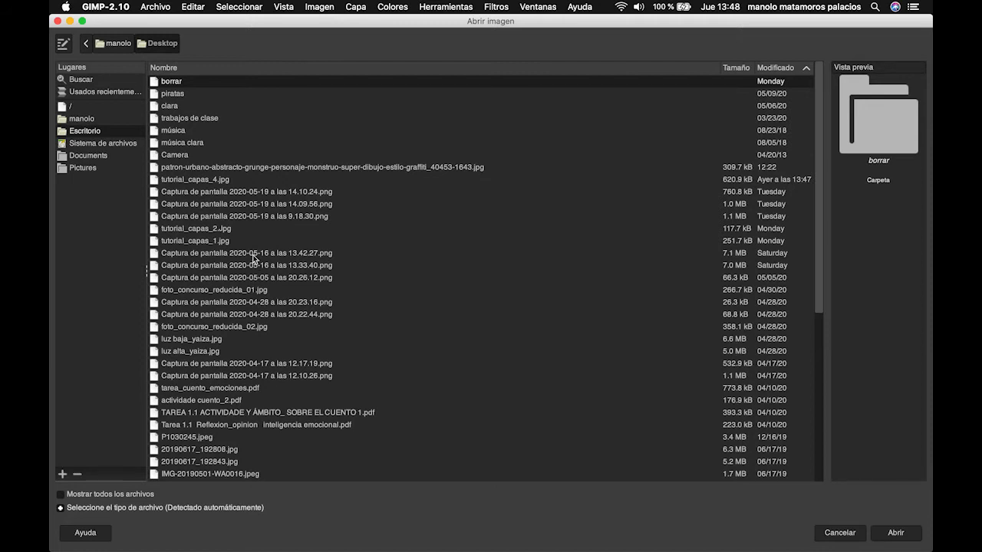
left_click(220, 182)
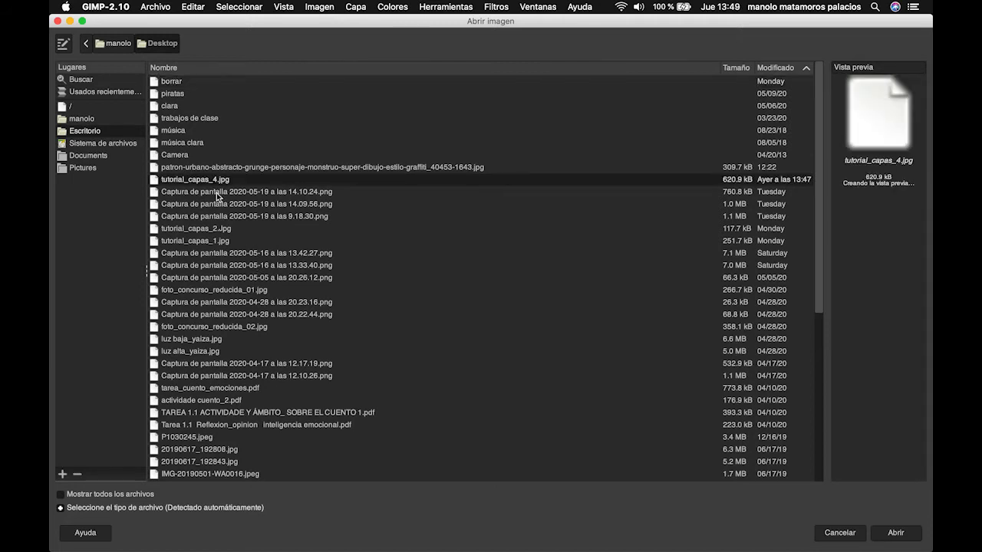
left_click(904, 538)
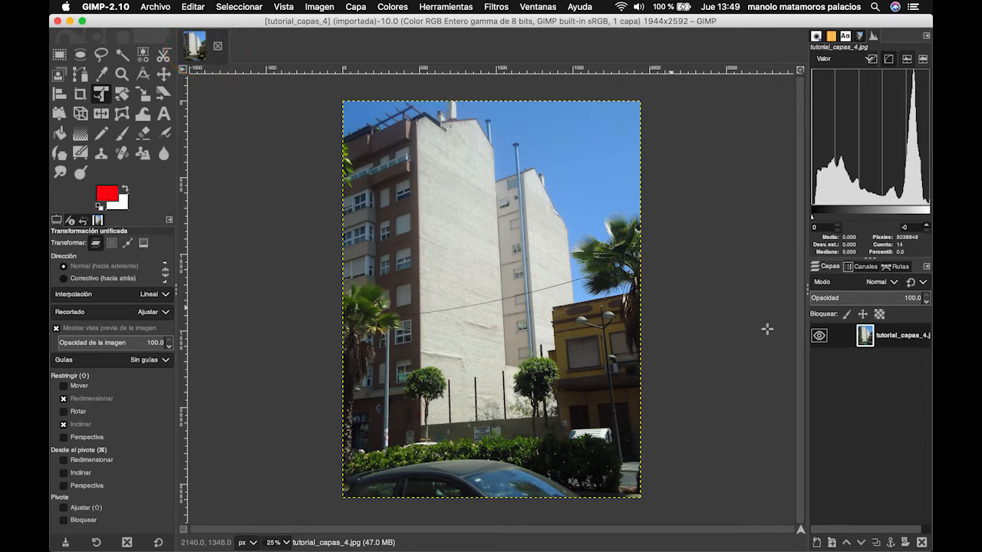
Hide and show the building photo layer twice to check its visibility toggle.
left_click(820, 341)
left_click(819, 336)
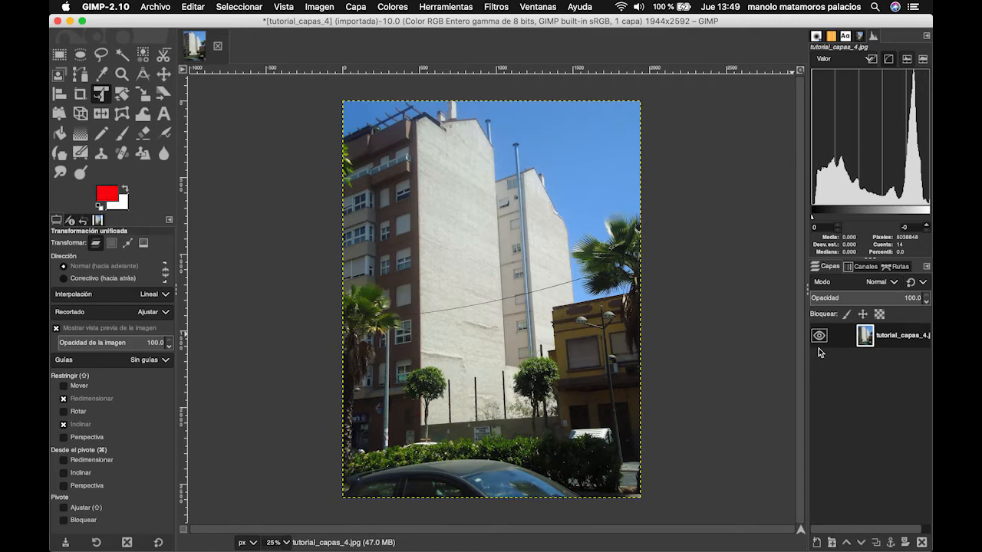
left_click(819, 337)
left_click(819, 339)
Create a layer named CARTEL DALI, 1944 x 2592 px, with 0 opacity and transparency fill.
left_click(817, 544)
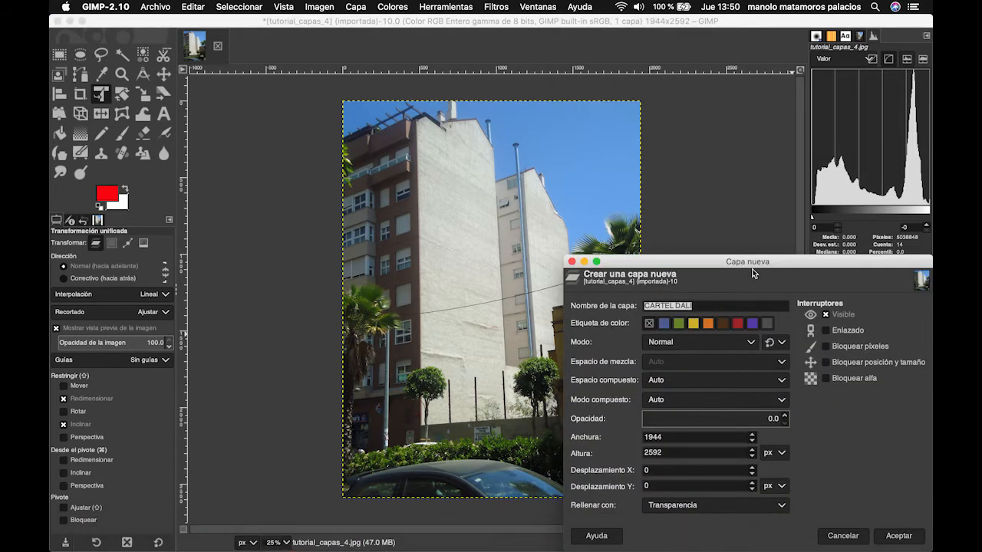
left_click_drag(794, 262, 677, 170)
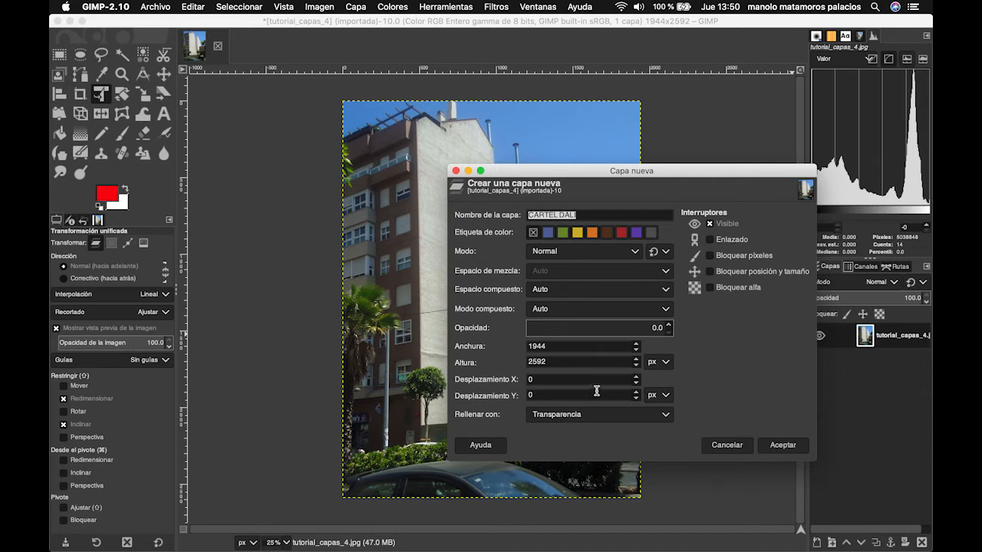
left_click(787, 456)
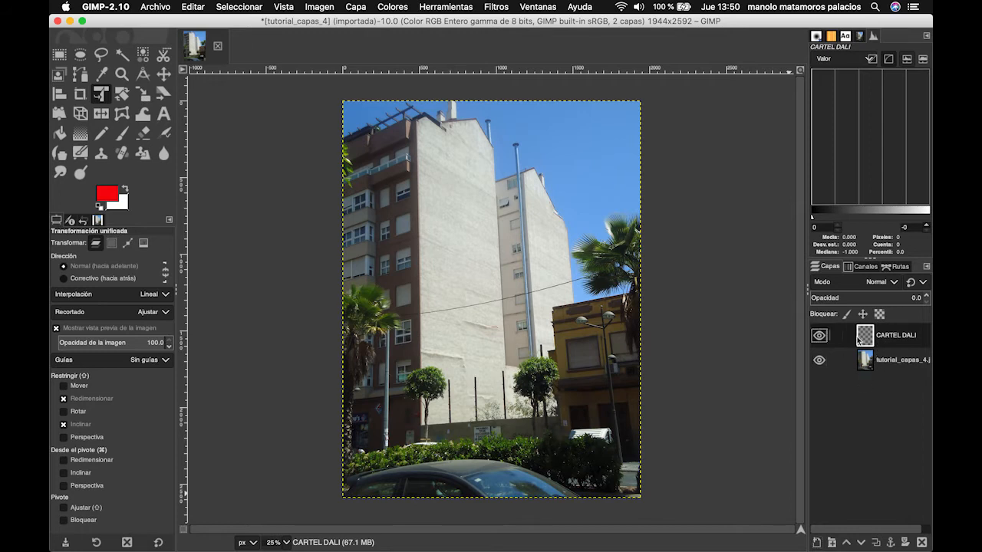
Make the photo layer active, return to the CARTEL DALI layer, and toggle that layer's visibility off and on.
left_click(864, 361)
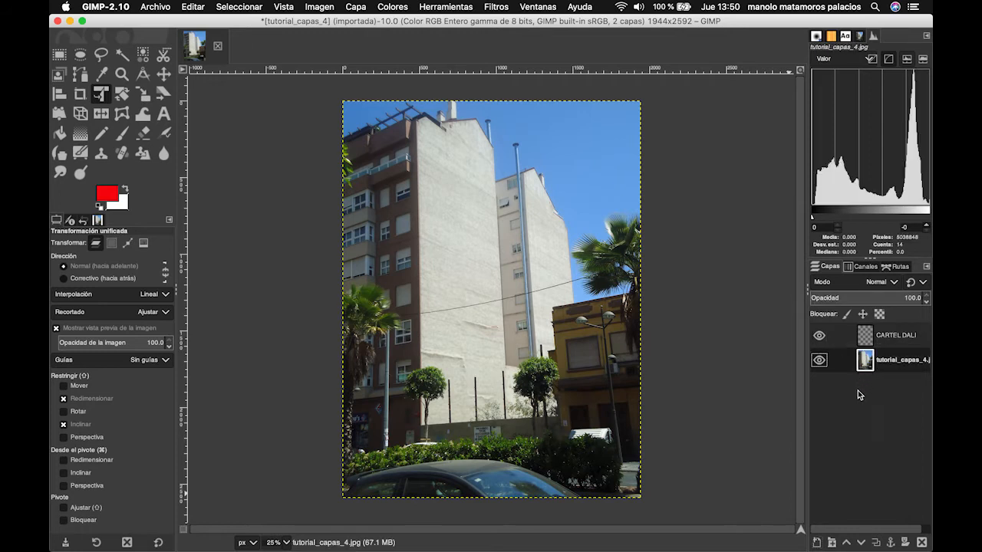
left_click(886, 339)
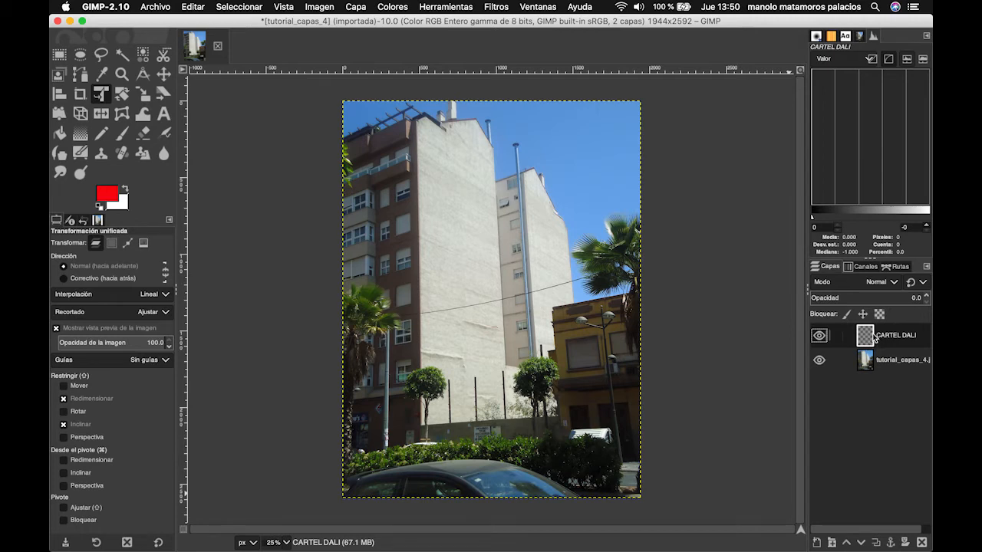
left_click(825, 337)
left_click(820, 337)
Link the CARTEL DALI layer and the photo layer together, and unlink both again.
left_click(837, 338)
left_click(836, 360)
left_click(886, 369)
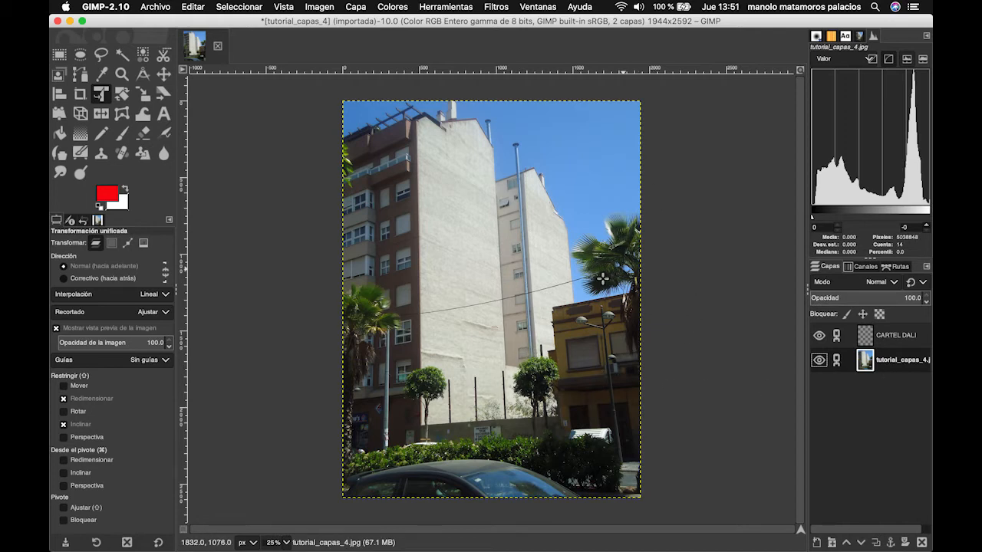
left_click(837, 361)
left_click(838, 338)
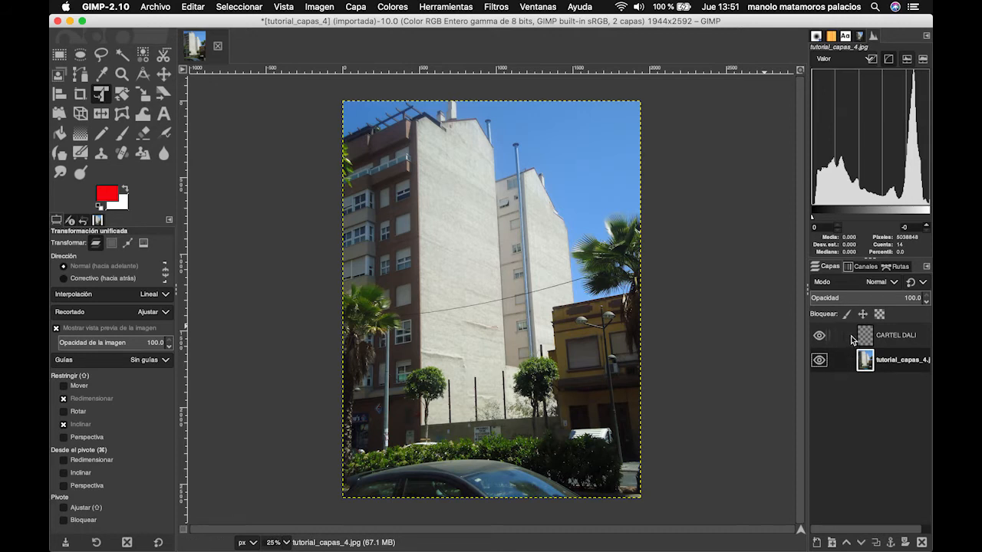
Alternate the active layer several times between CARTEL DALI and the building photo, ending on the photo.
left_click(852, 337)
left_click(853, 365)
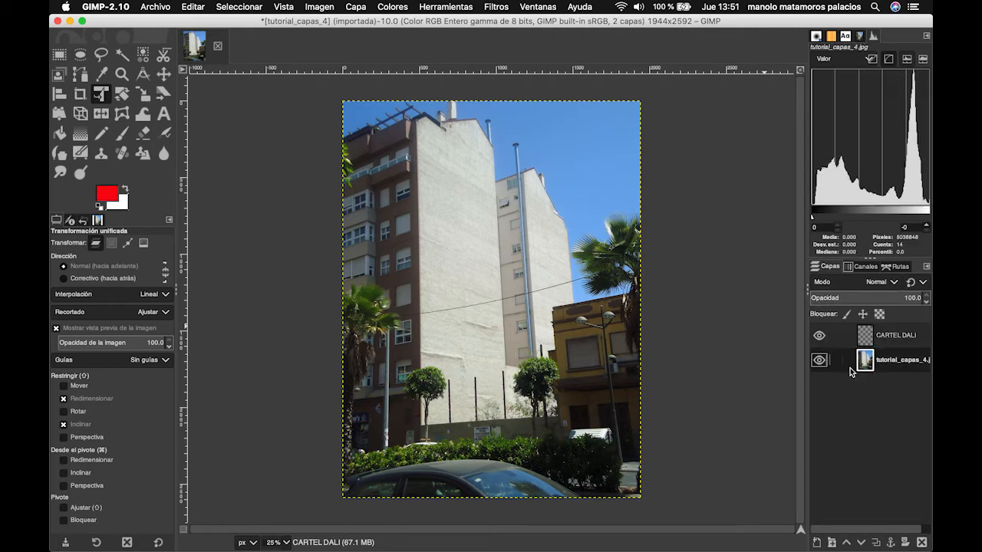
left_click(850, 340)
left_click(852, 367)
left_click(853, 339)
left_click(856, 374)
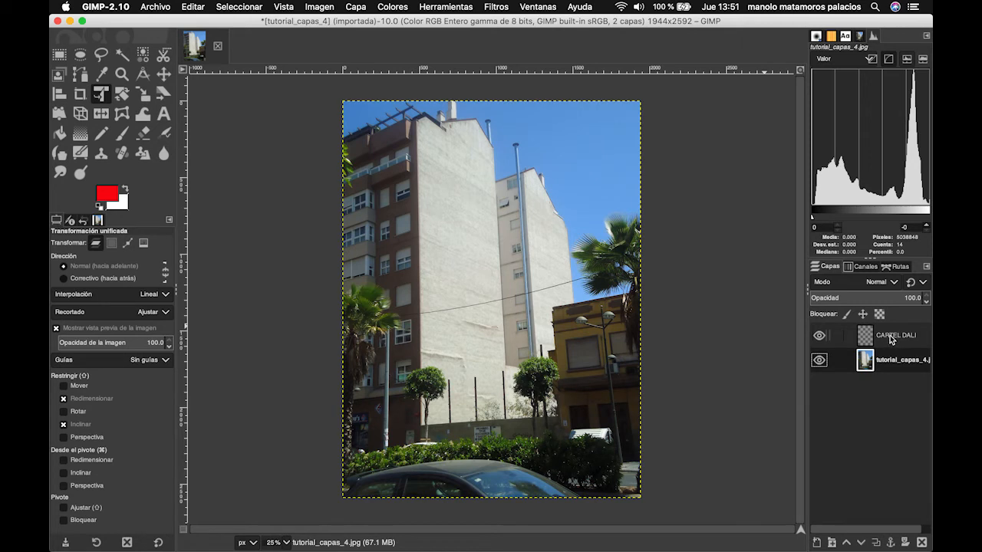
Rename the CARTEL DALI layer as "capa vacia" and delete it from the image.
double_click(891, 338)
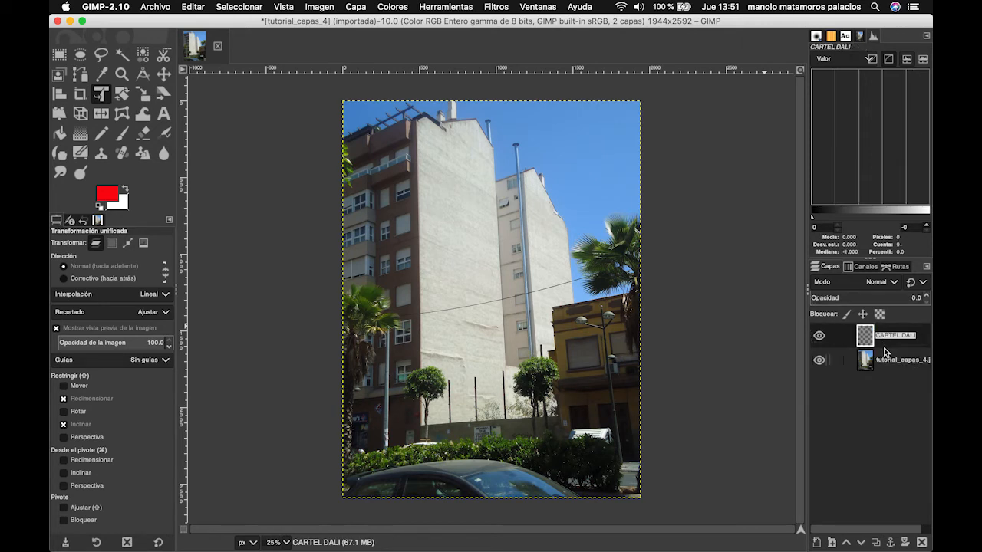
type("capa vacia")
key("Return")
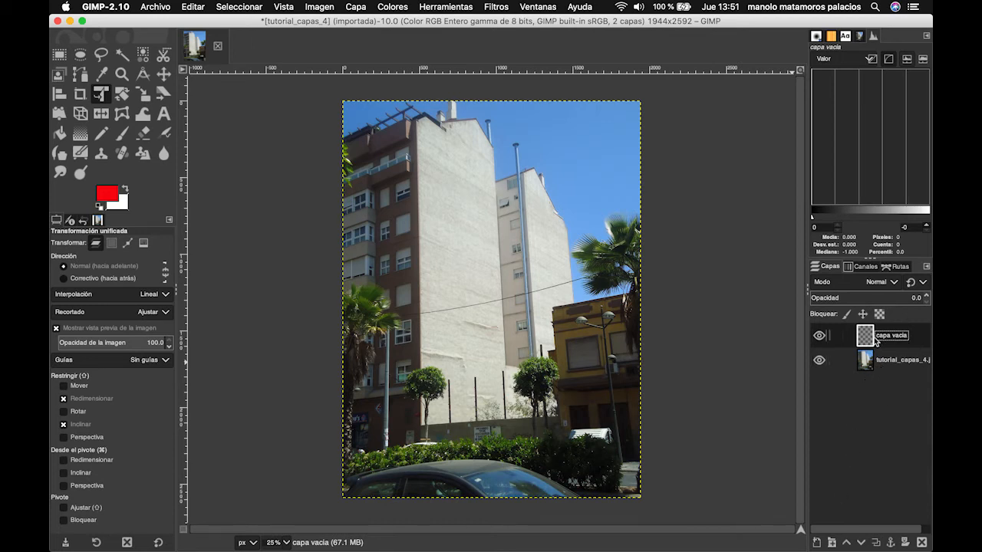
left_click_drag(914, 346, 922, 543)
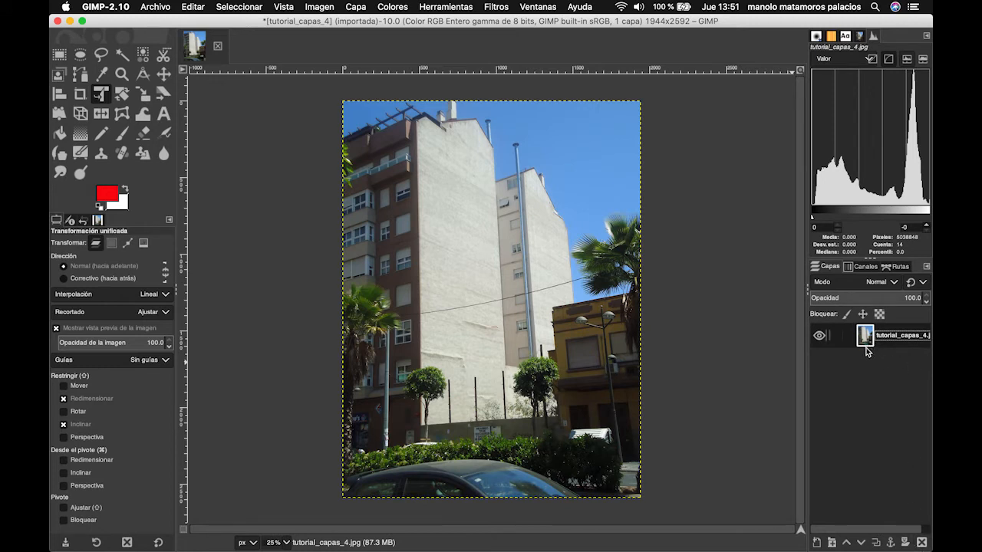
Duplicate the building photo layer, toggle the copy's visibility off and on, and delete one of the two layers.
left_click(875, 543)
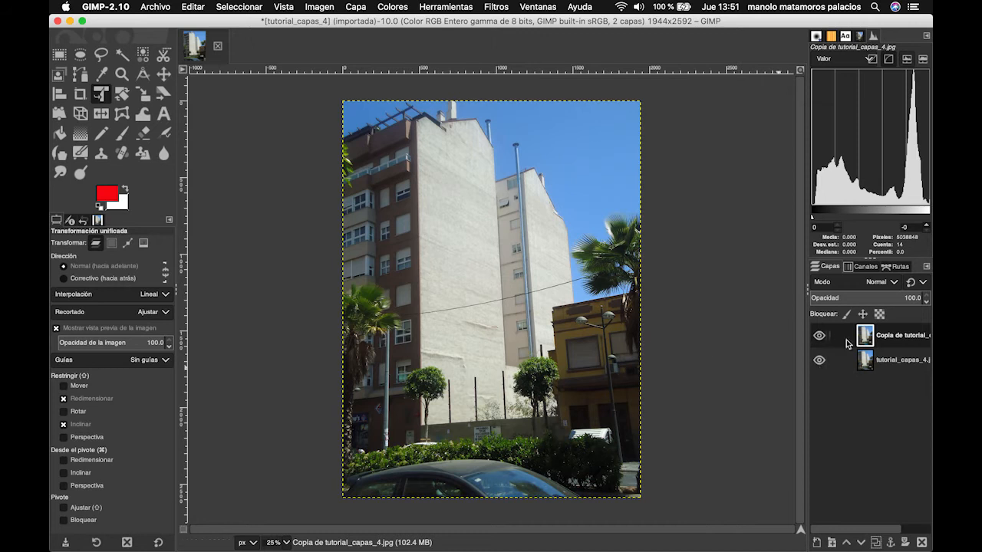
left_click(820, 339)
left_click(817, 336)
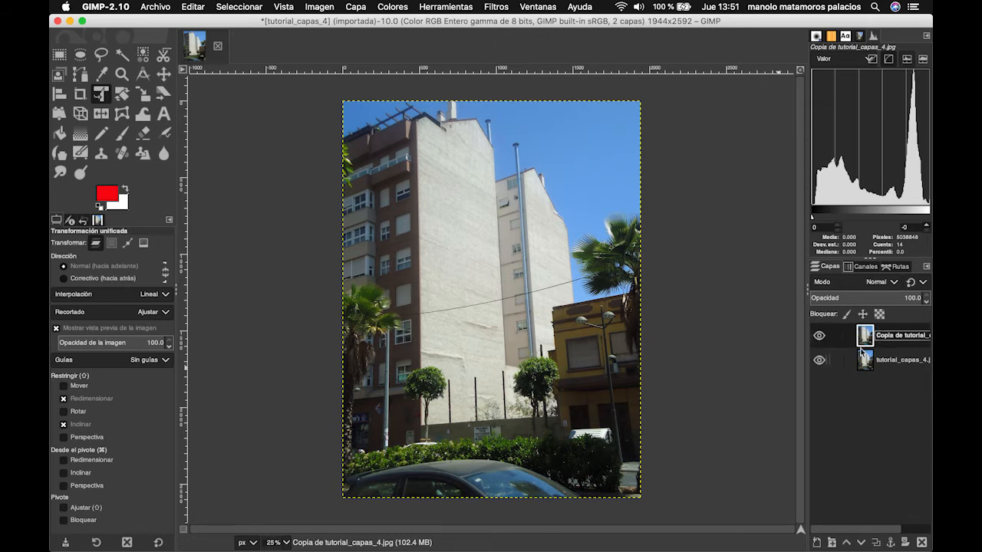
left_click(923, 542)
Duplicate the remaining photo layer and paint a looping red stroke across the buildings with the size 40 Paintbrush.
left_click(875, 542)
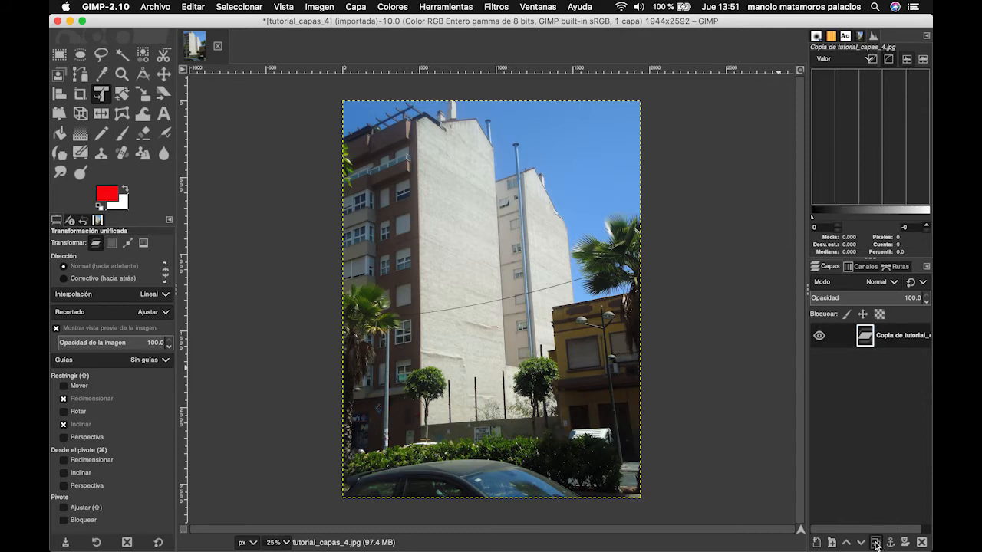
left_click(122, 135)
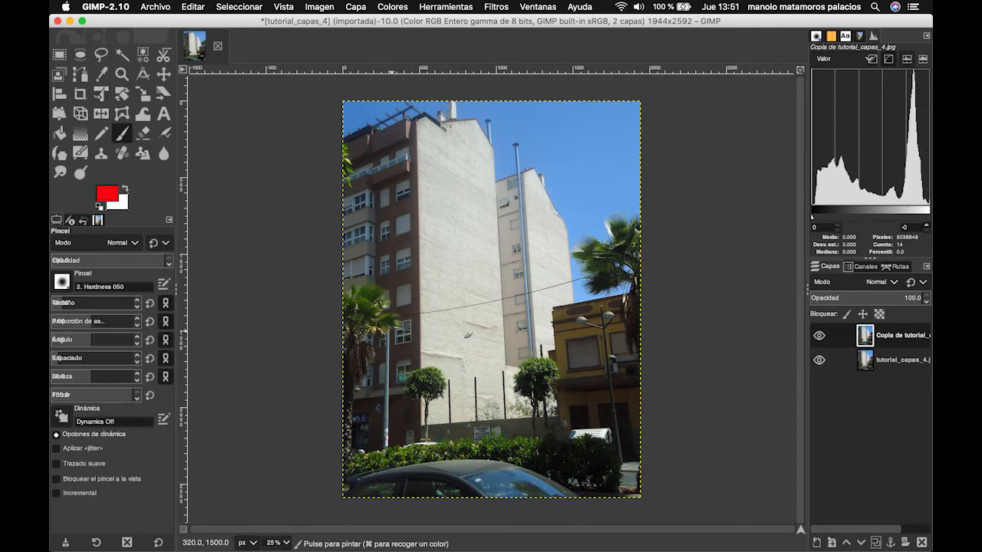
mouse_move(485, 228)
left_mouse_down()
mouse_move(412, 282)
mouse_move(402, 200)
mouse_move(597, 272)
mouse_move(506, 199)
mouse_move(414, 301)
mouse_move(486, 329)
mouse_move(554, 302)
mouse_move(453, 361)
left_mouse_up()
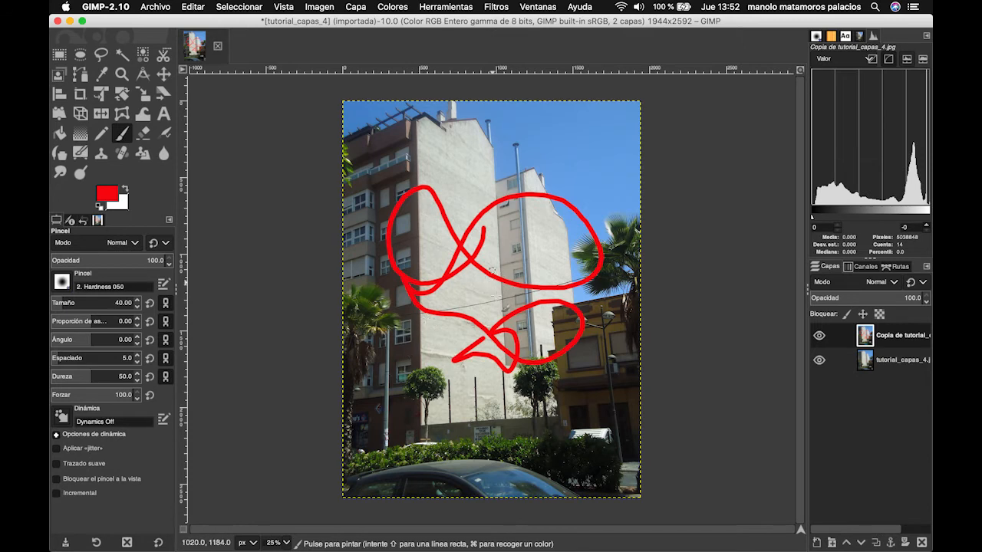
Hide and show the red-painted copy to compare it with the original photo, and delete the painted copy.
left_click(819, 337)
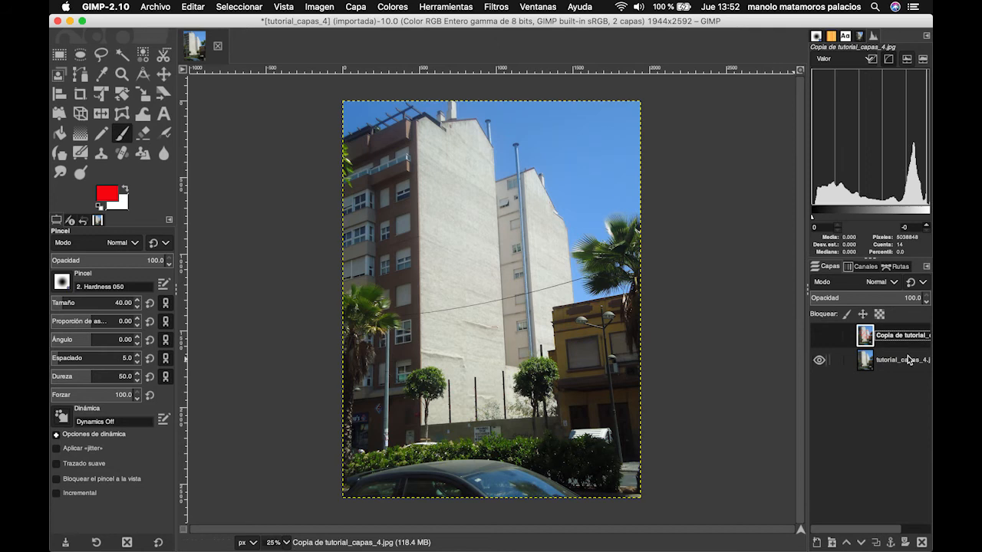
left_click(818, 336)
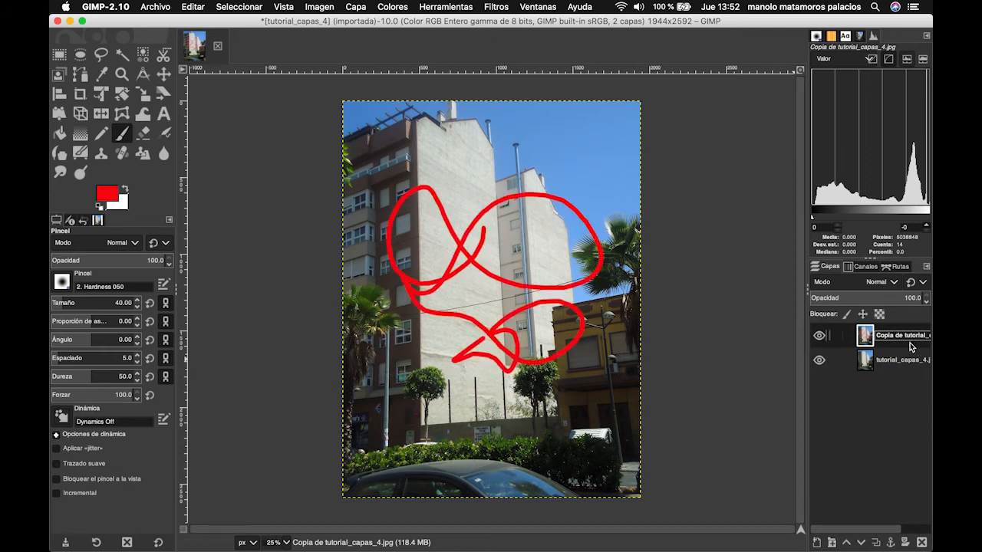
left_click(922, 542)
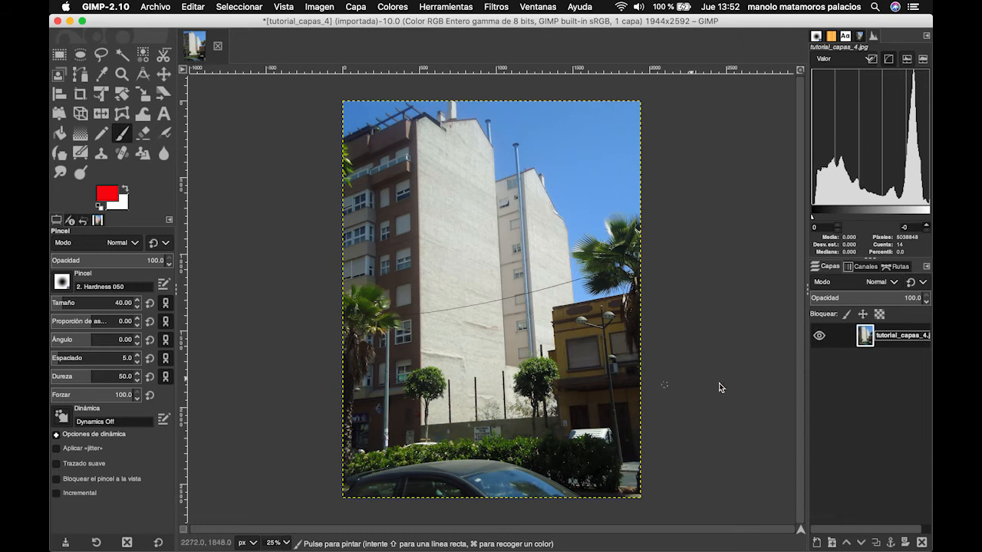
Duplicate the building photo layer once more, open the copy's name for editing, and delete the copy.
left_click(876, 543)
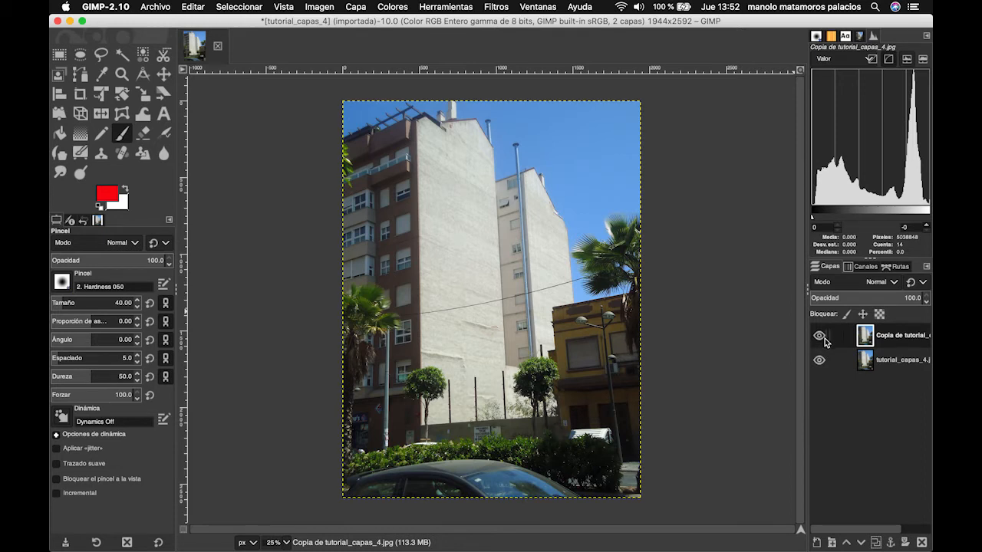
double_click(890, 338)
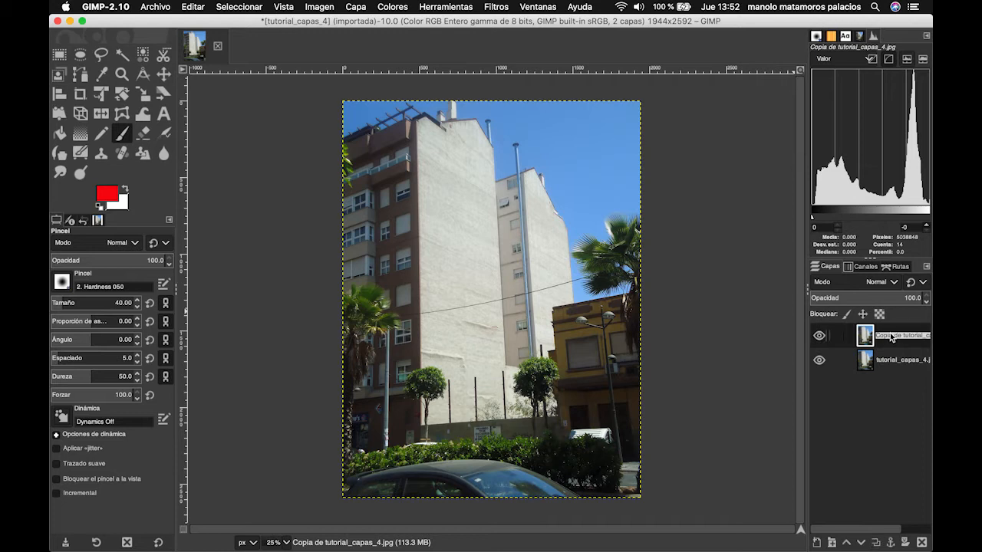
left_click(898, 338)
left_click_drag(865, 340, 921, 544)
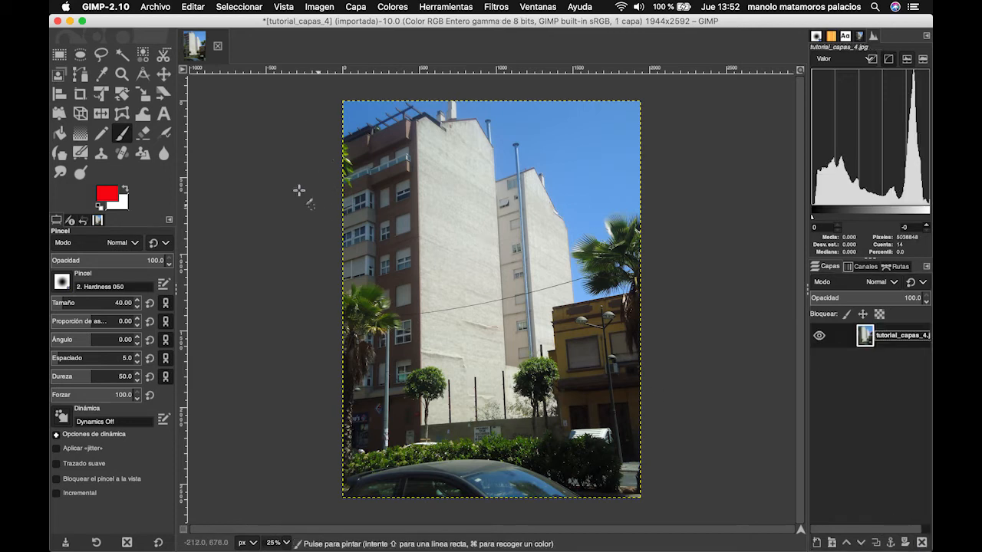
Preview tutorial_capas_2.Jpg, and open tutorial_capas_1.jpg from the Desktop folder as a second image.
left_click(170, 9)
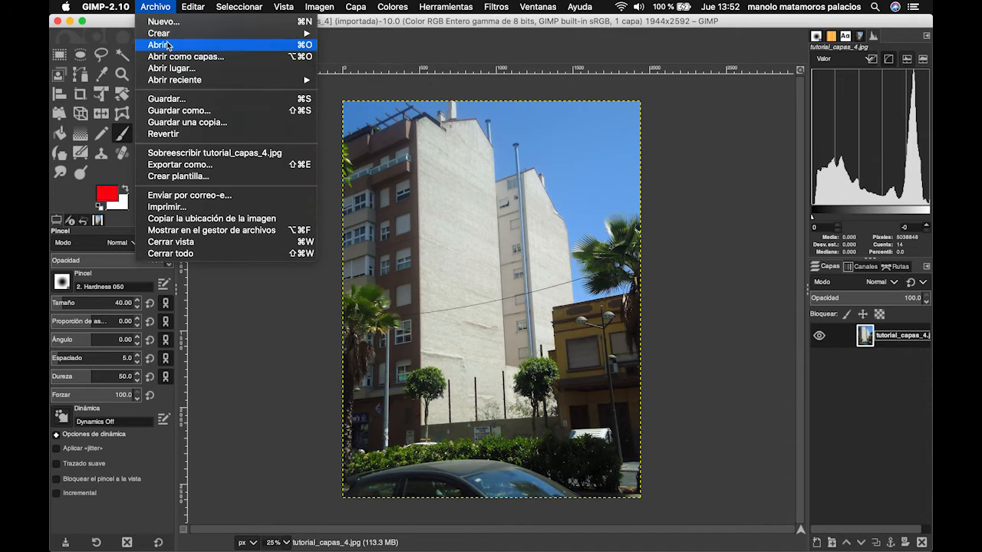
left_click(159, 45)
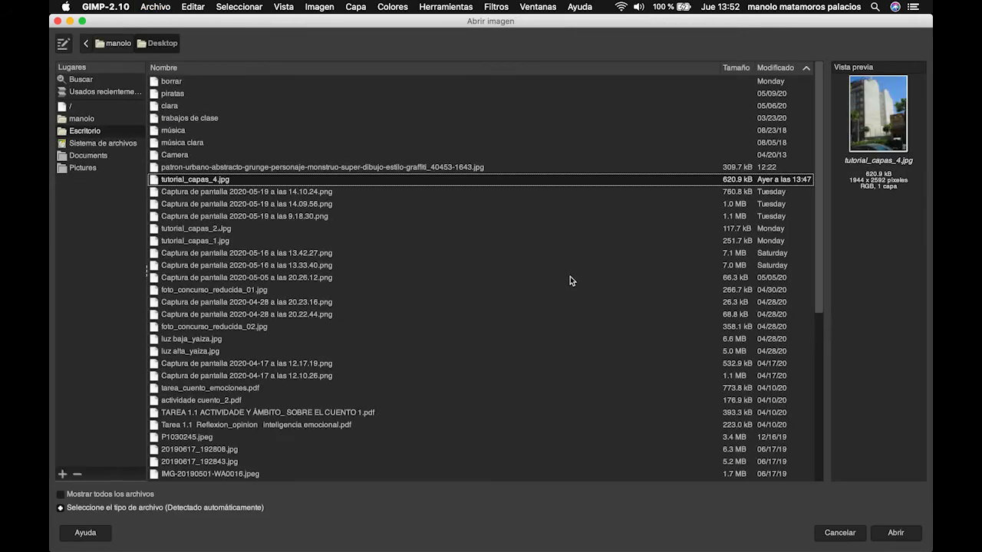
left_click(209, 231)
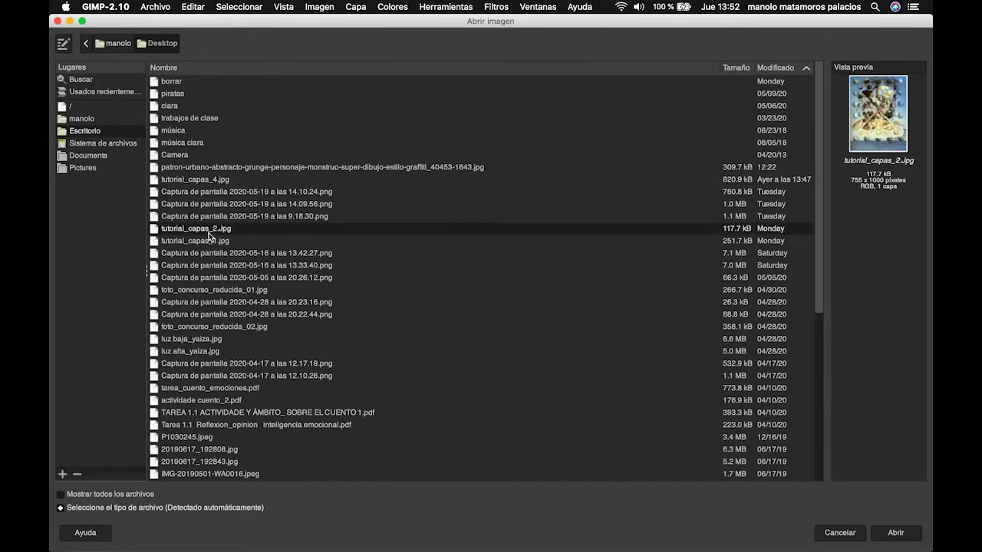
left_click(209, 243)
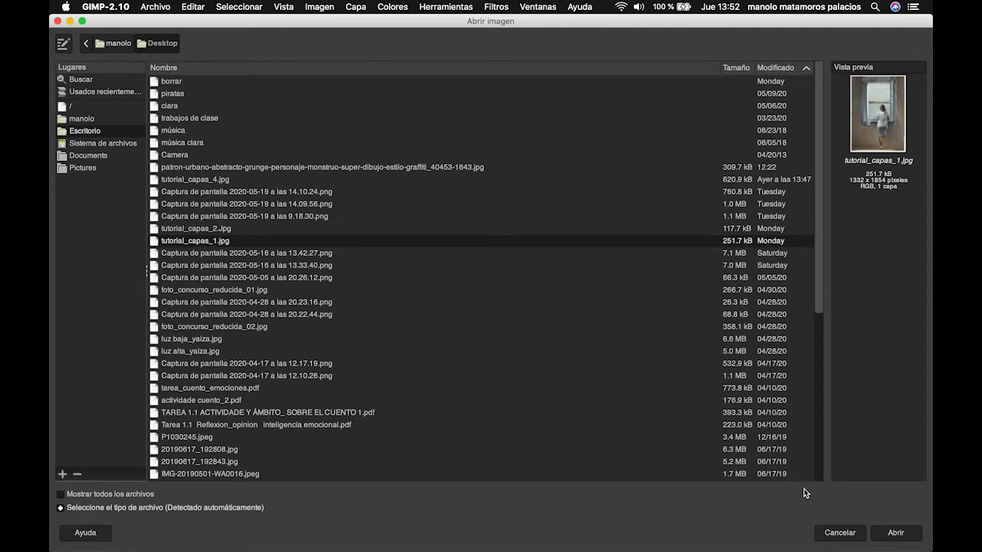
left_click(889, 537)
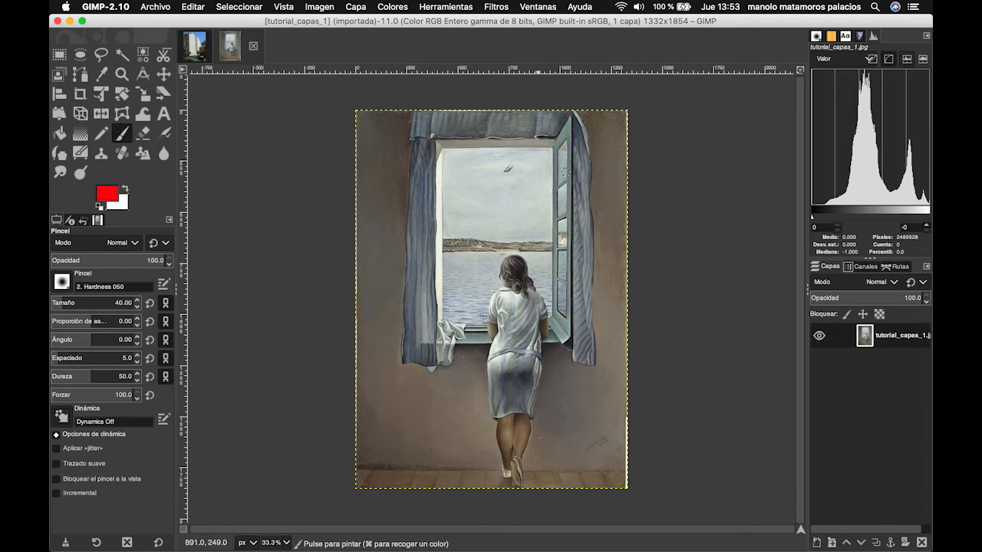
Select the entire painting image and copy it to the clipboard.
left_click(257, 7)
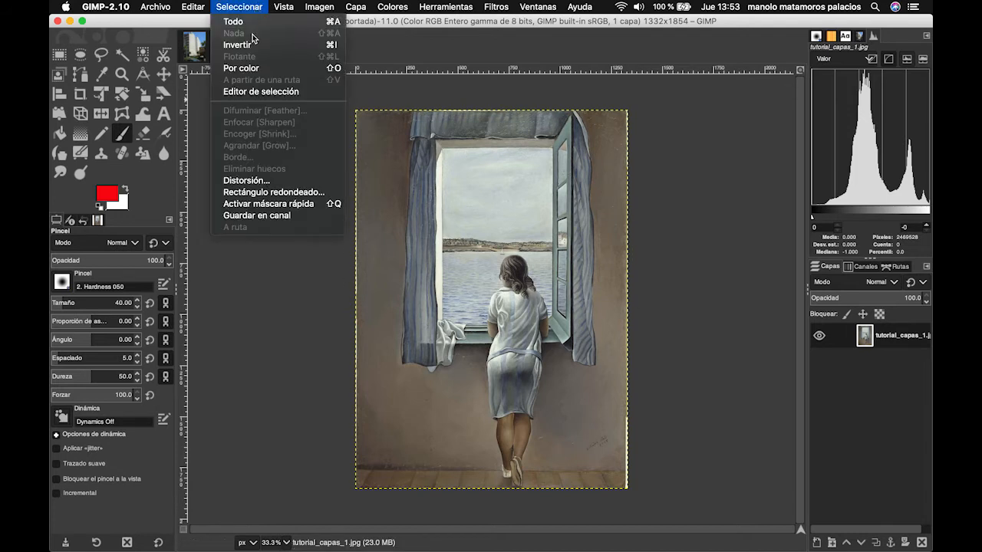
left_click(248, 22)
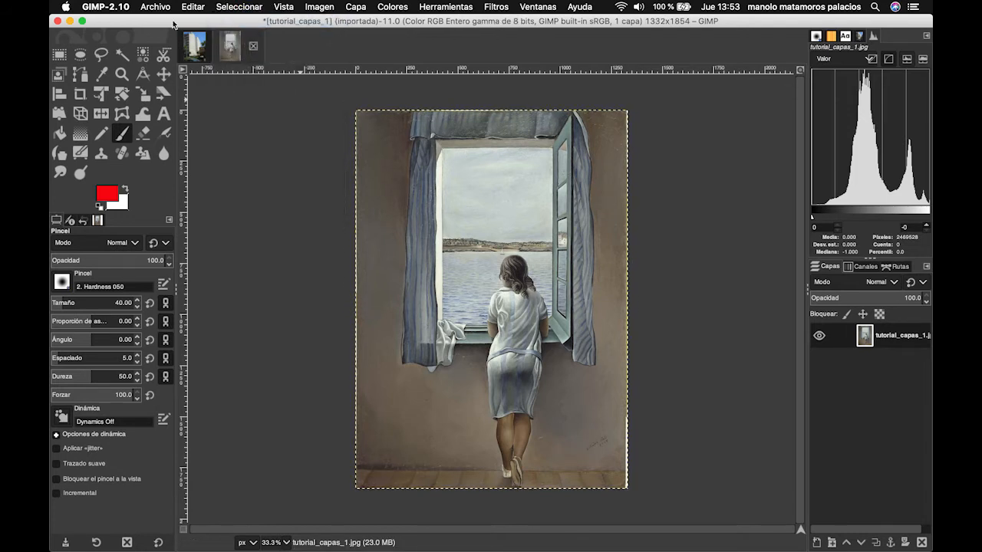
left_click(193, 7)
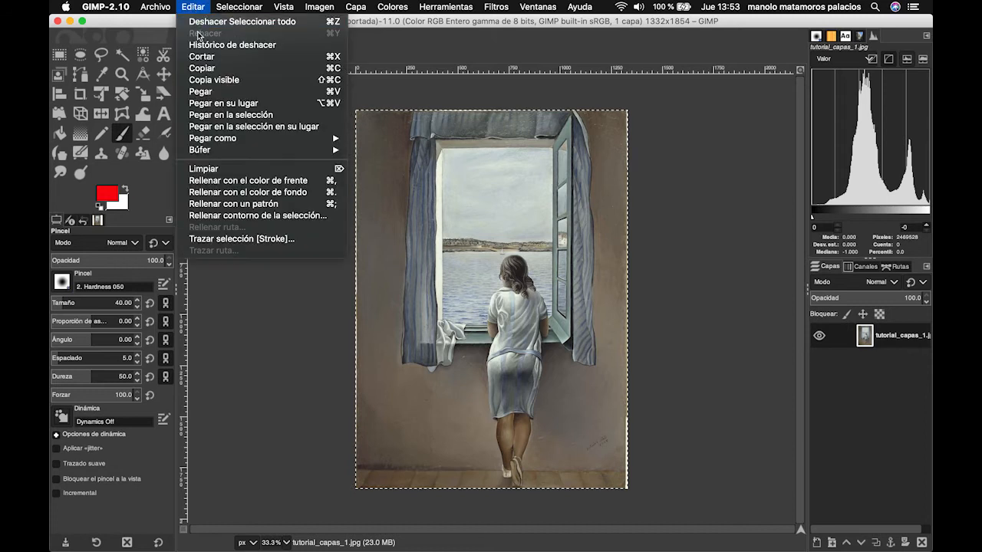
left_click(214, 69)
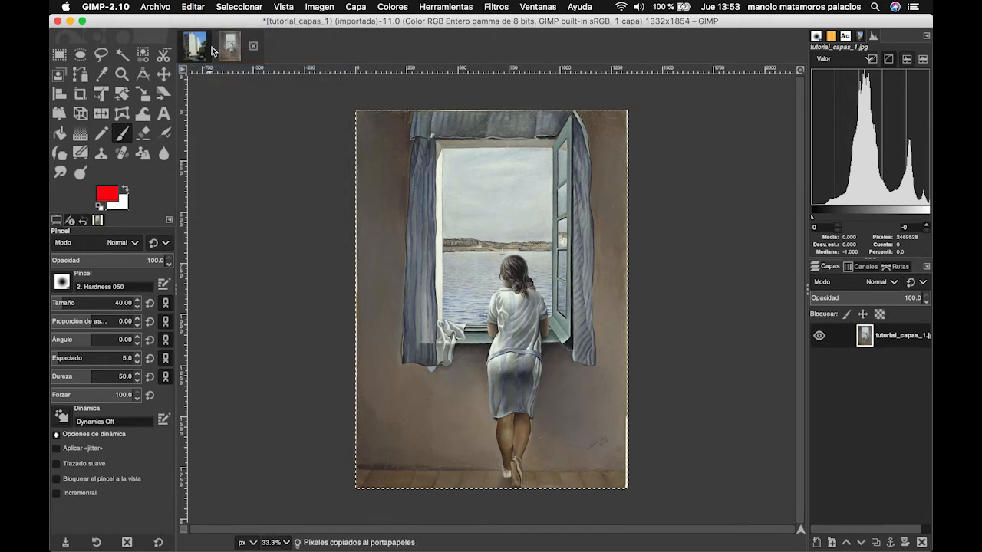
Paste the copied painting into the building photo and turn the floating selection into a new layer.
left_click(195, 47)
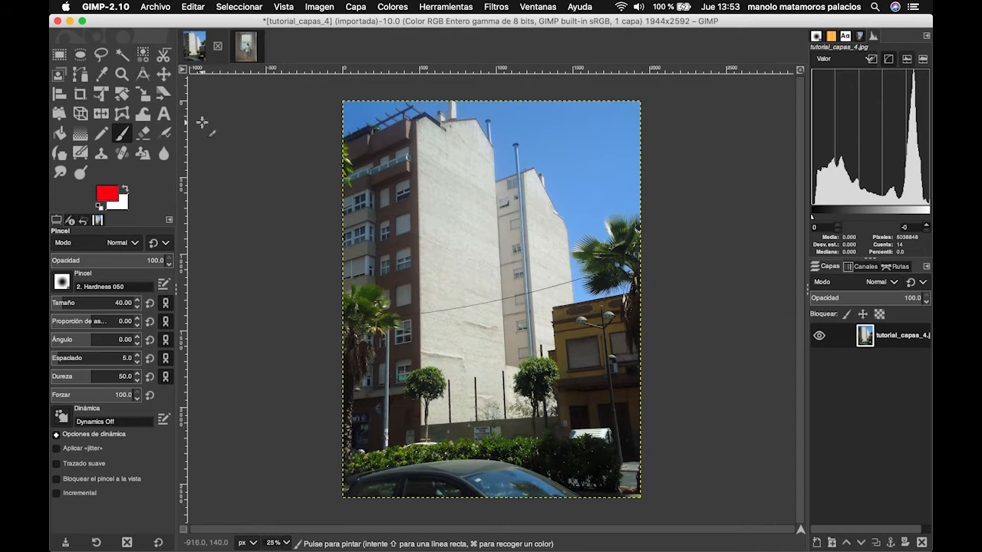
left_click(196, 9)
left_click(224, 93)
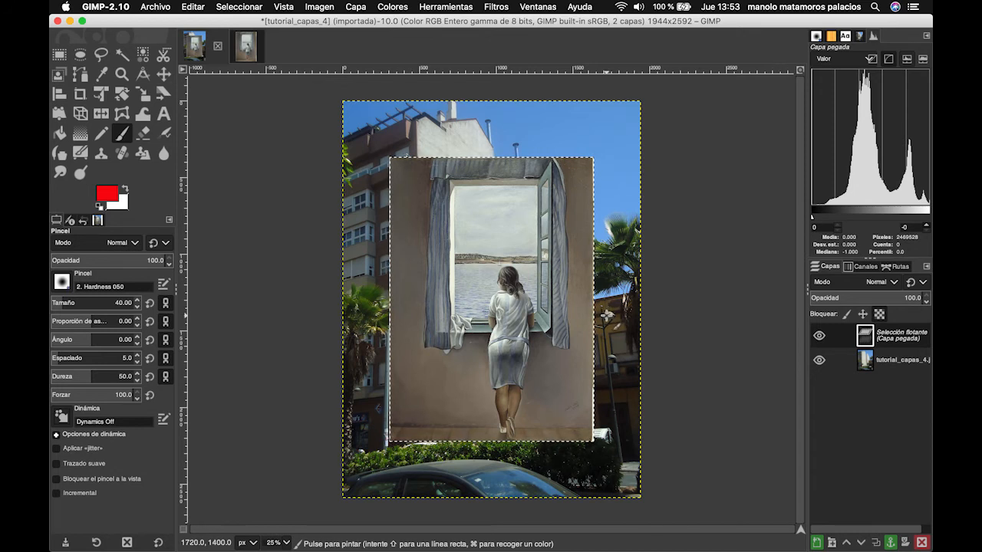
right_click(892, 340)
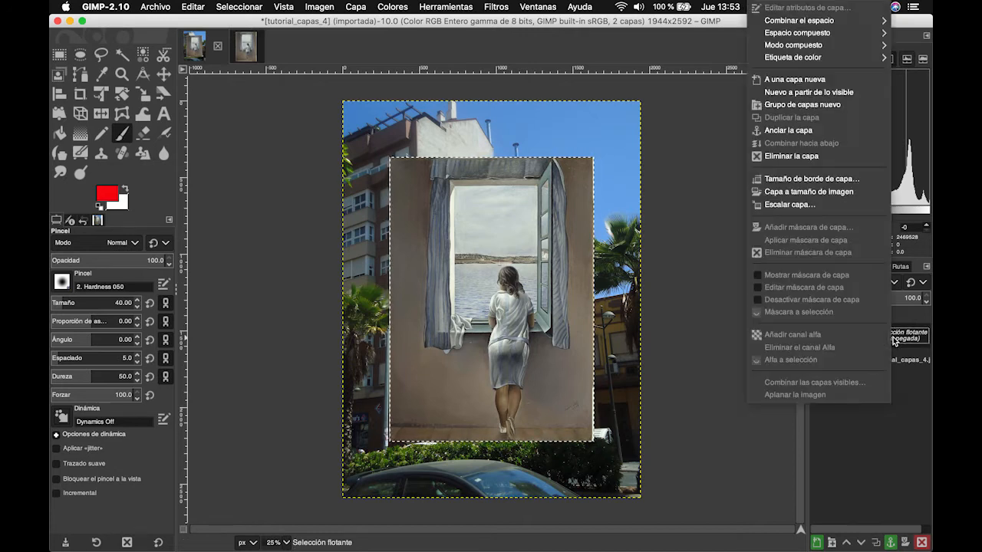
left_click(792, 80)
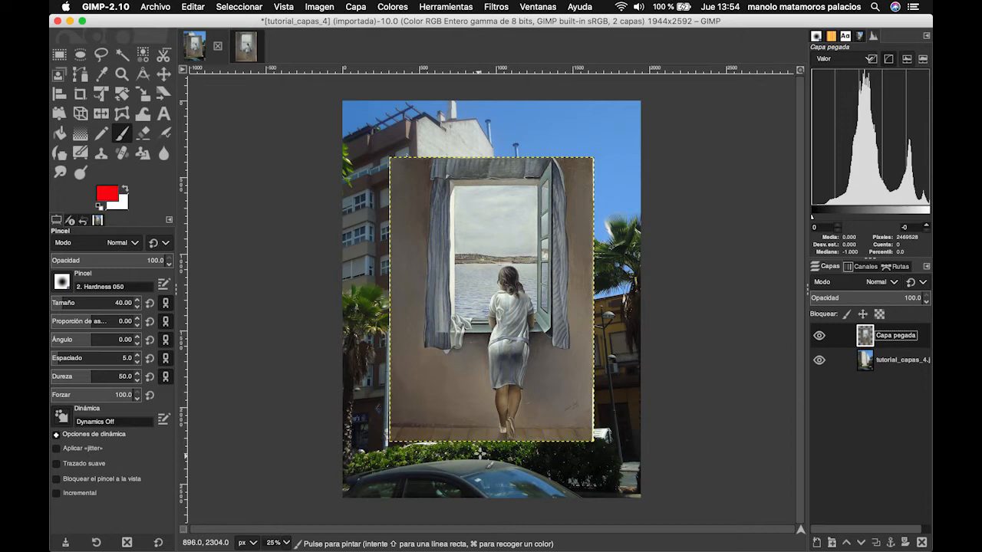
Hide the pasted painting layer over the building photo and delete that layer.
left_click(820, 336)
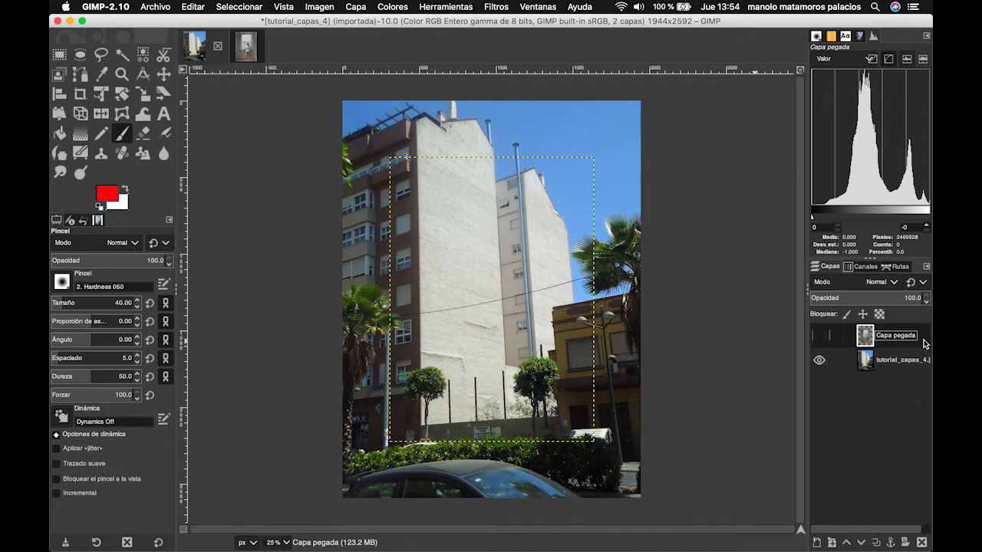
left_click_drag(923, 341, 922, 543)
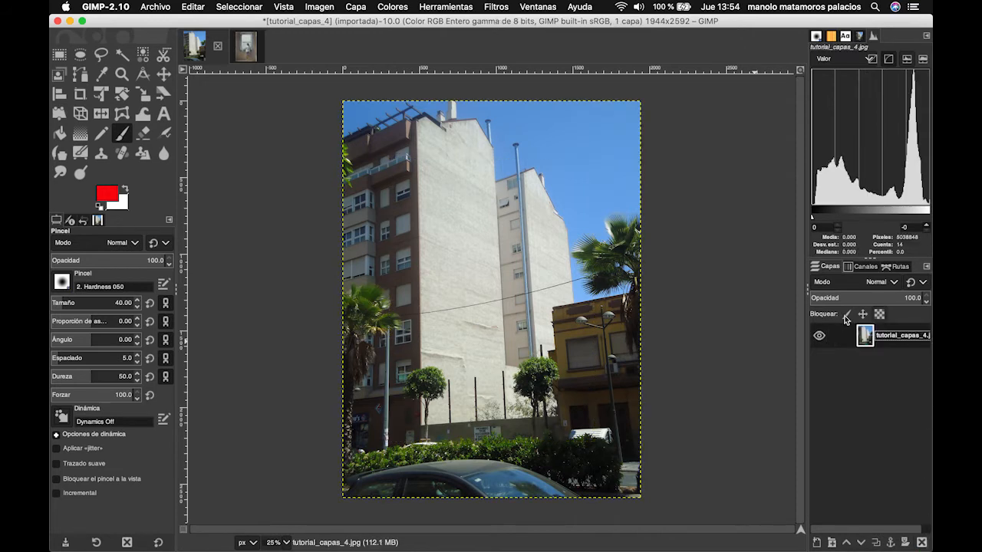
In the painting image, add the red text "salvador dali" in Helvetica Bold, 163 px, across the upper part of the window.
left_click(248, 54)
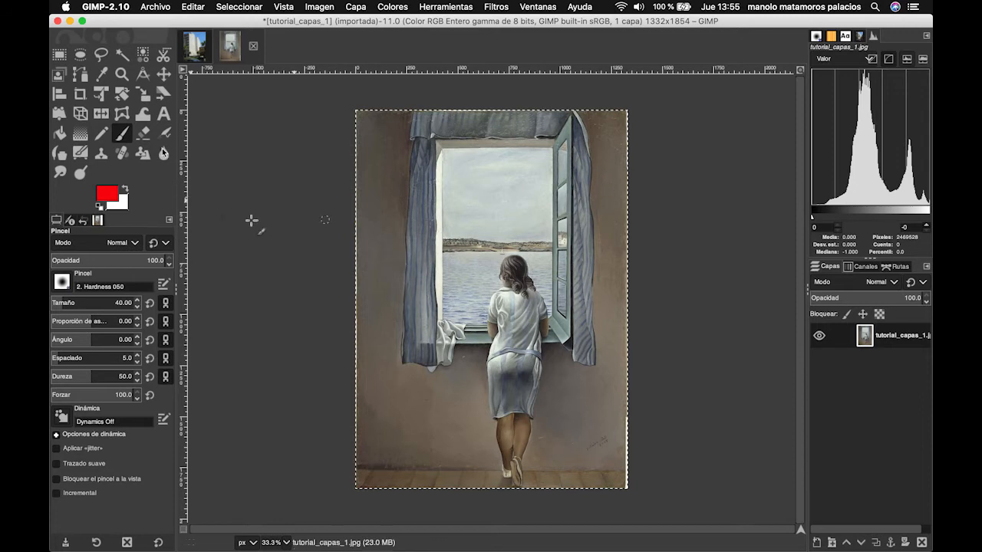
left_click(162, 118)
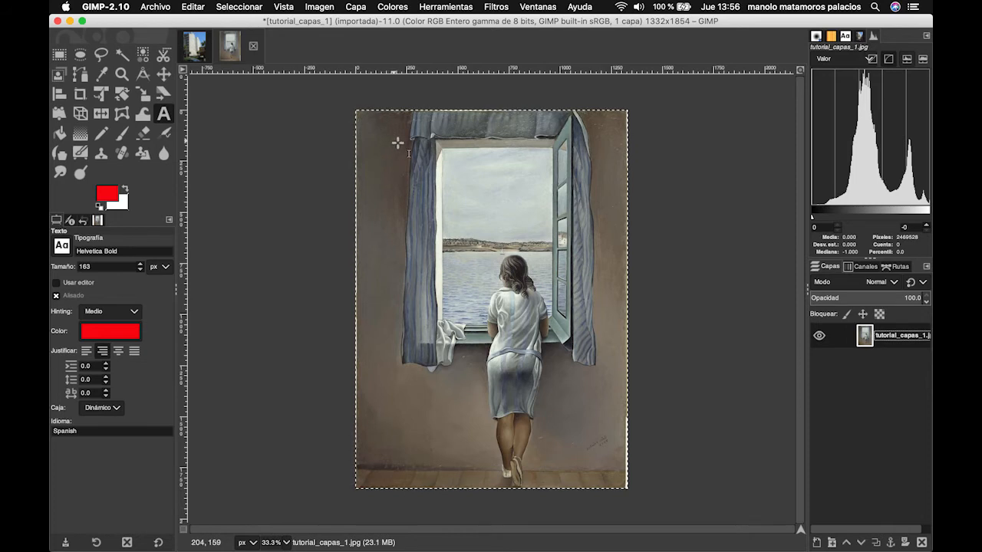
left_click(394, 139)
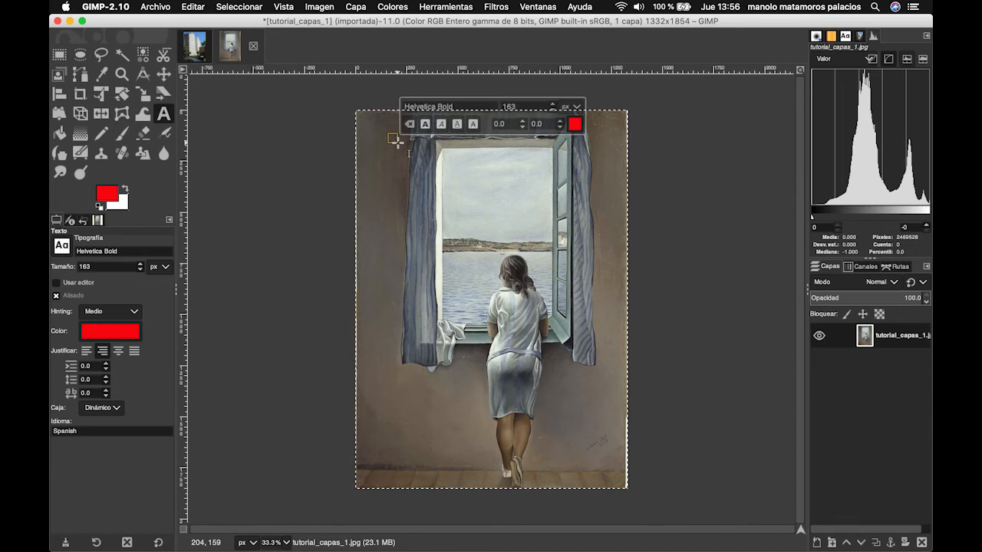
type("salvador dali")
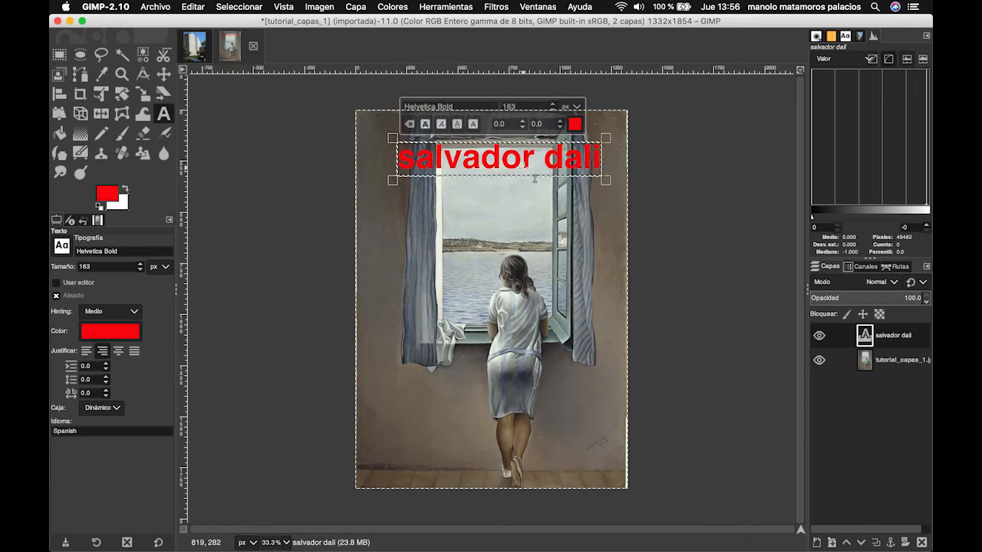
Break the text into two lines between the words and correct the second word to "dalí".
left_click_drag(508, 181, 508, 188)
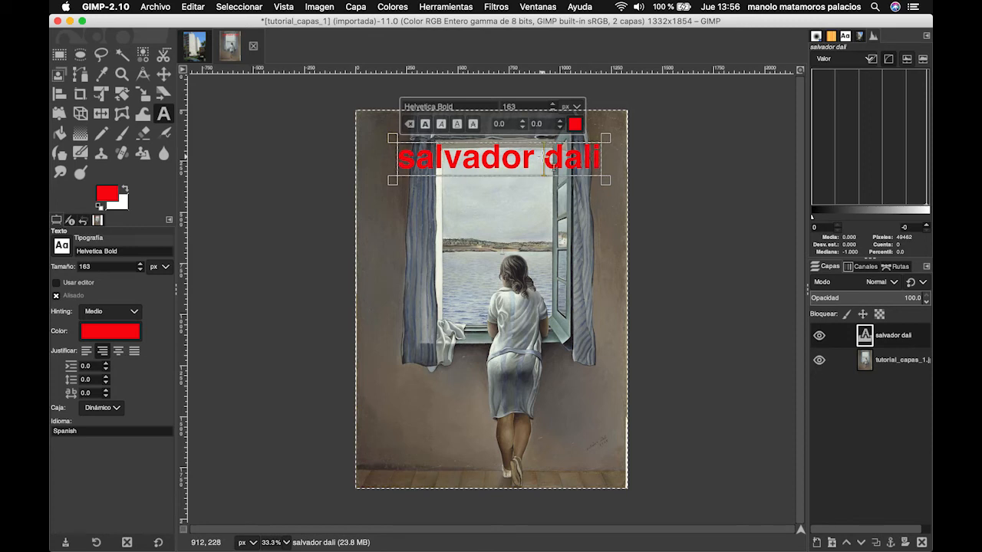
key("BackSpace")
key("Return")
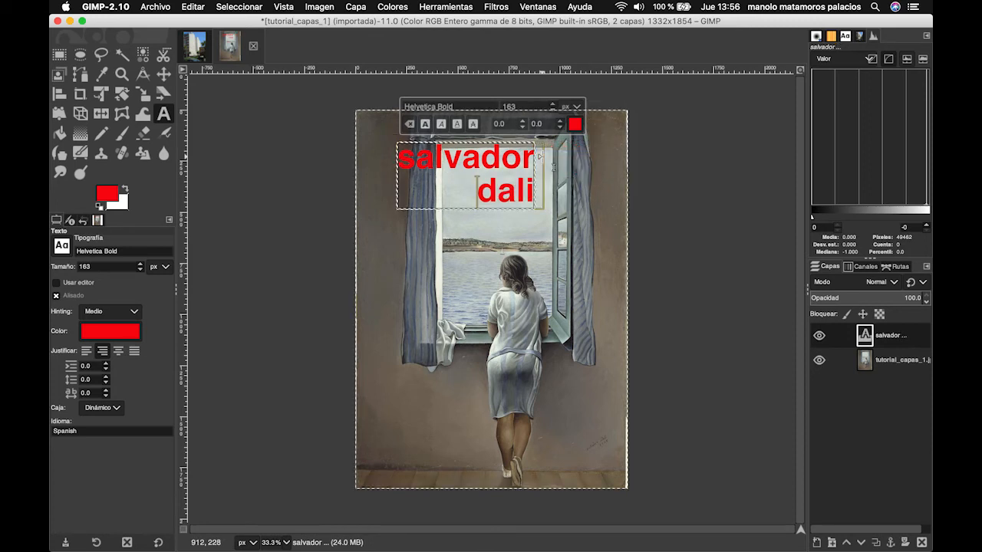
left_click(531, 189)
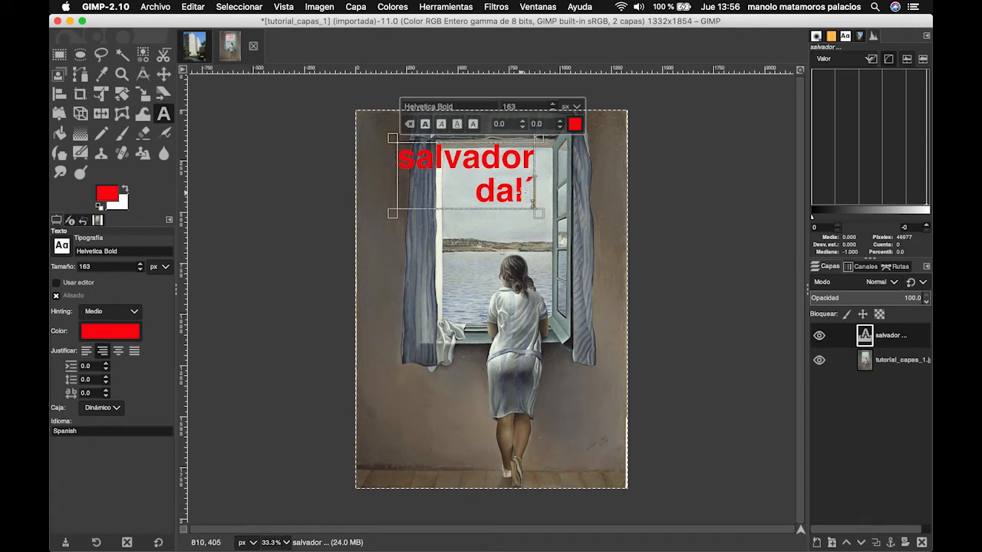
type("i")
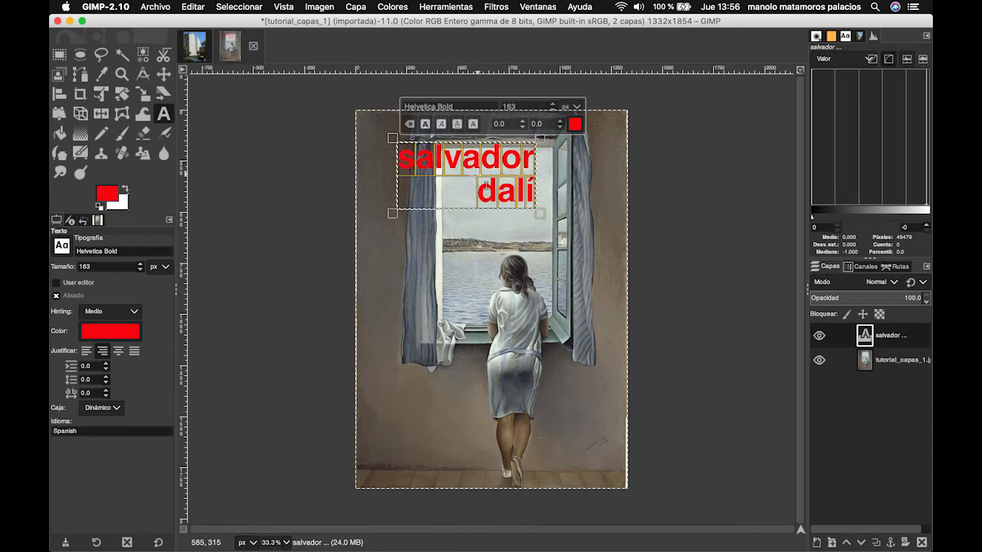
Change the colour of the whole text to white (ffffff).
left_click(97, 332)
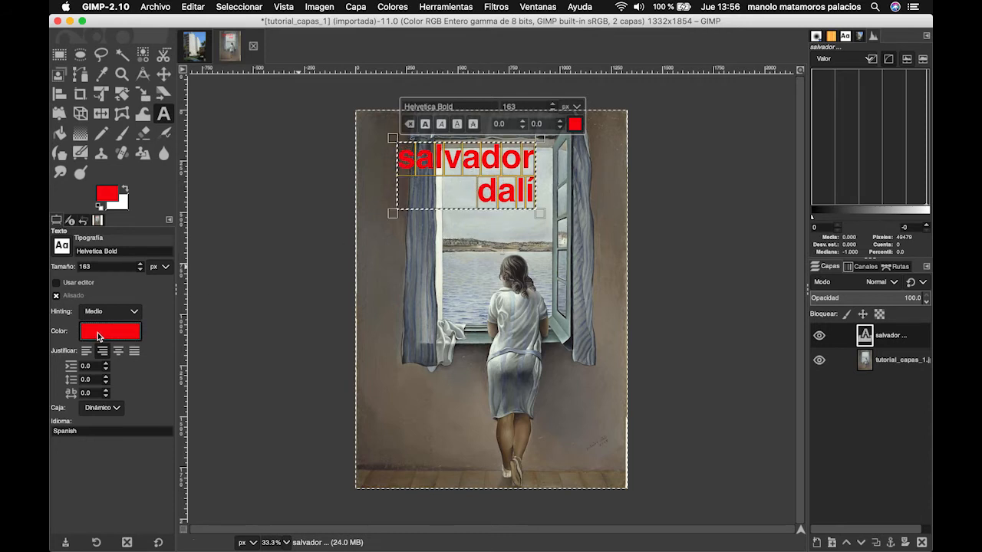
left_click_drag(102, 297, 49, 256)
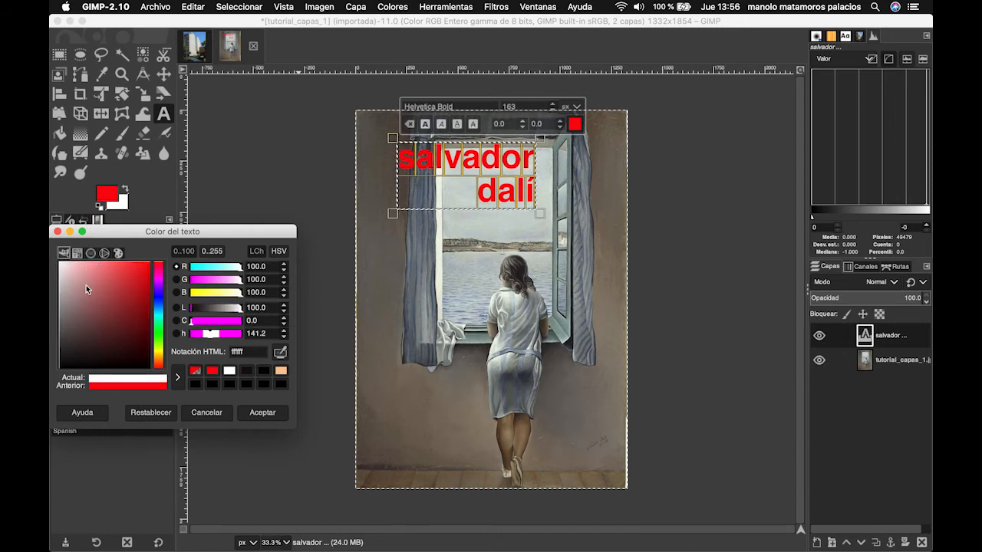
left_click(257, 415)
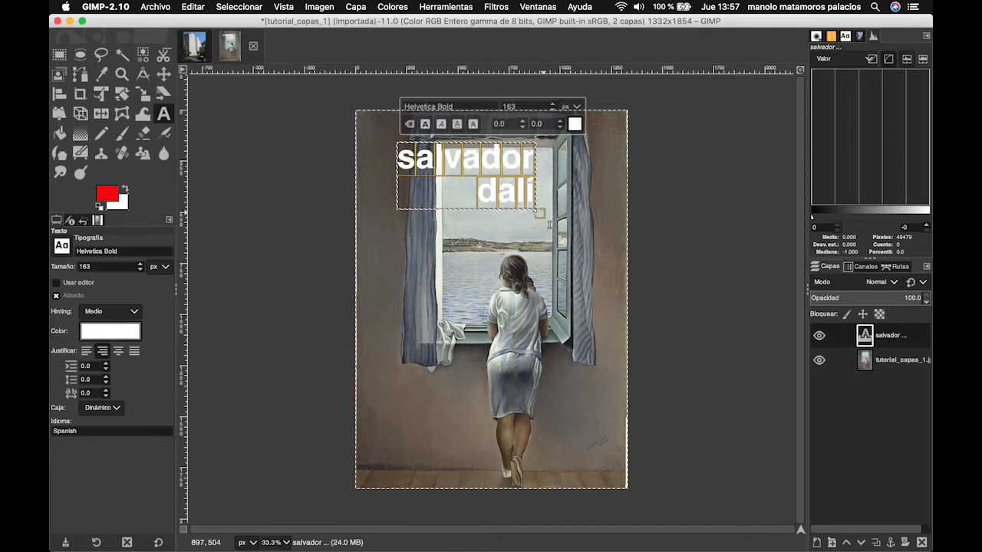
left_click_drag(554, 223, 606, 241)
key("super+z")
key("super+z")
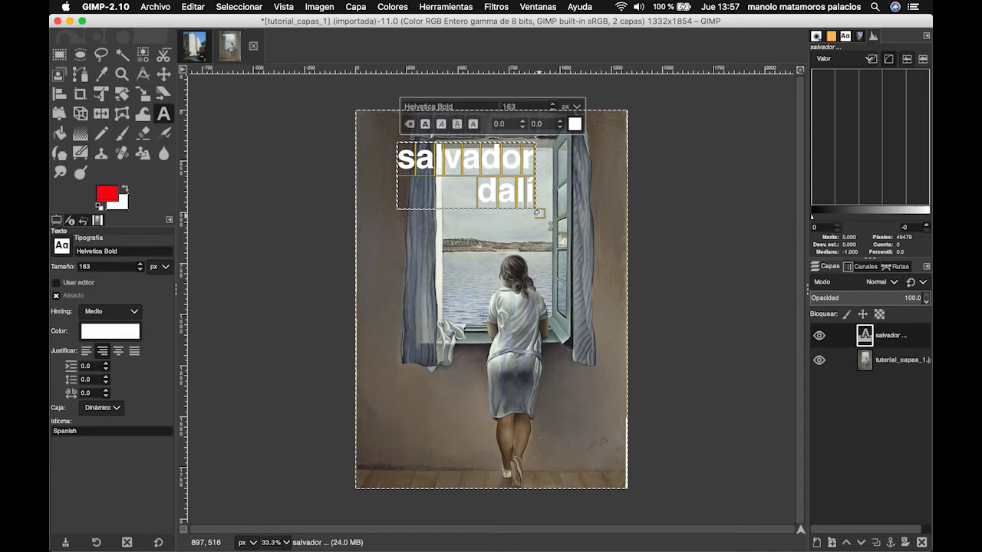
Resize the text box so it closely frames both lines, from inside the window opening to the right-hand curtain.
left_click_drag(542, 216, 607, 254)
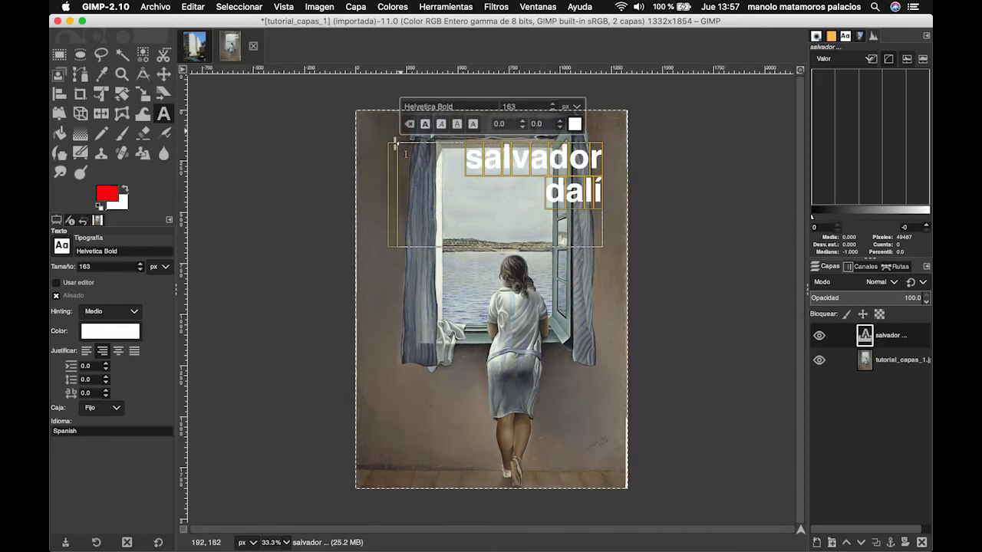
left_click_drag(398, 144, 455, 137)
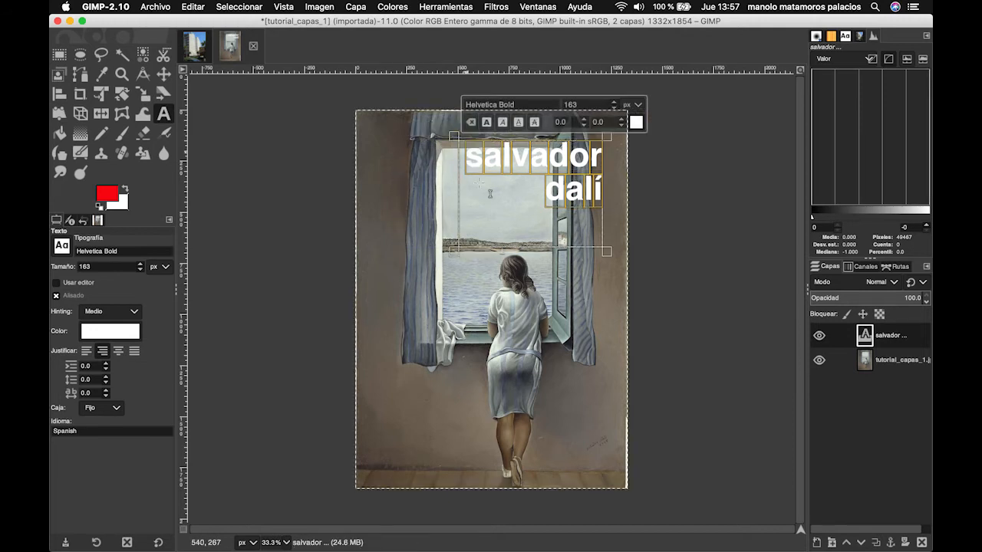
left_click_drag(617, 265, 619, 232)
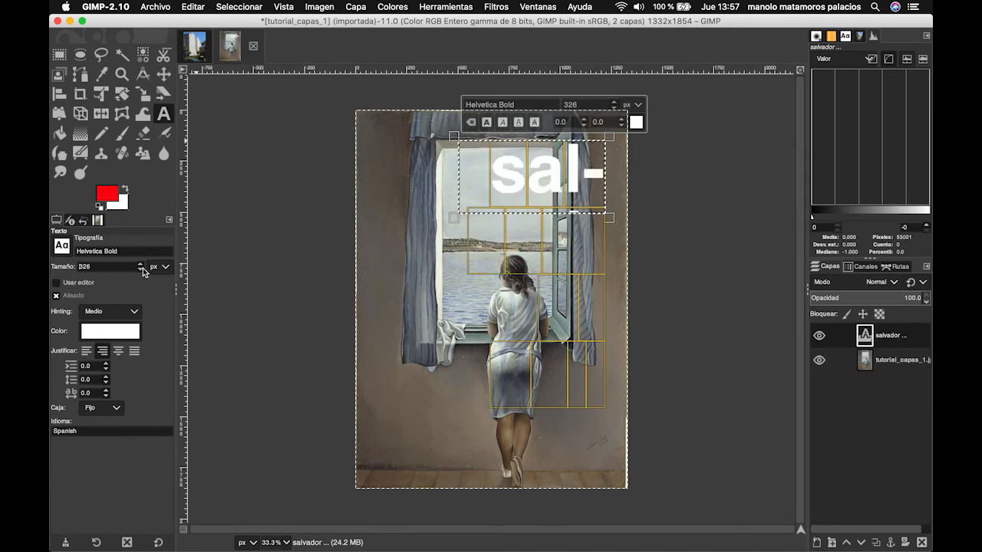
Try several text sizes, set the Text tool's size to 120 px and apply 200 px to the selected text.
left_click(141, 269)
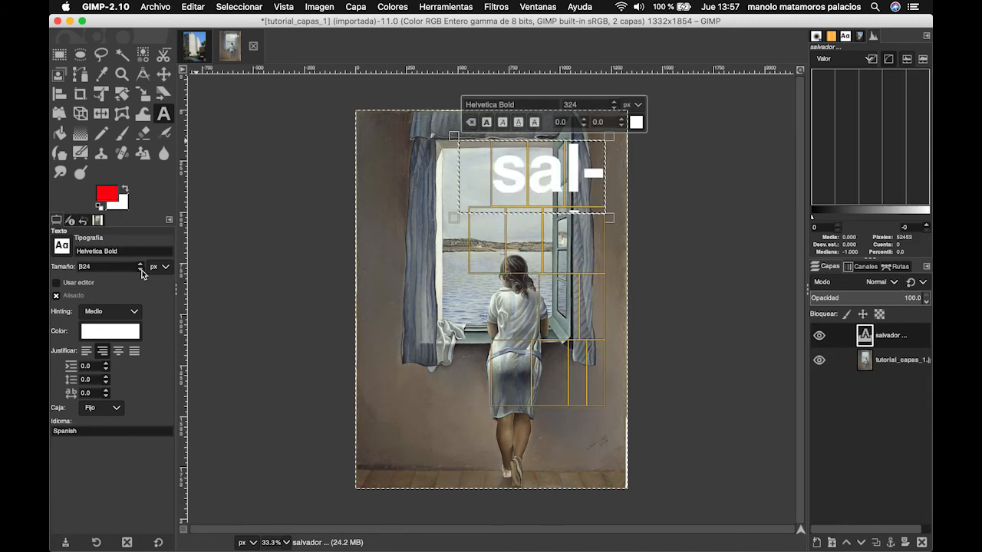
left_click(141, 271)
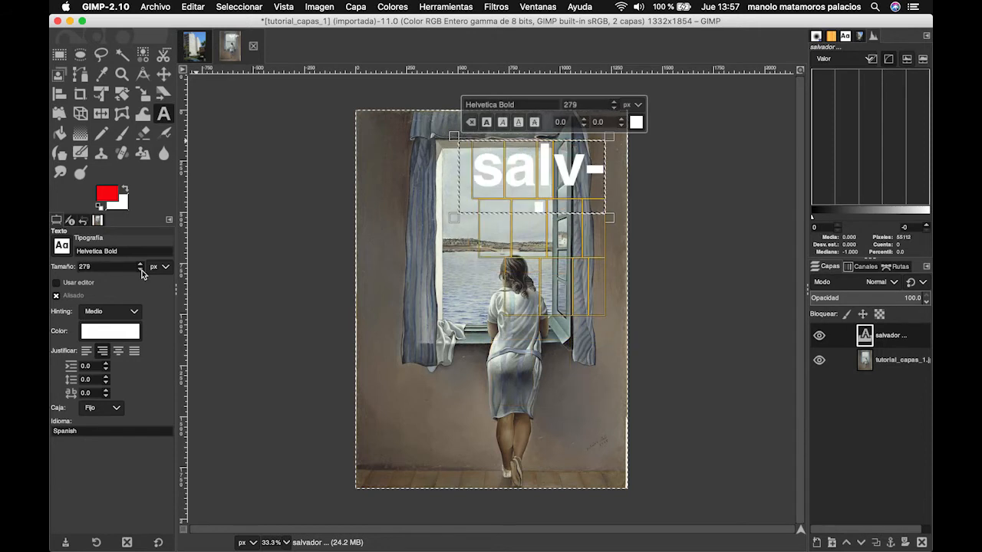
left_click(141, 271)
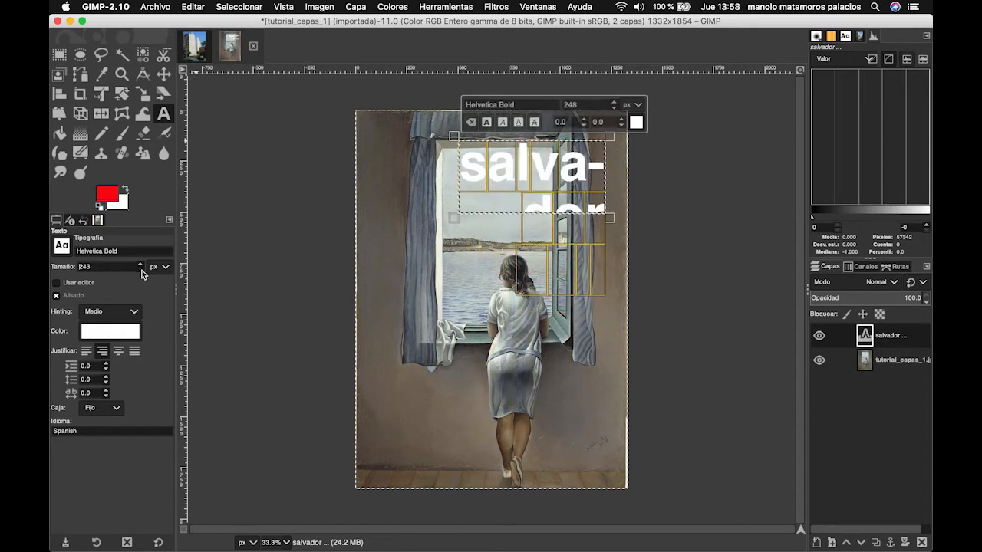
left_click(141, 270)
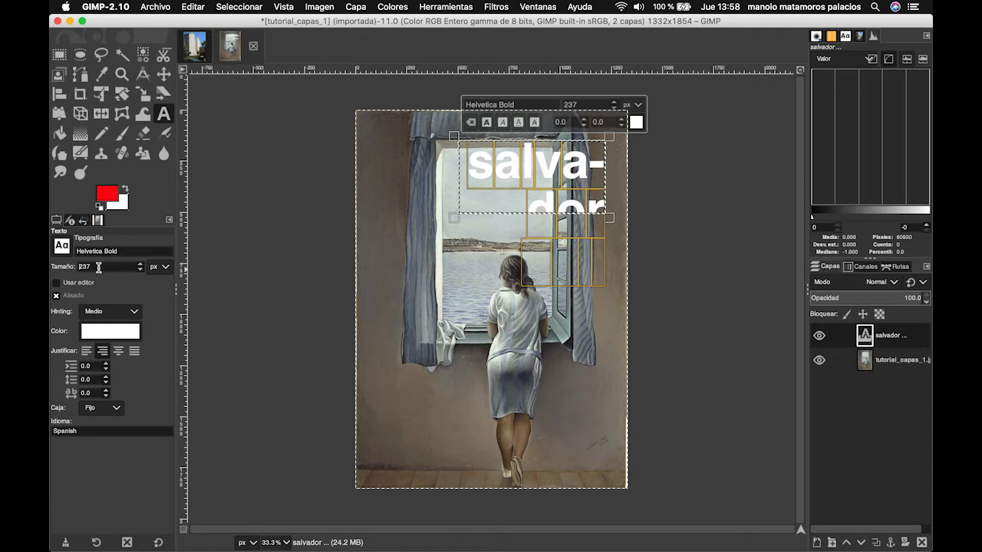
type("120")
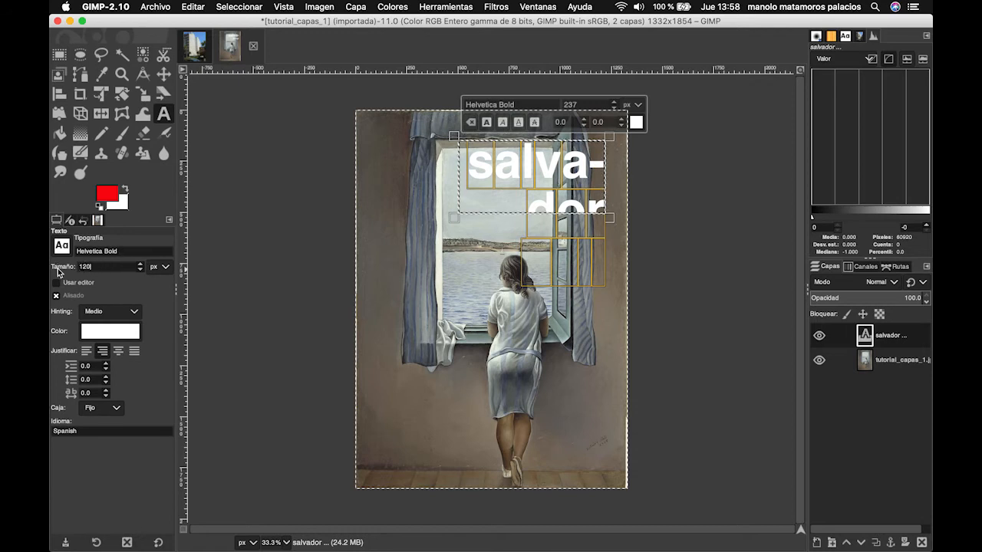
key("Return")
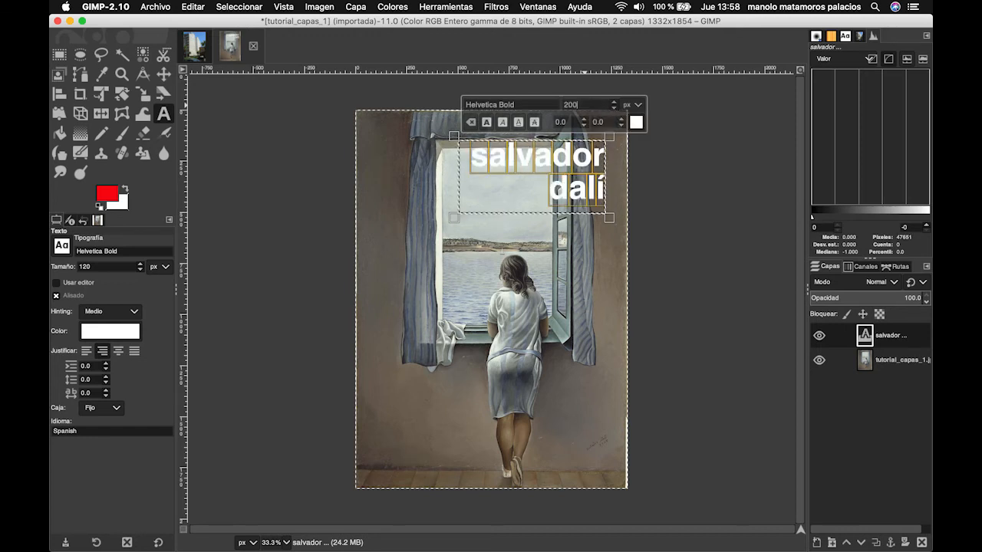
key("Return")
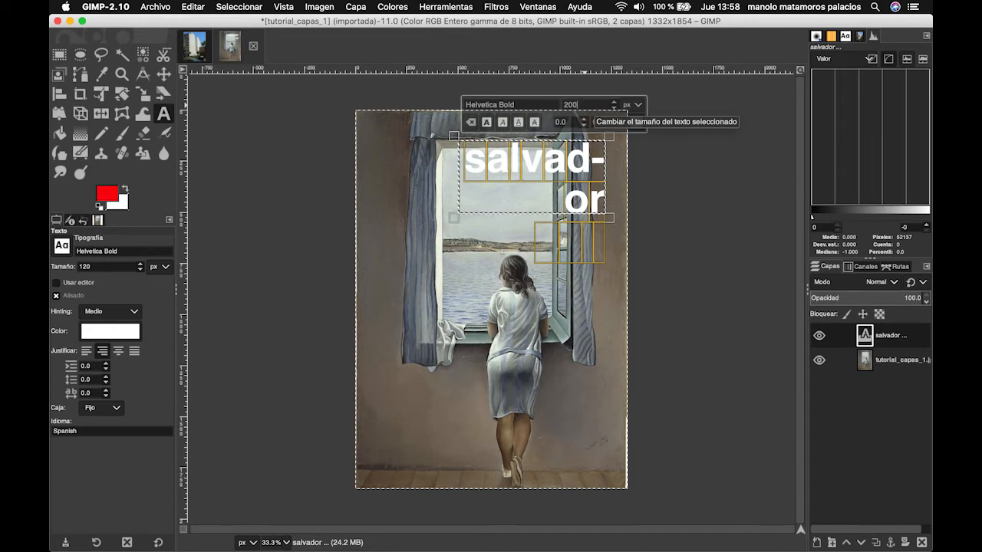
Widen the text box leftwards so "salvador" fits on one line, and move the text layer up and slightly right.
left_click_drag(461, 231, 378, 231)
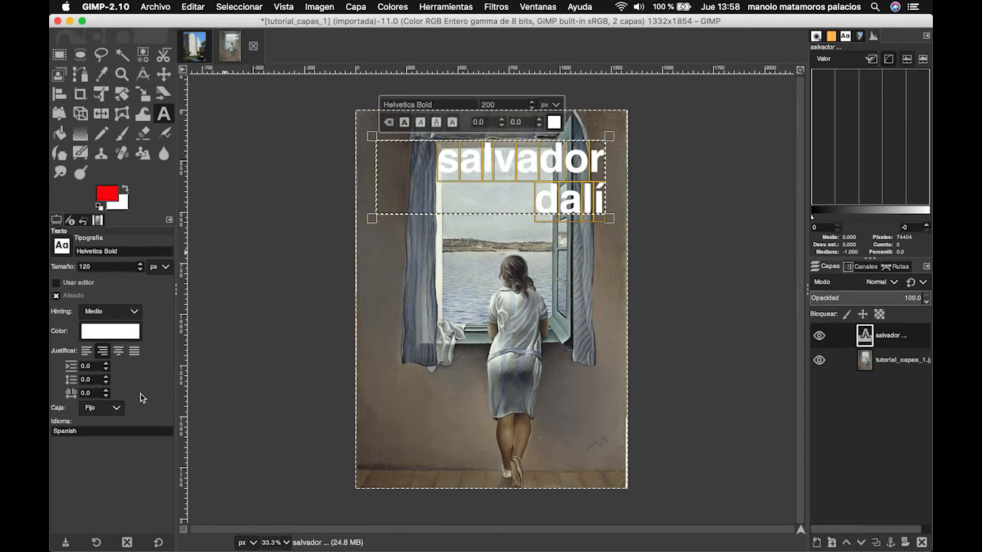
left_click(164, 75)
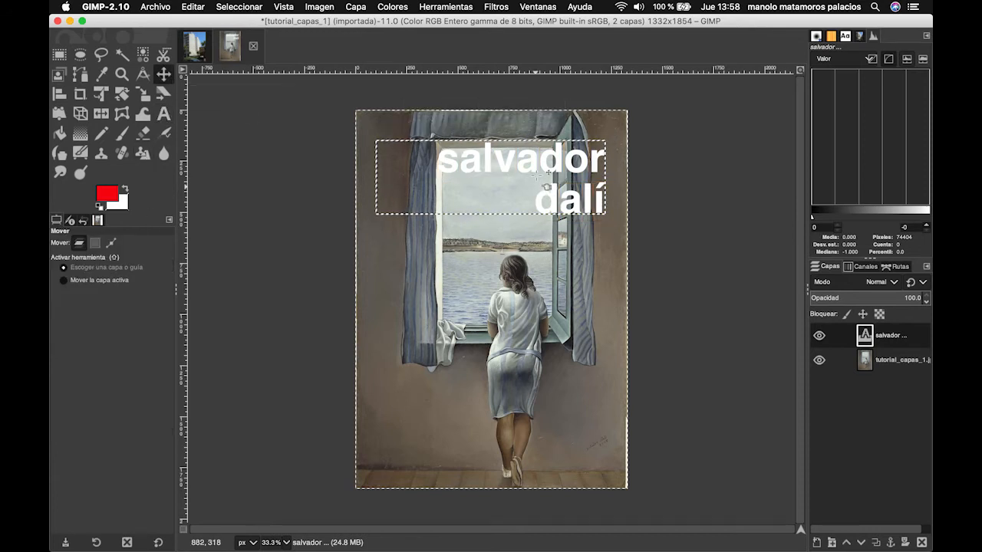
left_click_drag(545, 182, 552, 166)
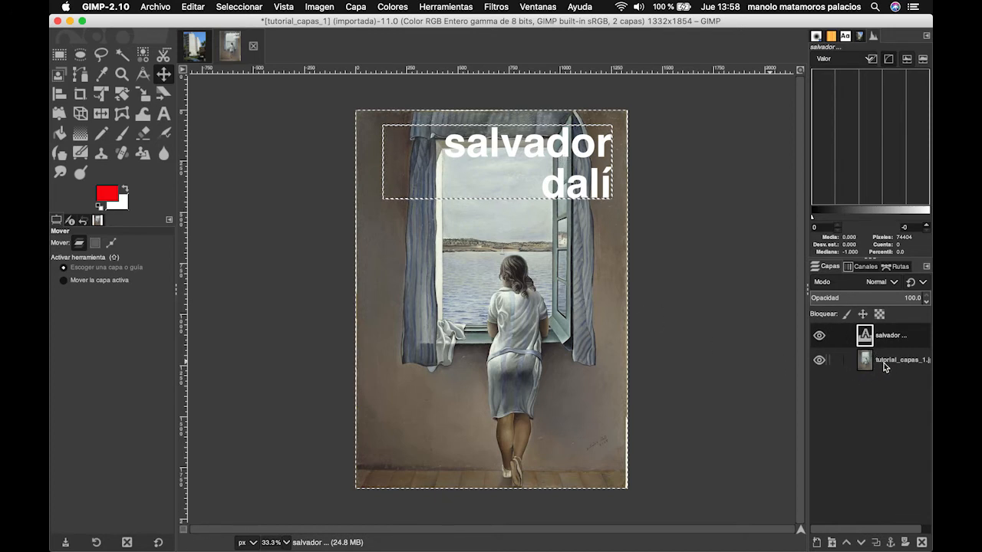
Toggle the visibility of the "salvador dalí" text layer off and back on.
left_click(819, 338)
left_click(820, 337)
left_click(819, 338)
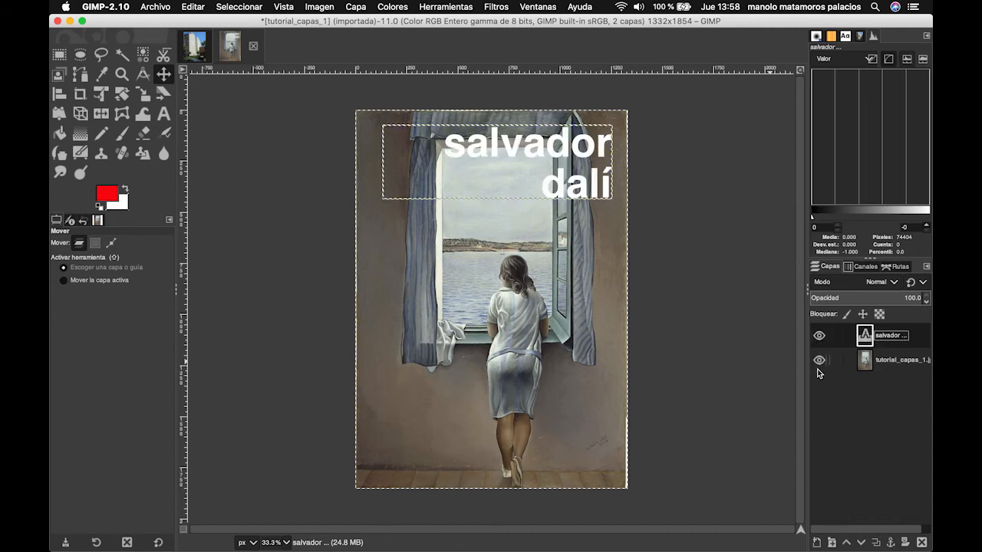
Add a new text layer reading "museo de bellas artes" over the lower part of the painting with the Text tool.
left_click(164, 114)
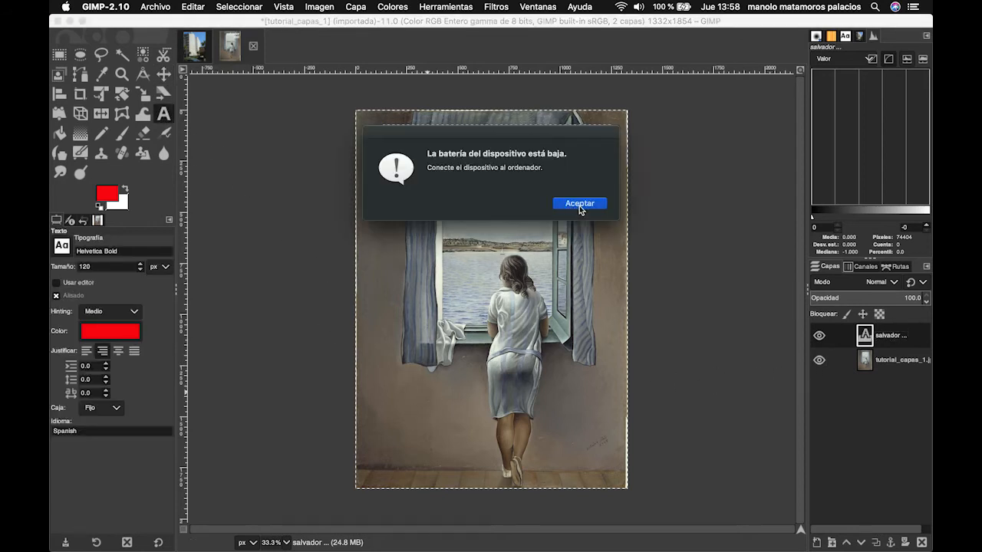
left_click(580, 204)
key("a")
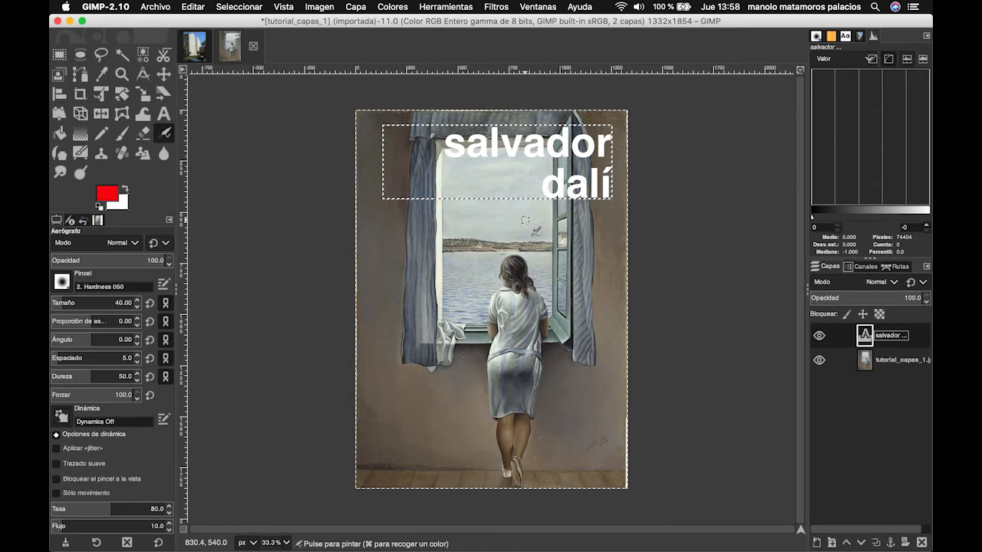
key("t")
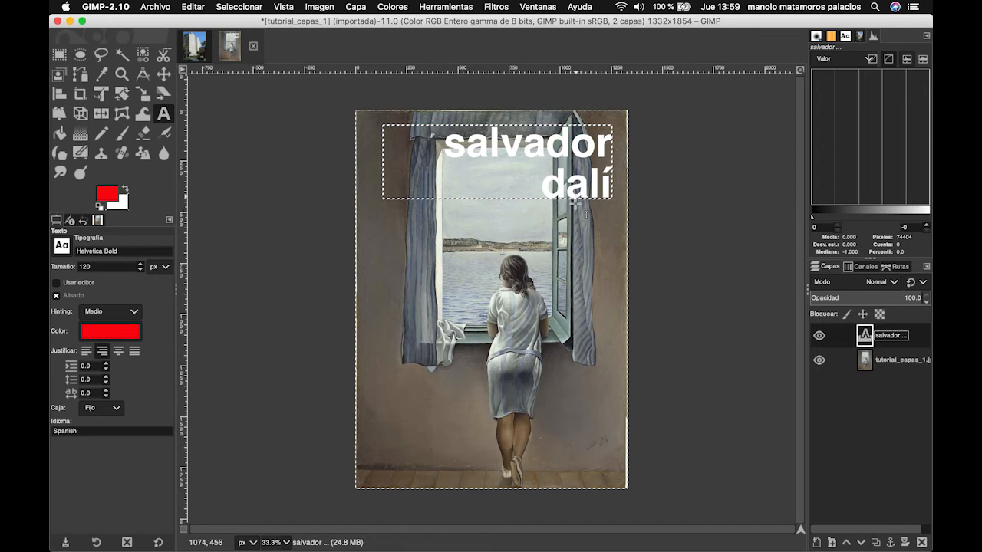
key("a")
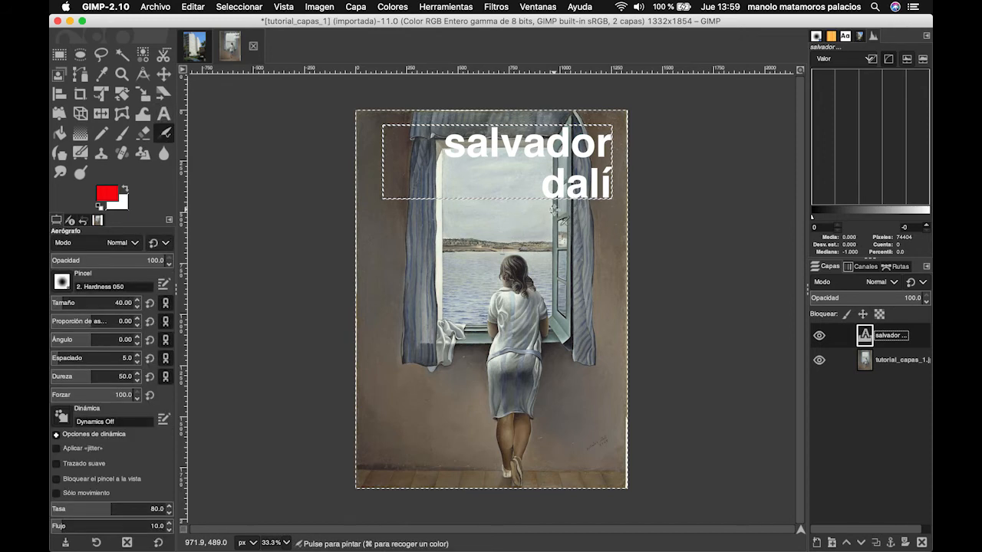
key("t")
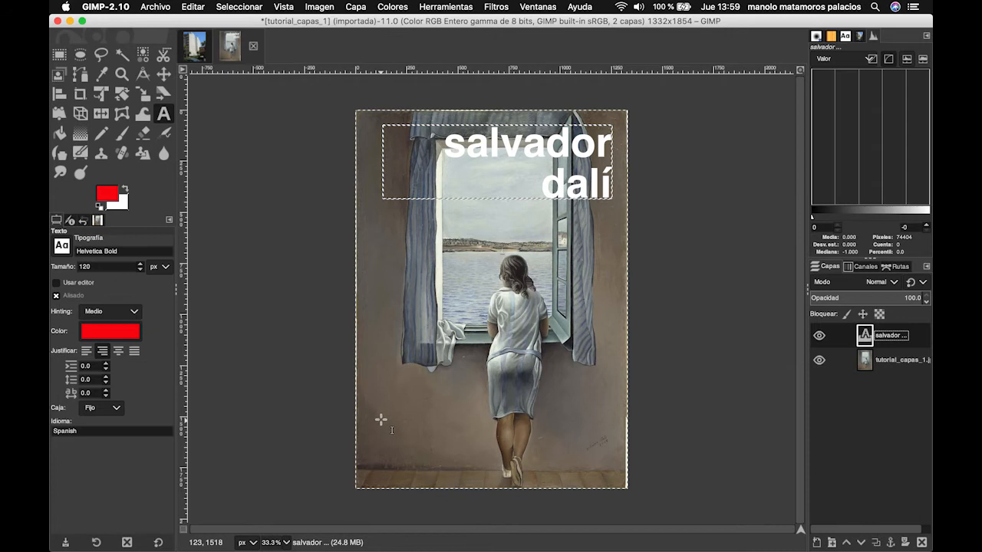
left_click(381, 418)
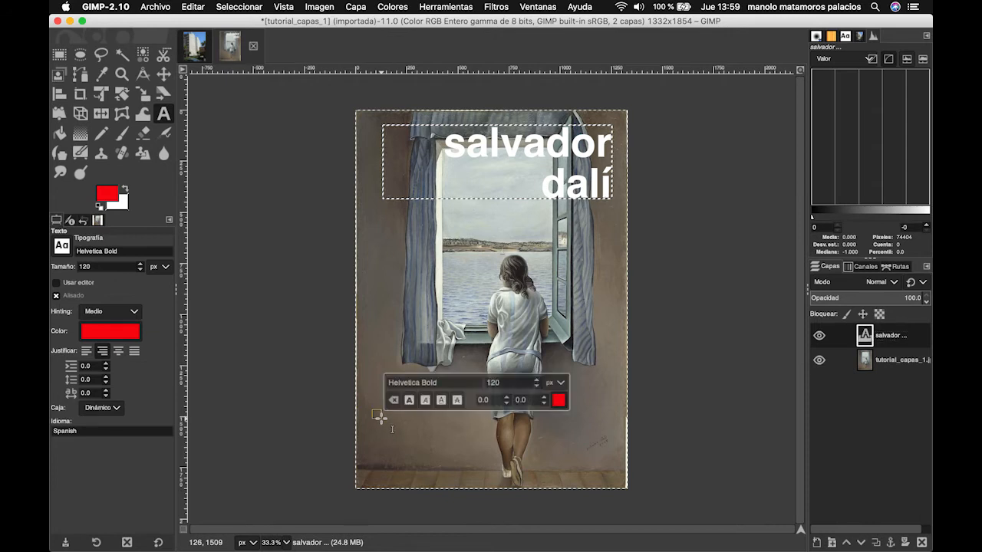
type("muse")
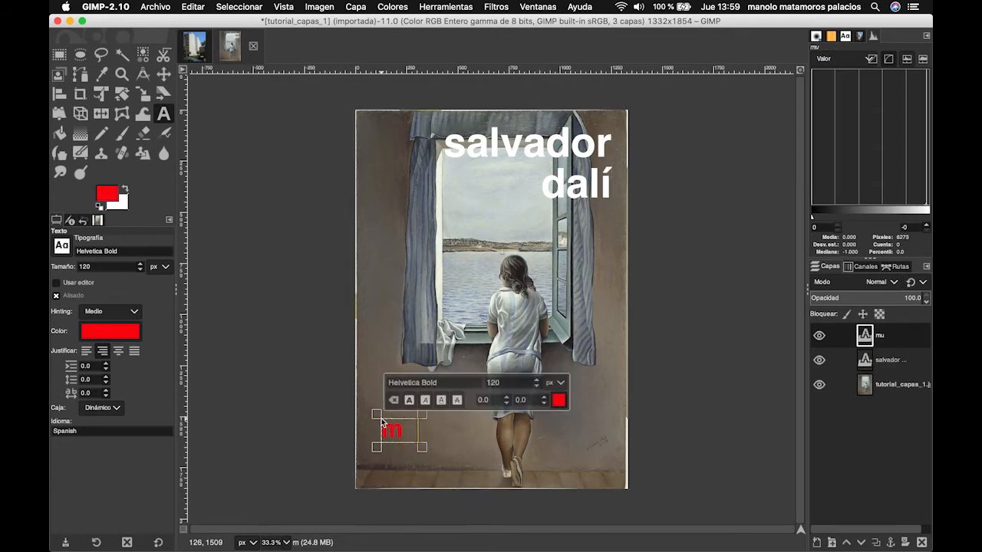
type("o de")
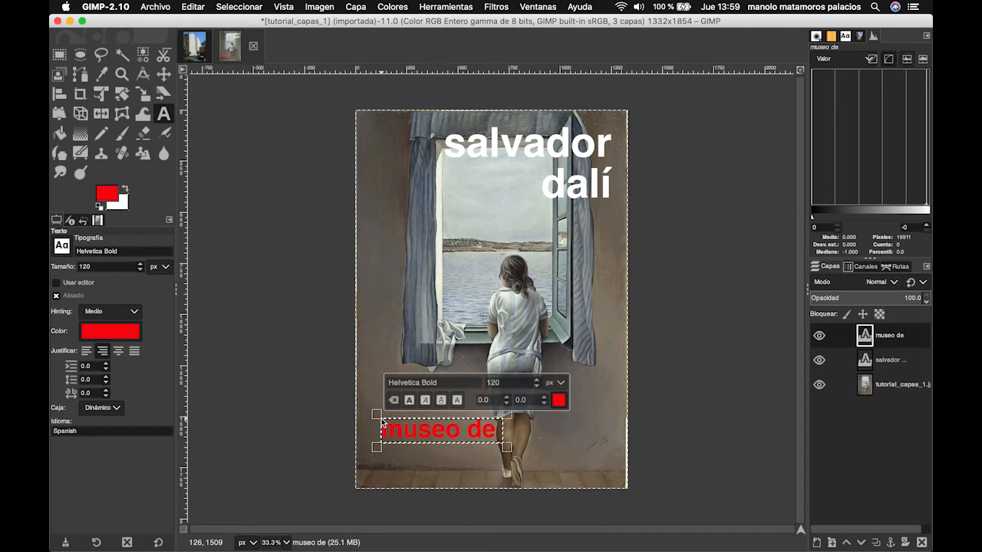
type(" bellas ar")
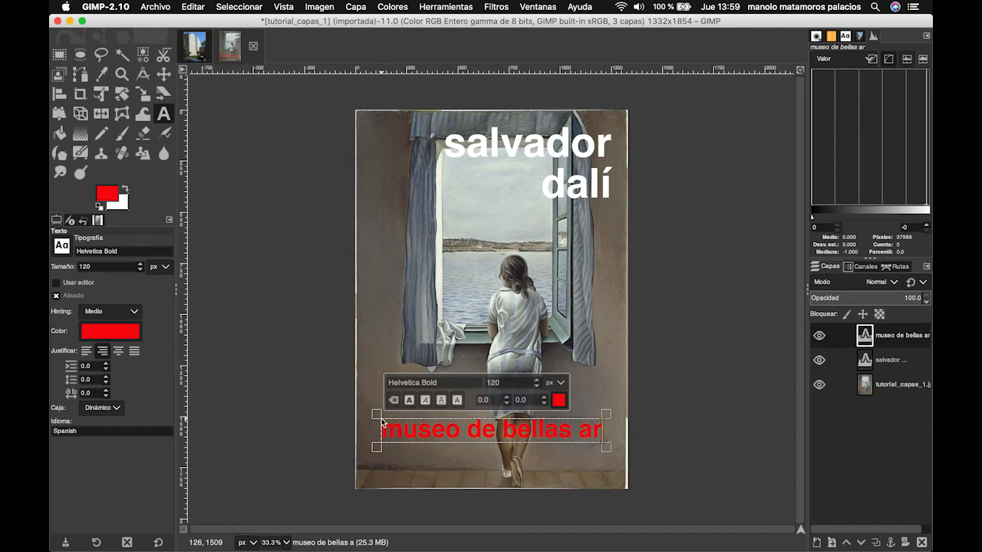
type("tes")
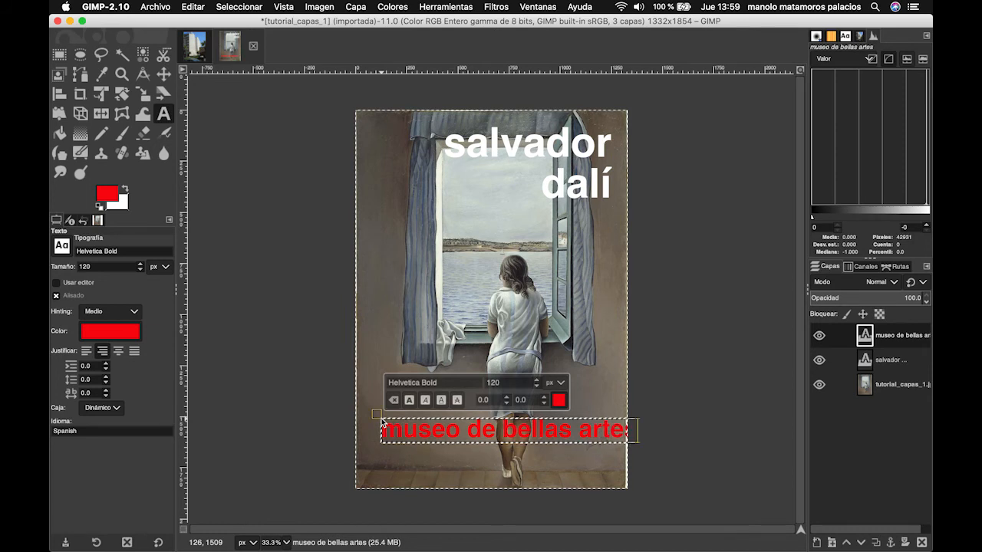
Add a second line reading "1junio-20julio 2020" below "museo de bellas artes".
key("Return")
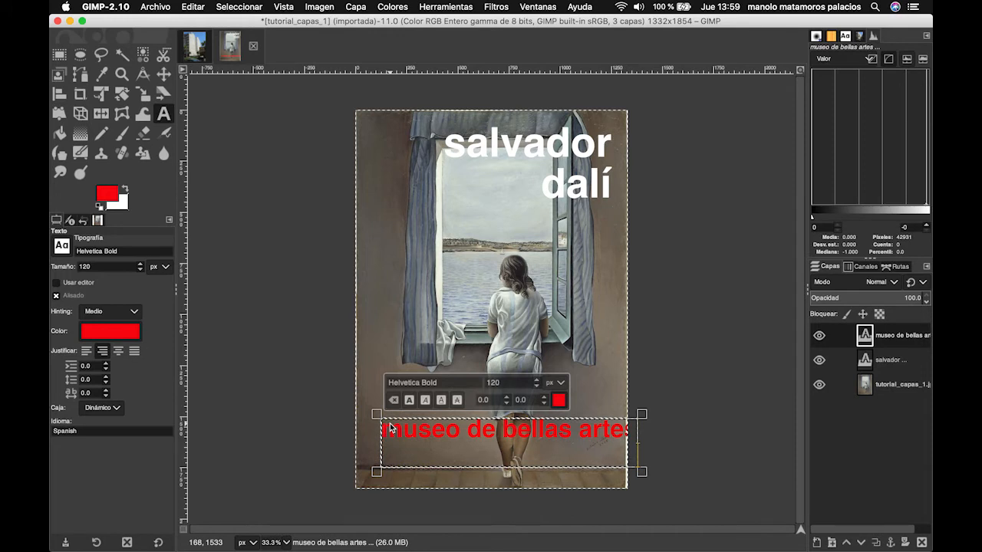
type("1junio")
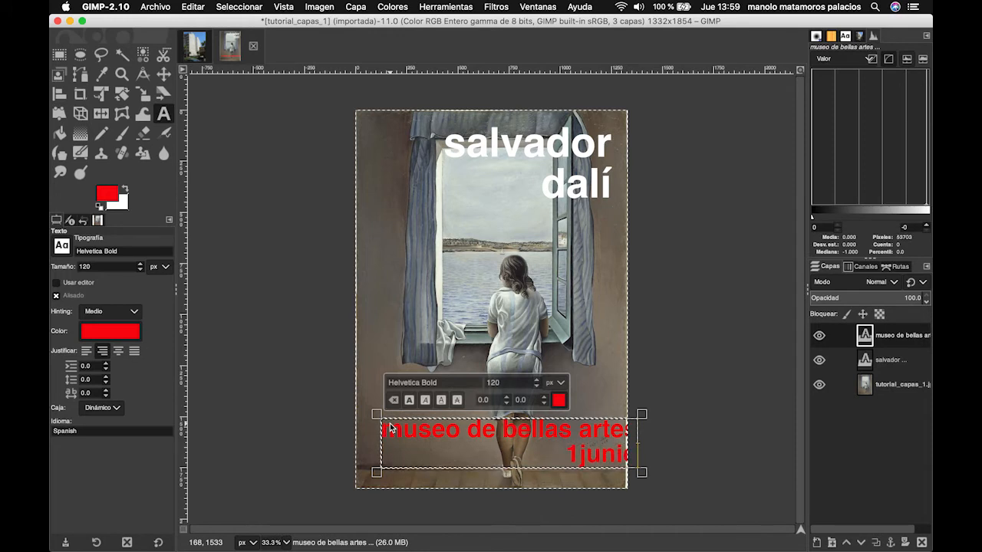
type("-2")
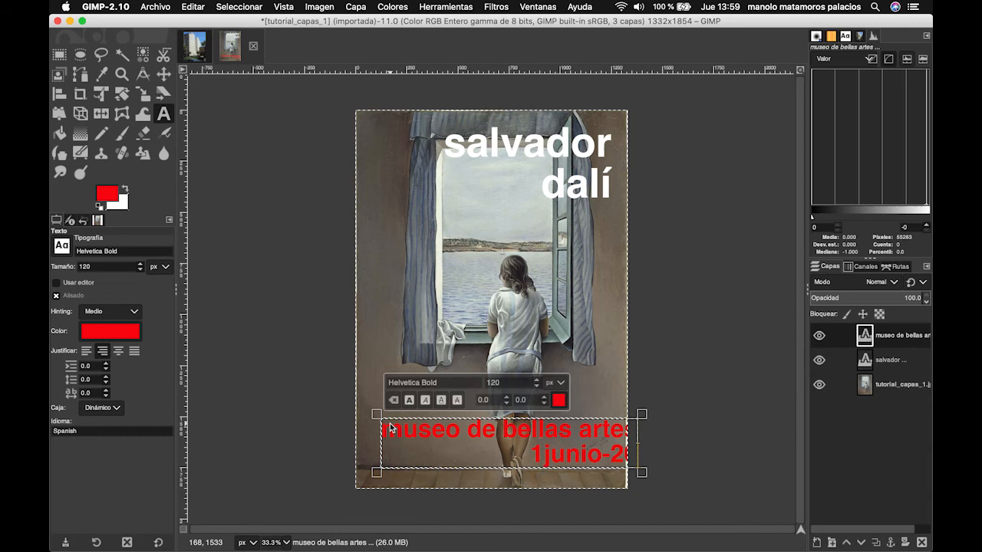
type("0julio")
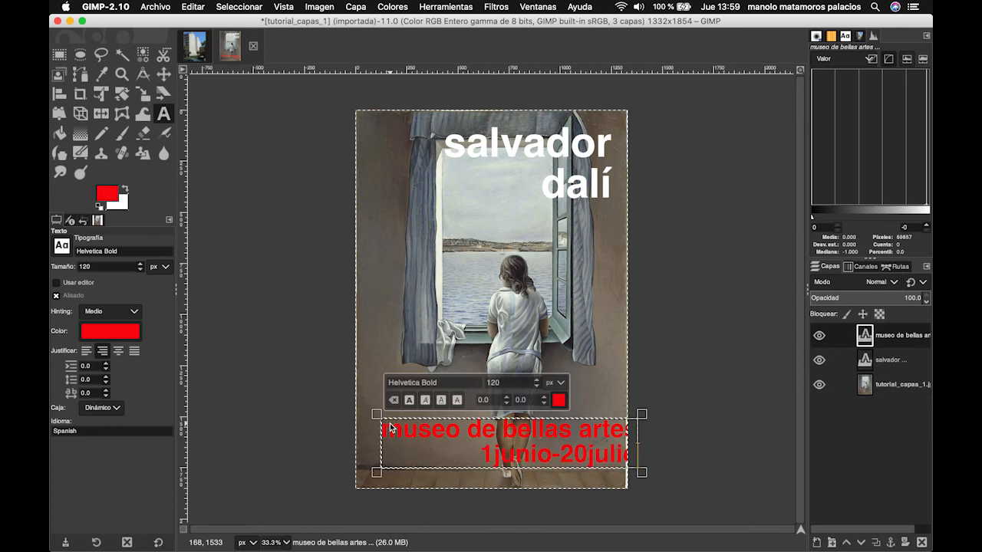
type(" 202")
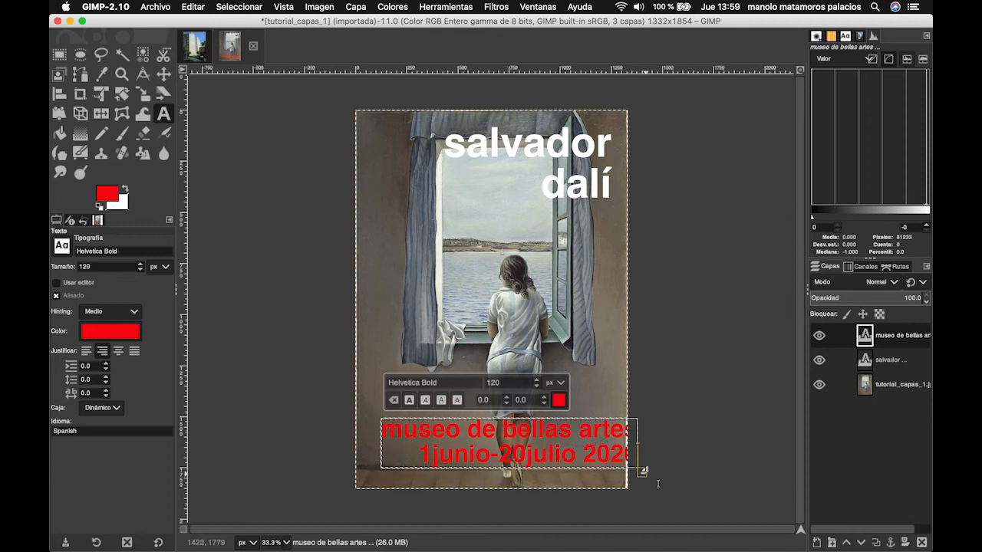
Resize the text box to fit inside the painting's lower part, its right edge aligned with "dalí", and set all its text to 70 px.
left_click_drag(642, 469, 612, 468)
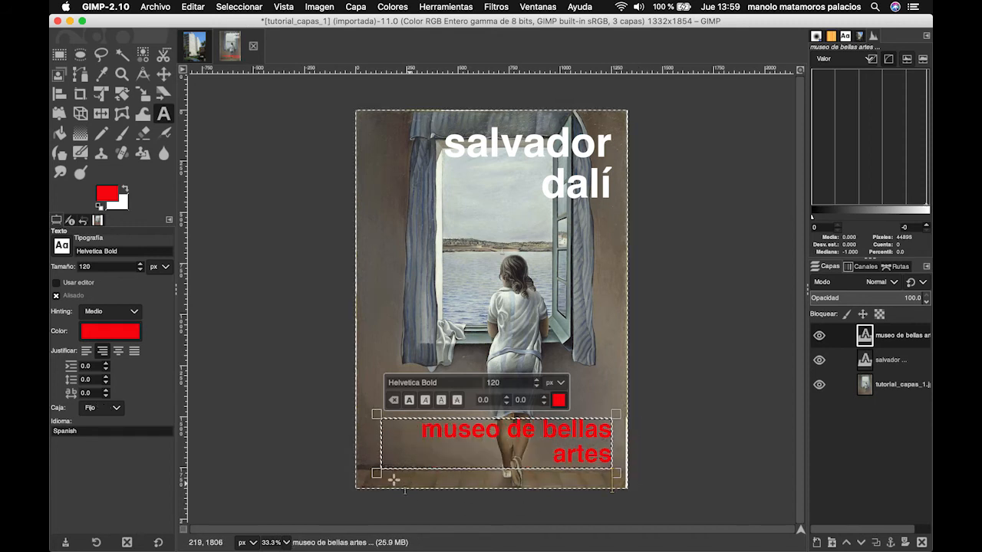
left_click_drag(374, 474, 361, 481)
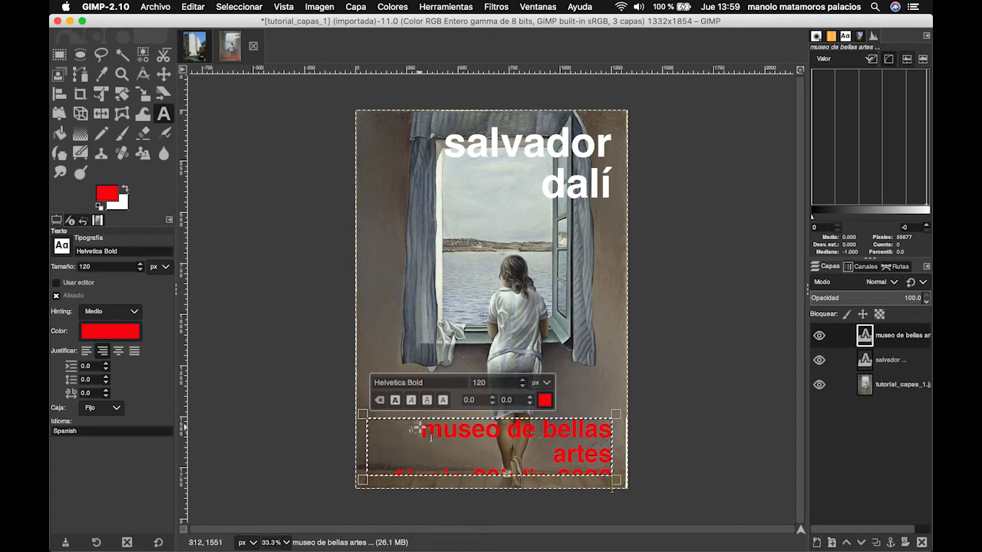
left_click_drag(512, 447, 628, 492)
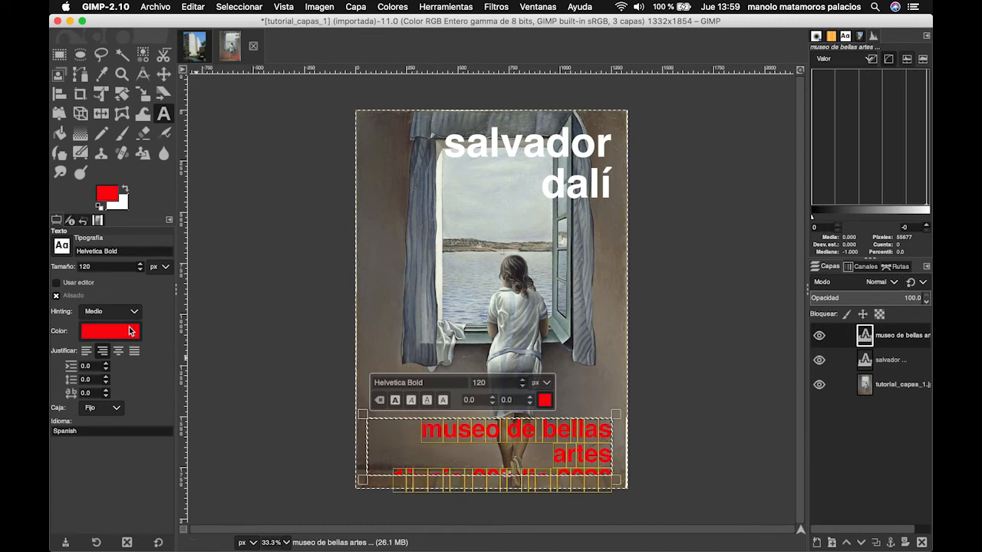
double_click(83, 266)
type("70")
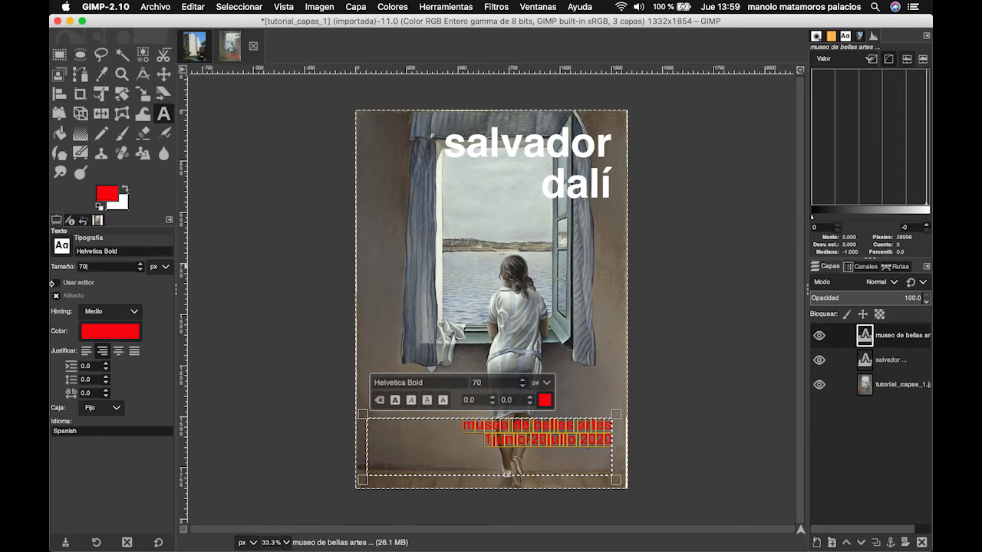
Swap the foreground and background colours so that white is in the foreground and red in the background.
left_click(107, 336)
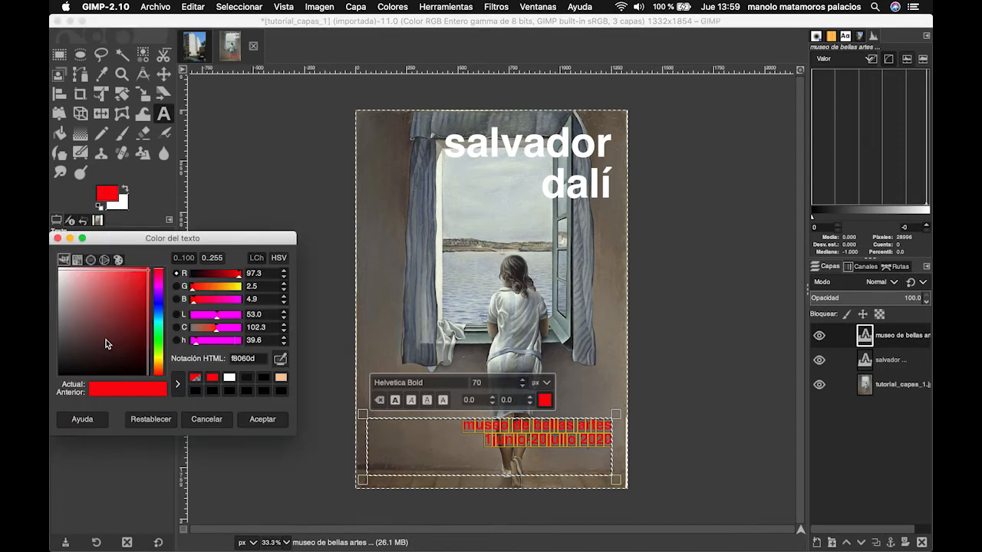
left_click(208, 421)
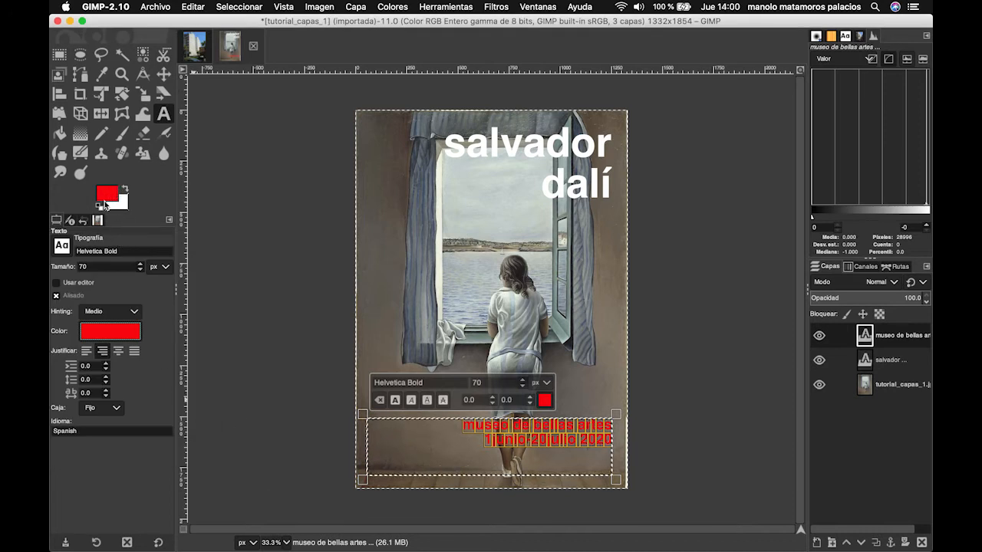
left_click(126, 191)
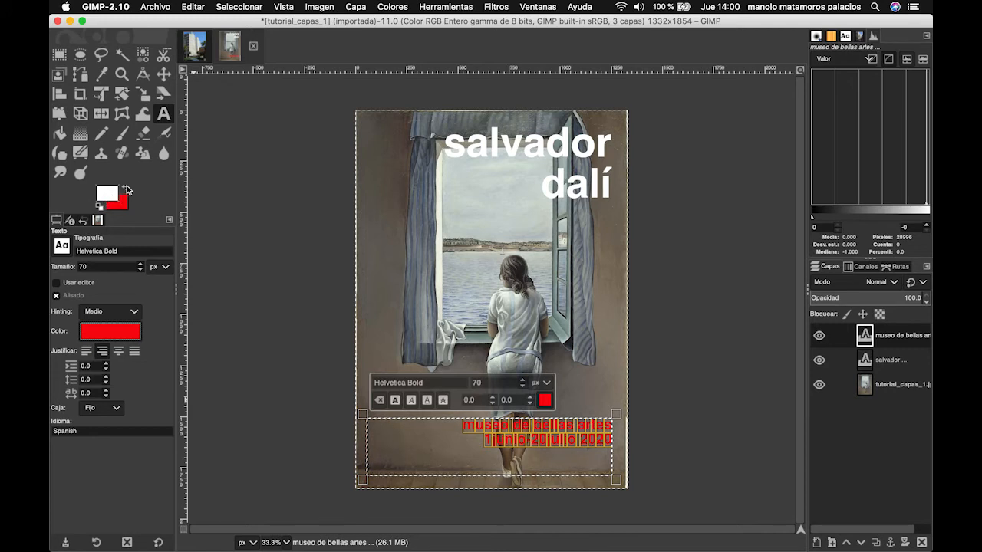
left_click(125, 191)
left_click(126, 191)
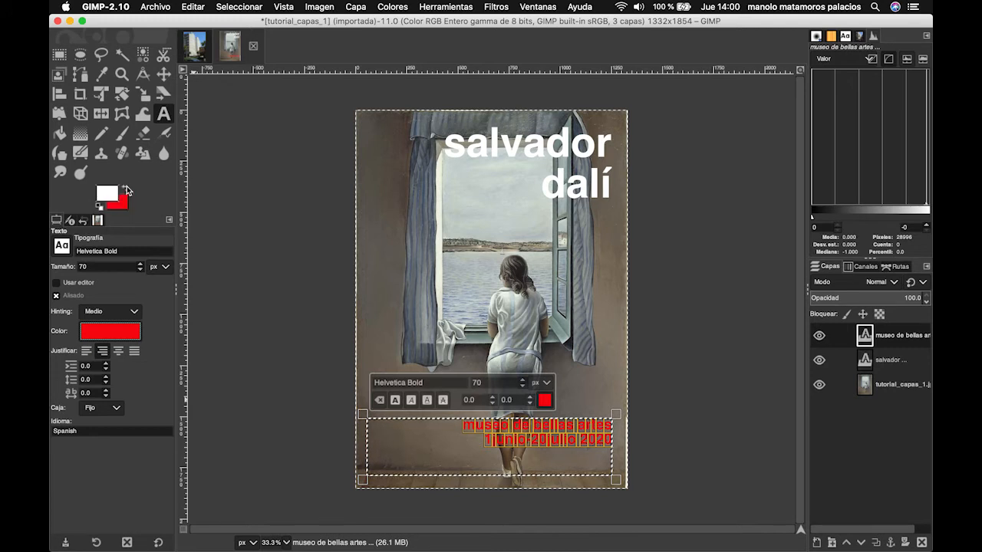
Change the selected museum text to white and add spaces to the date line so it reads "1 junio - 20 julio 2020".
left_click(121, 331)
left_click_drag(104, 306, 51, 243)
left_click(261, 413)
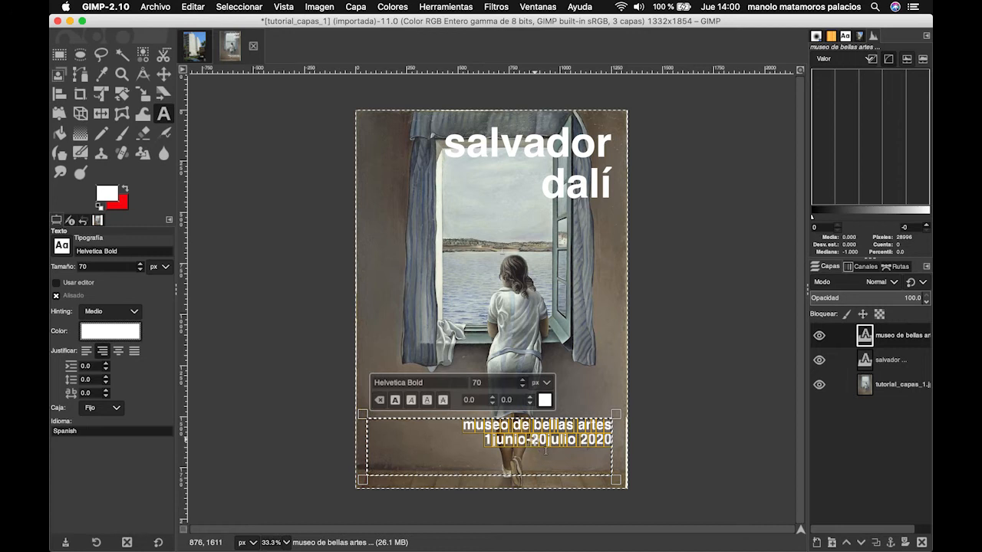
left_click(534, 440)
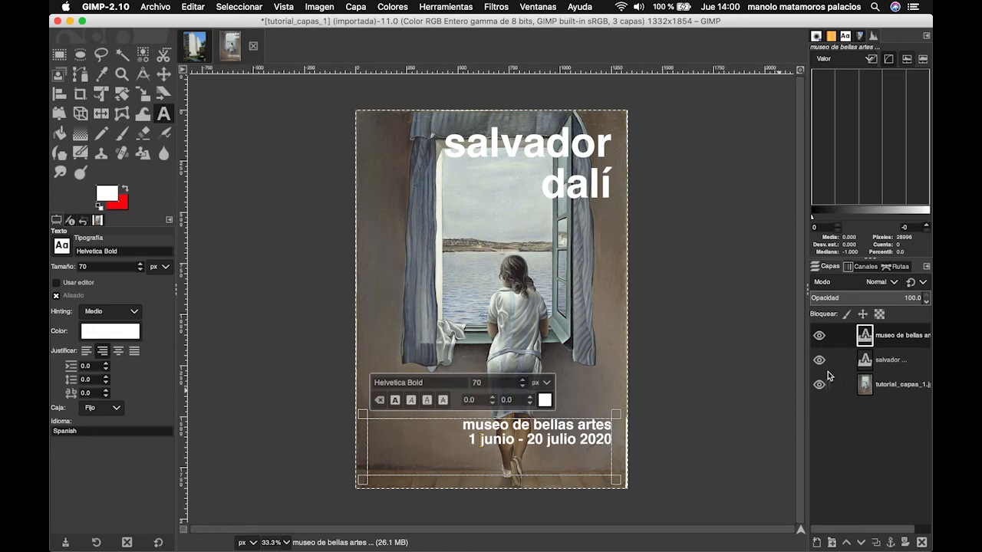
Switch to the Move tool and select the "salvador" text layer, followed by the "museo de bellas artes" text layer.
left_click(163, 73)
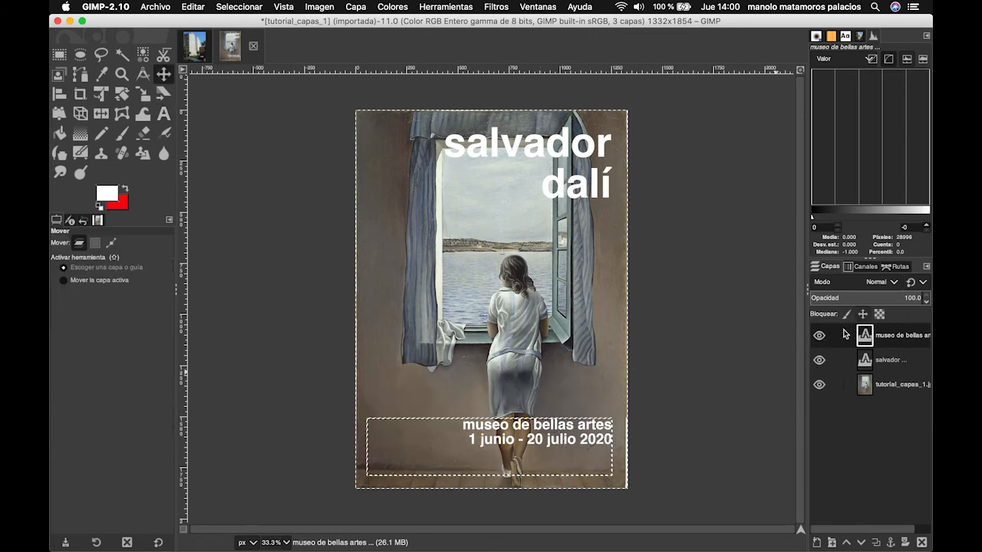
left_click(888, 360)
double_click(885, 337)
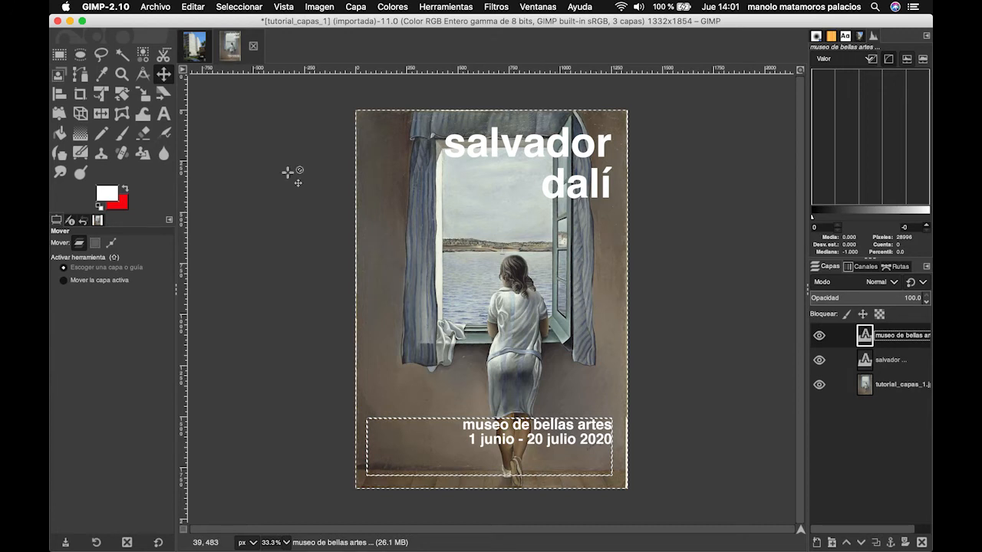
Start exporting the poster and choose the JPEG image file type for the export.
left_click(163, 8)
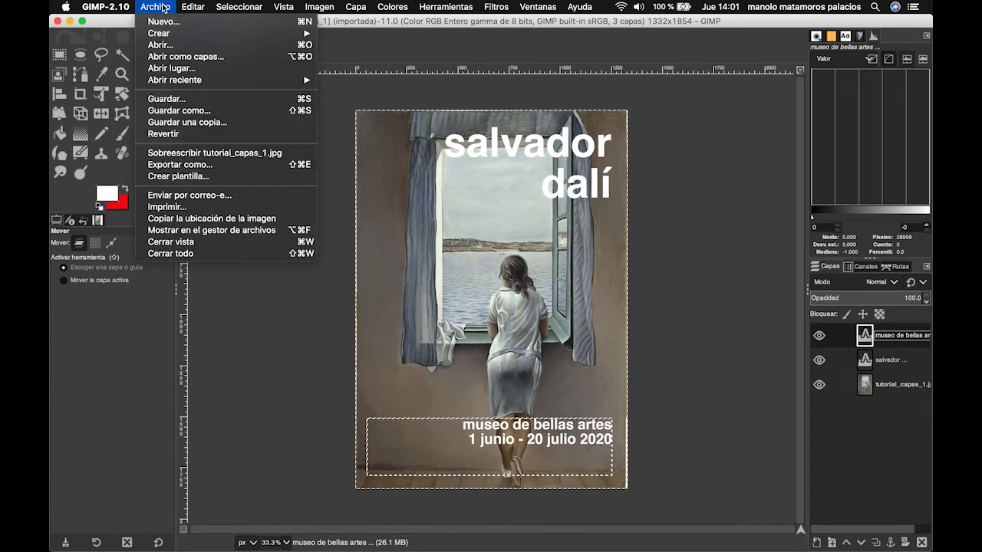
left_click(197, 166)
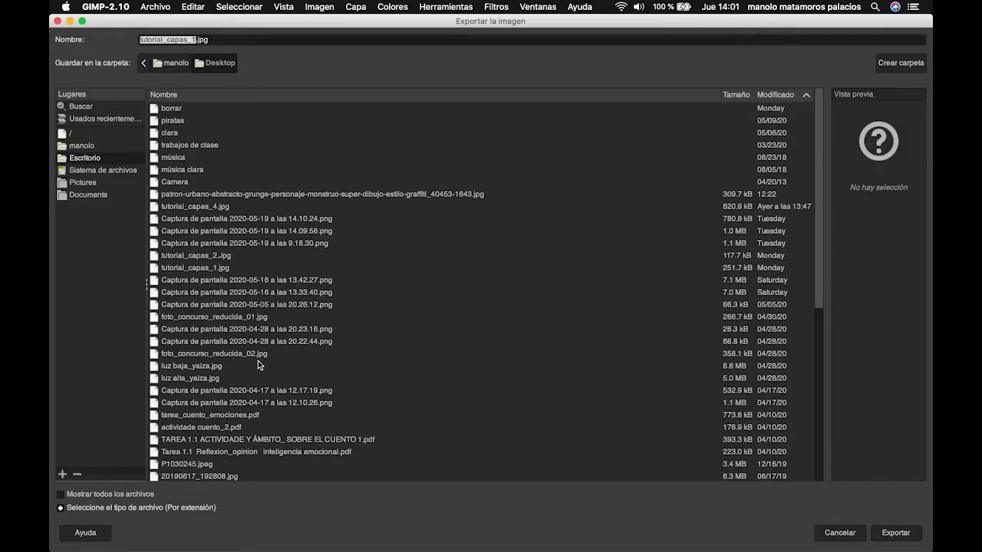
left_click(77, 508)
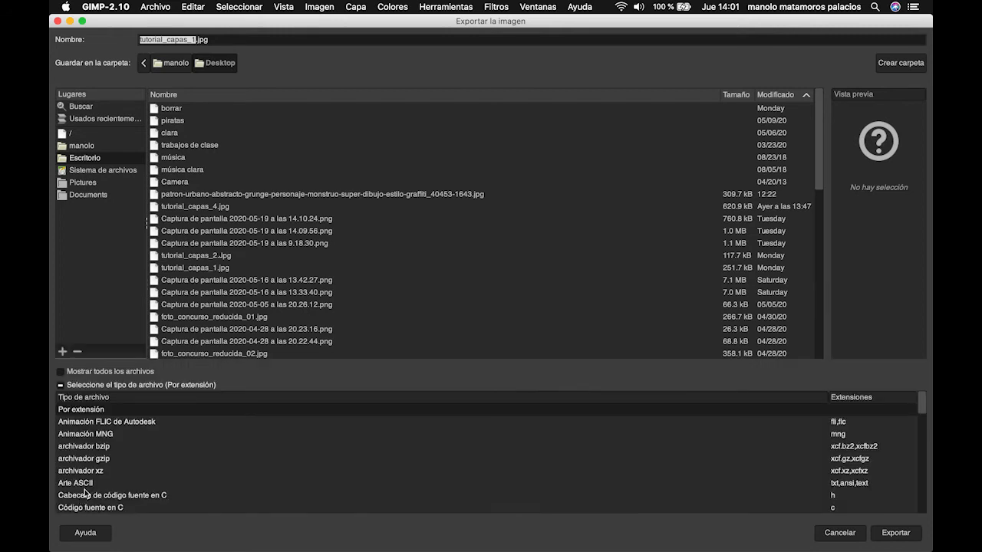
scroll(80, 507, "down", 8)
scroll(85, 493, "down", 10)
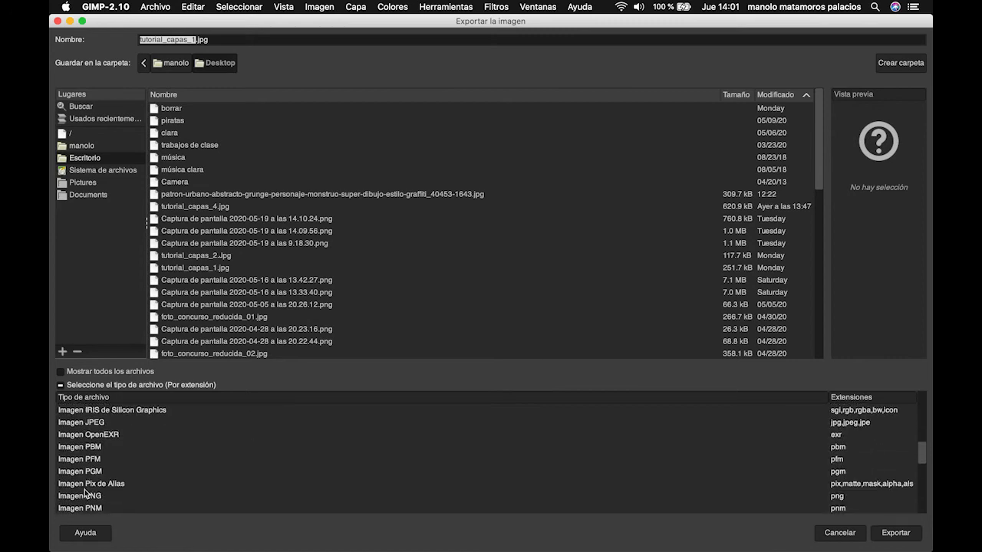
scroll(85, 493, "down", 2)
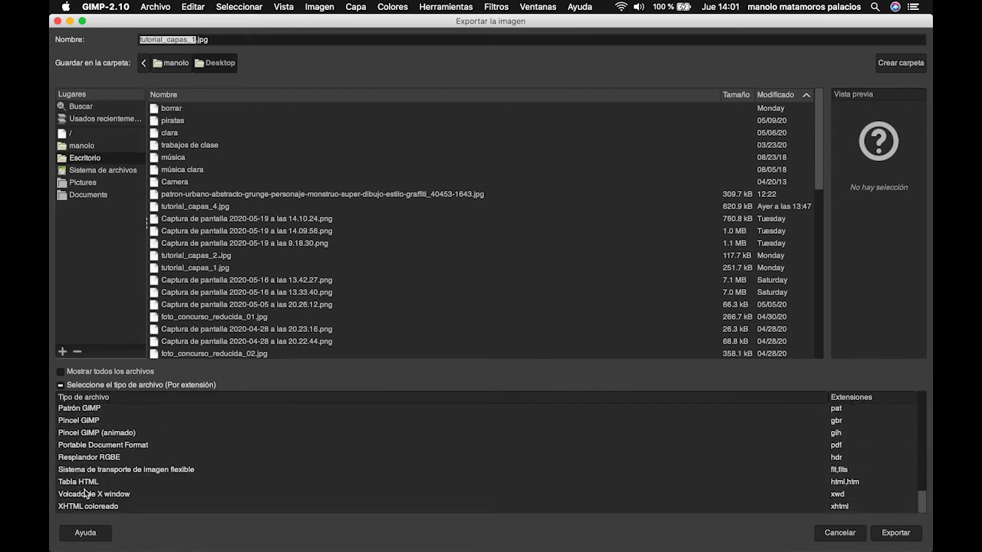
scroll(93, 445, "up", 5)
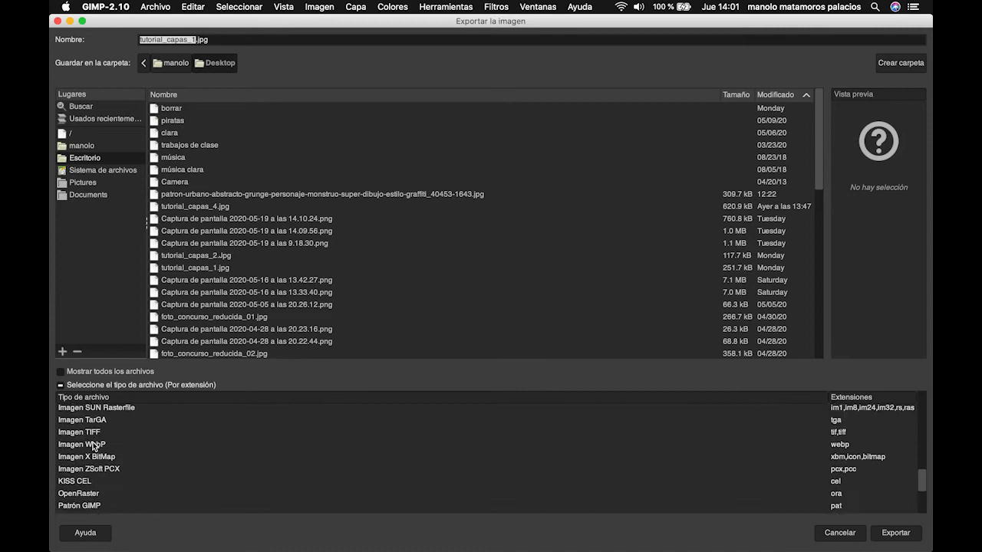
scroll(92, 445, "up", 3)
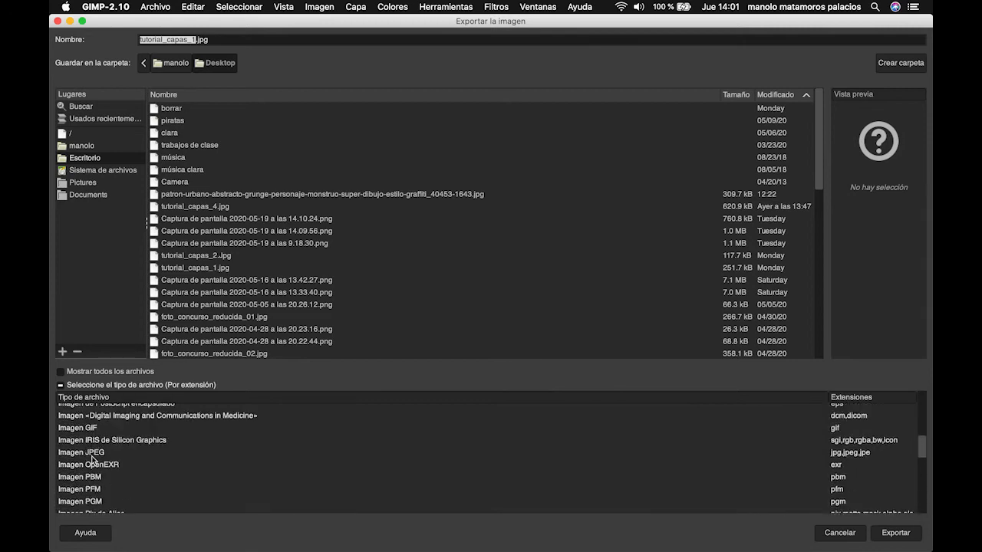
left_click(92, 453)
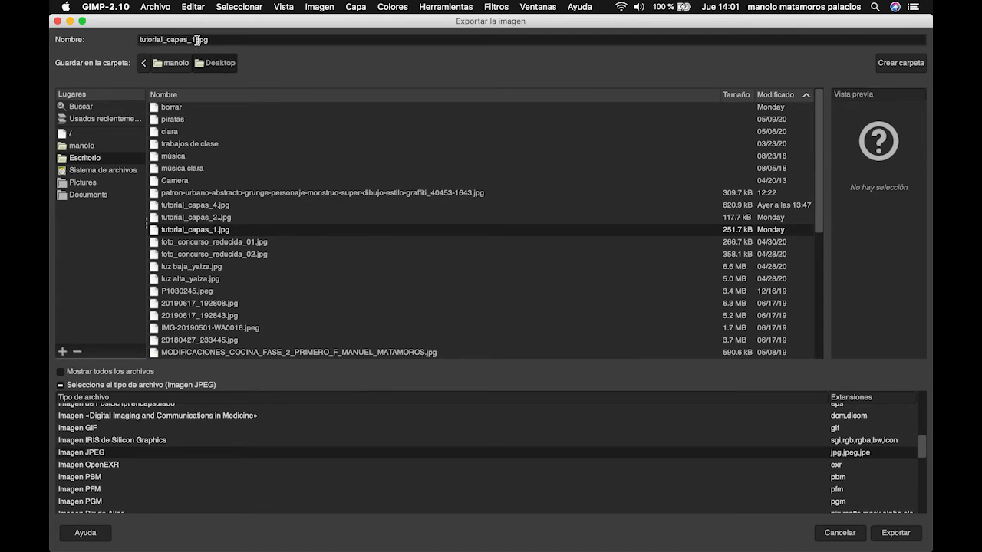
Name the export file cartel_dali.jpg and export it to the Desktop as a JPEG with quality 90.
left_click_drag(195, 39, 133, 40)
type("cartel_dali")
left_click(896, 535)
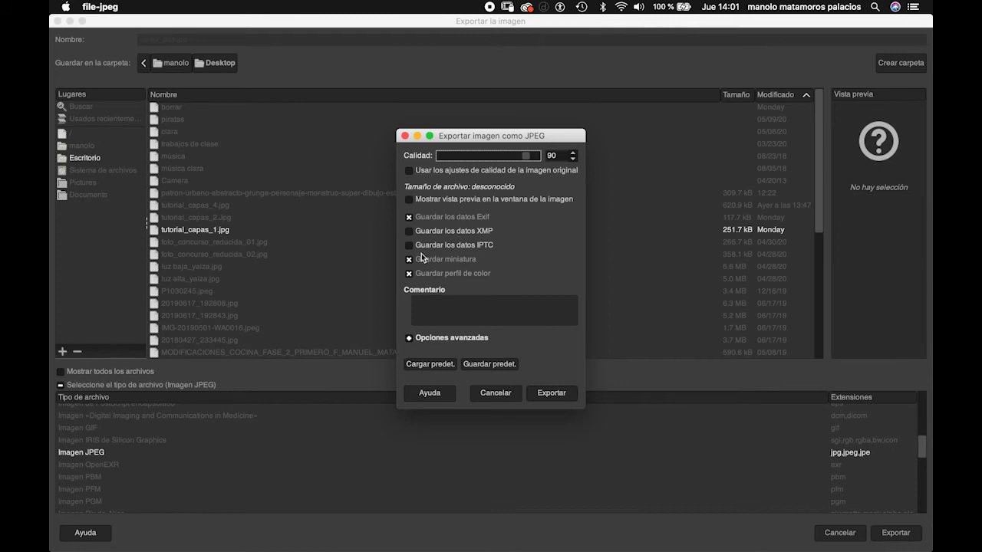
left_click(563, 396)
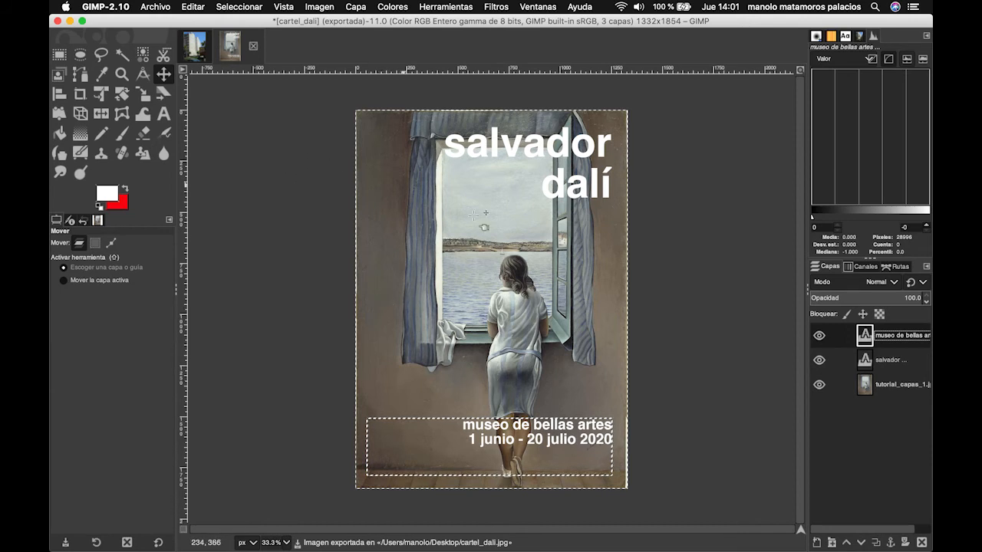
Save the layered poster as cartel_dali.xcf on the Desktop and close that image.
left_click(156, 7)
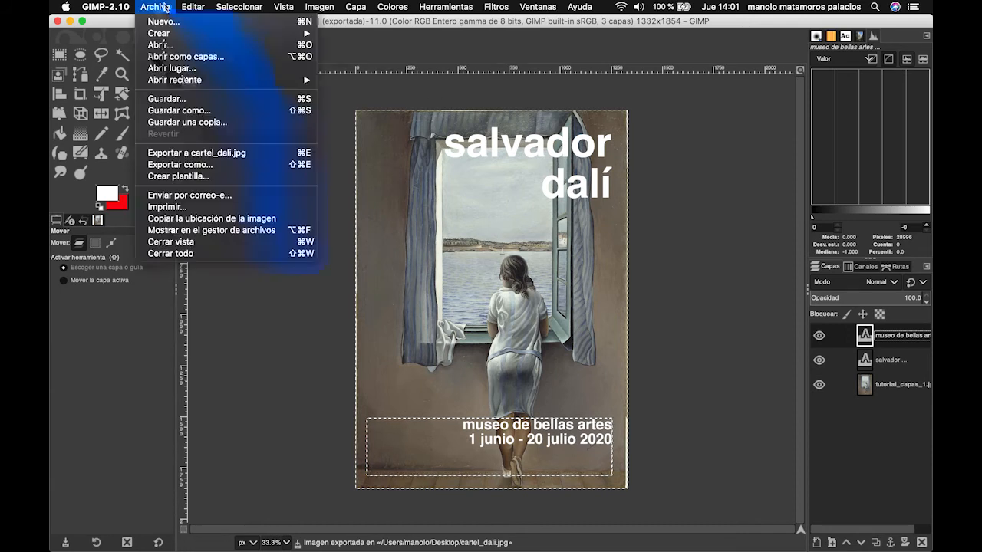
left_click(199, 99)
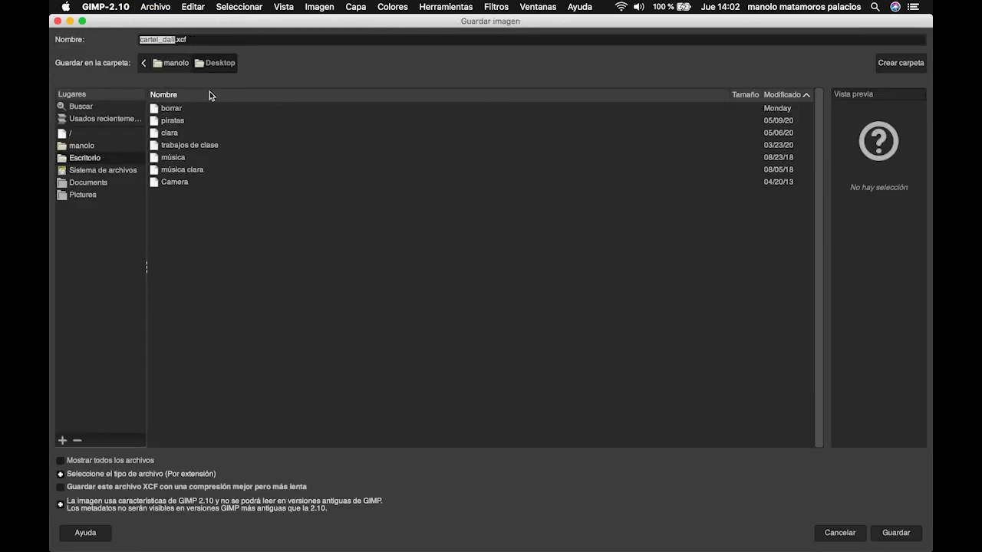
left_click(905, 537)
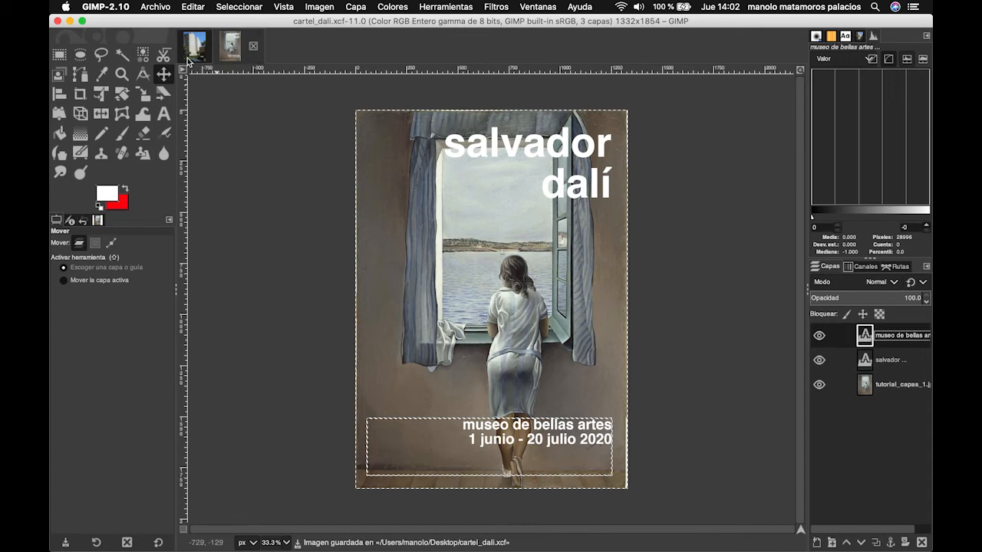
left_click(157, 8)
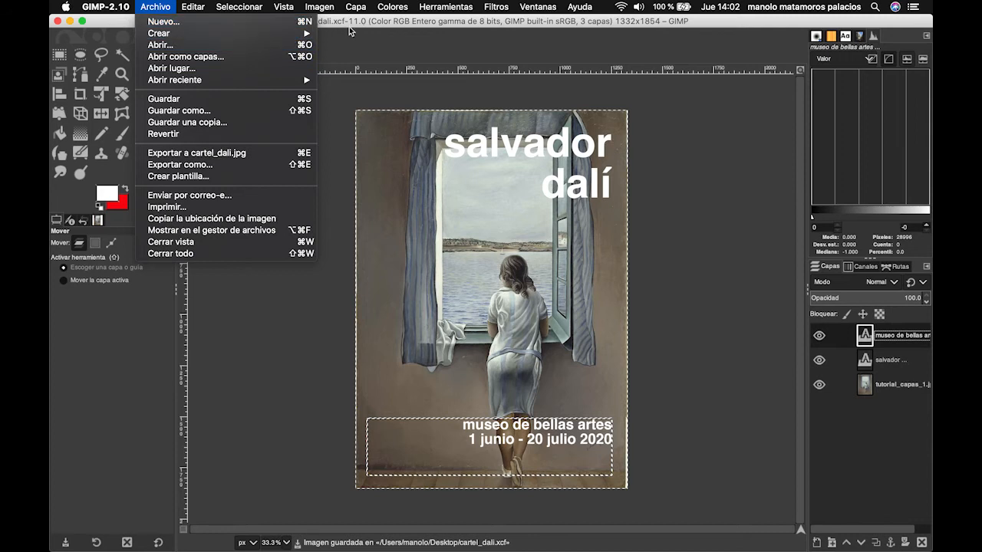
left_click(386, 54)
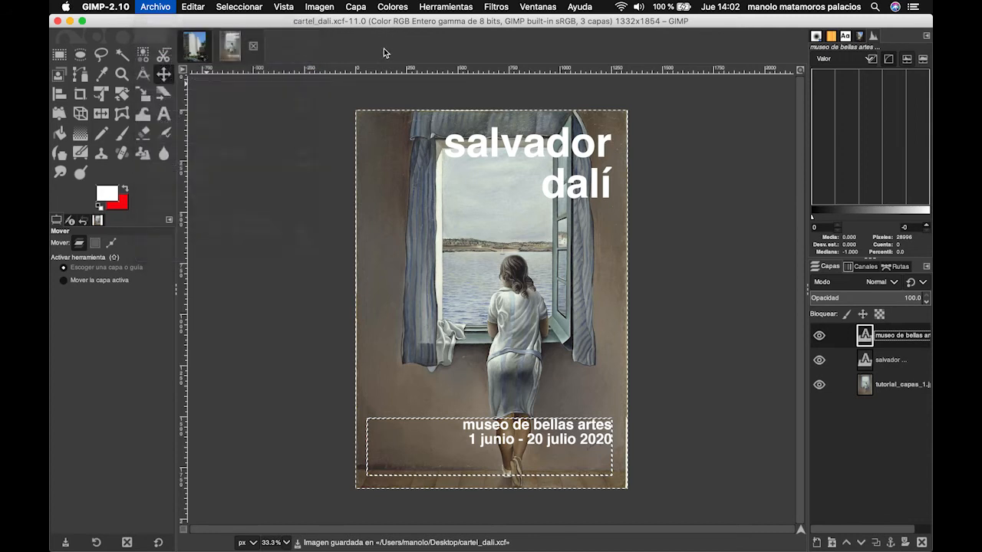
left_click(254, 51)
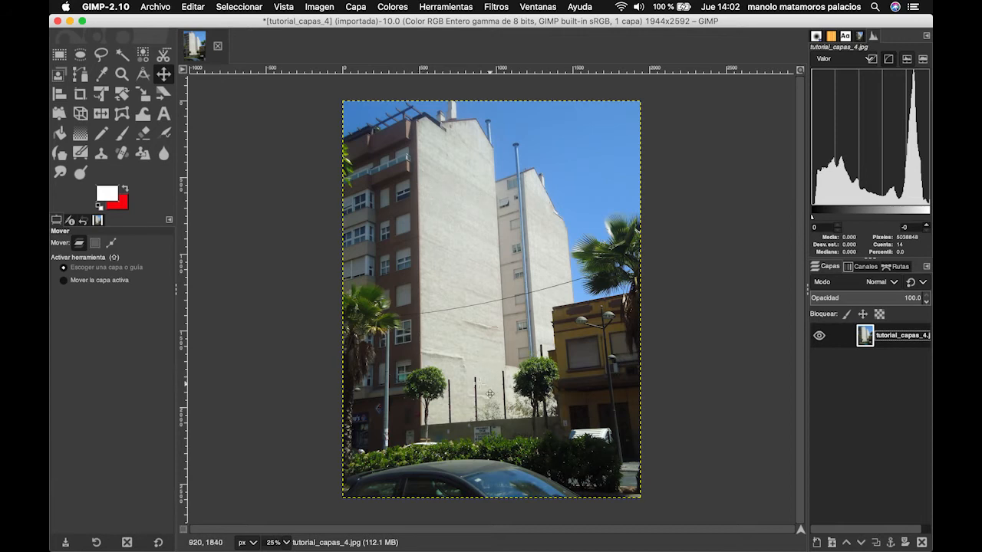
Open the exported cartel_dali.jpg from the Desktop as an image.
left_click(156, 7)
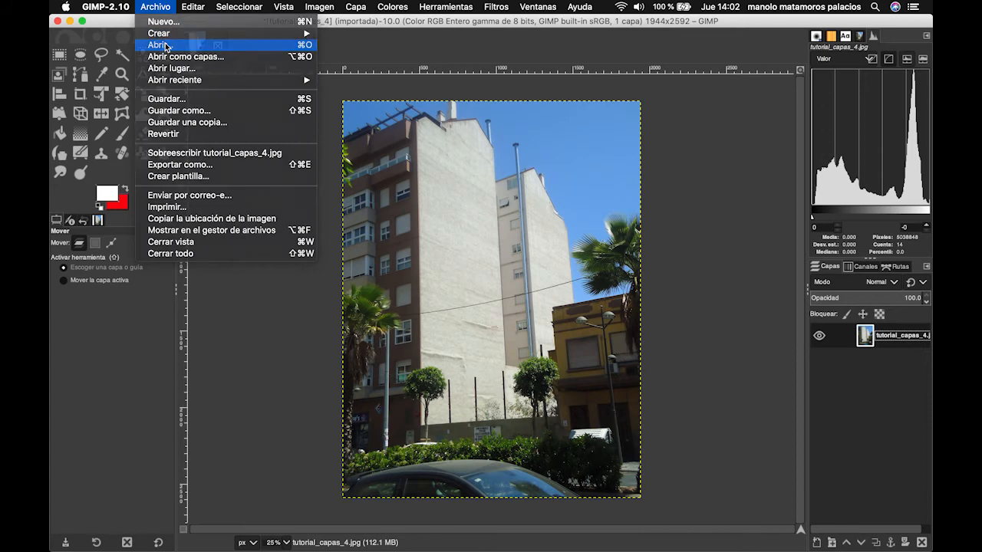
left_click(165, 43)
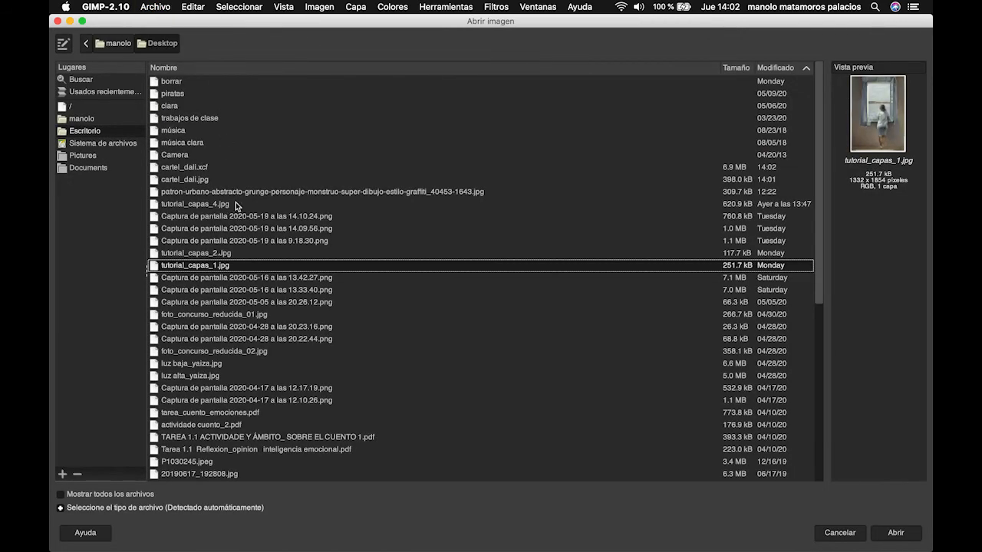
scroll(255, 281, "down", 8)
scroll(255, 281, "up", 8)
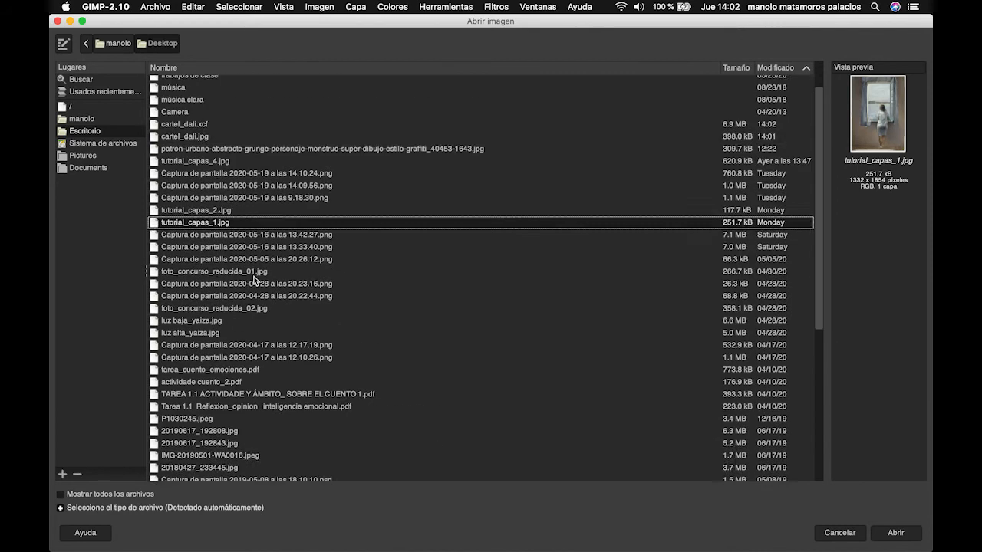
left_click(188, 177)
left_click(894, 534)
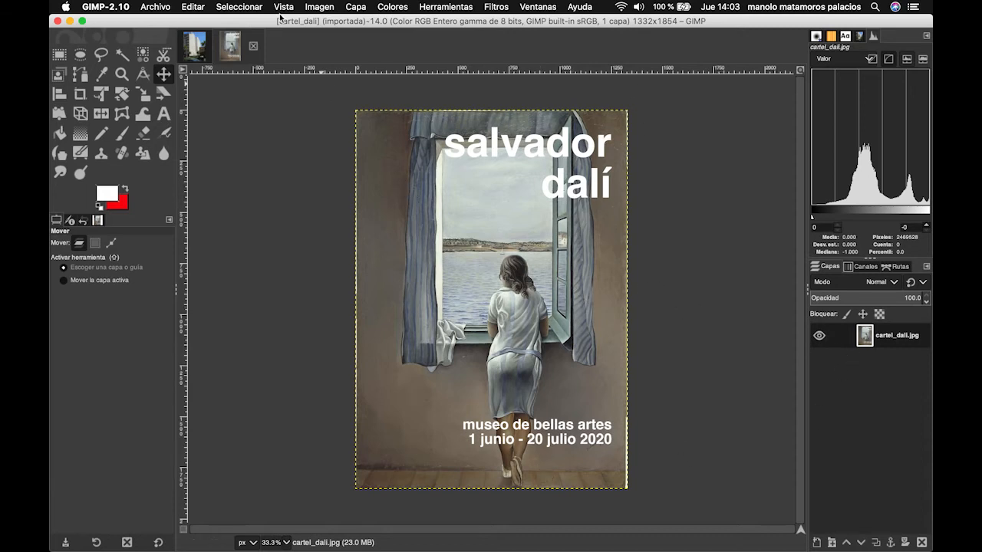
Select the entire flattened poster image and copy it.
left_click(245, 8)
left_click(244, 23)
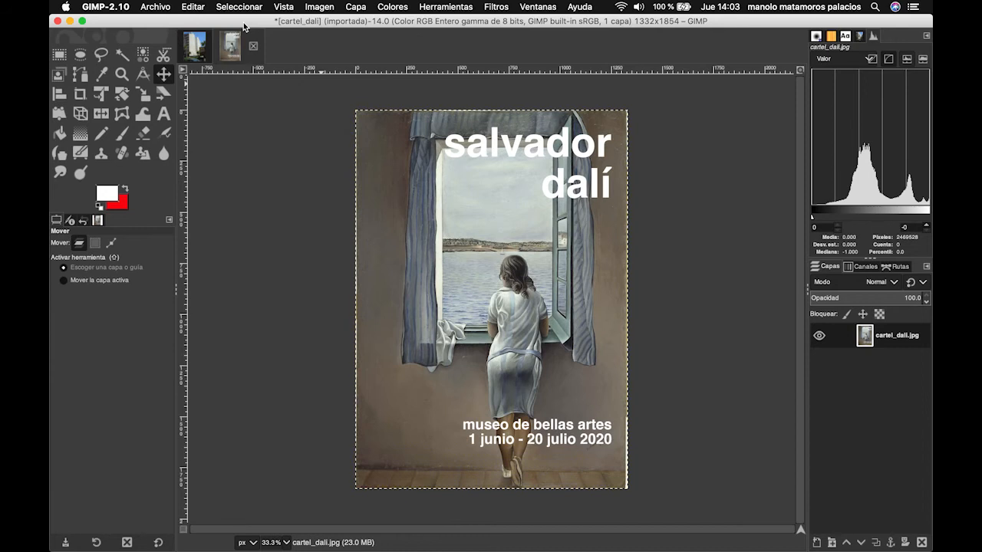
left_click(191, 8)
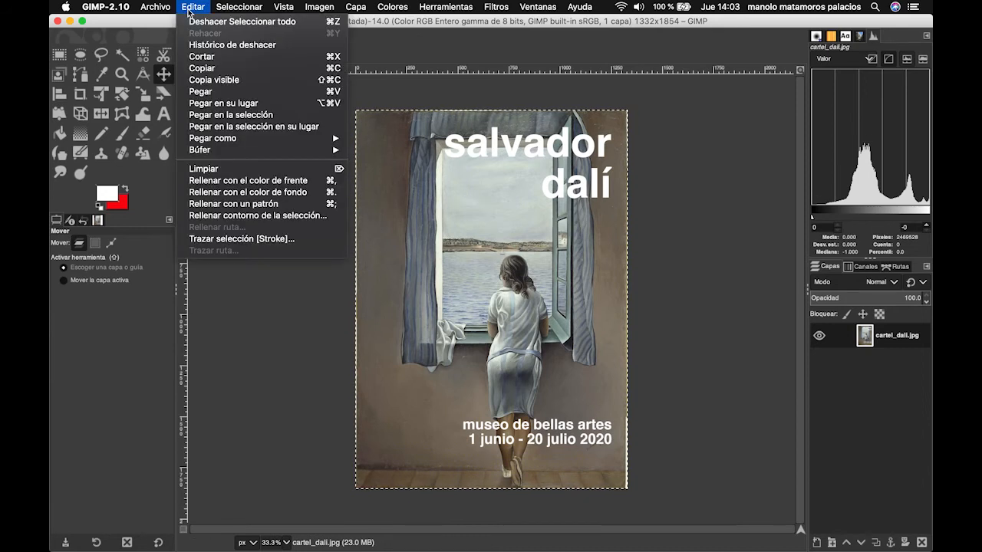
left_click(221, 71)
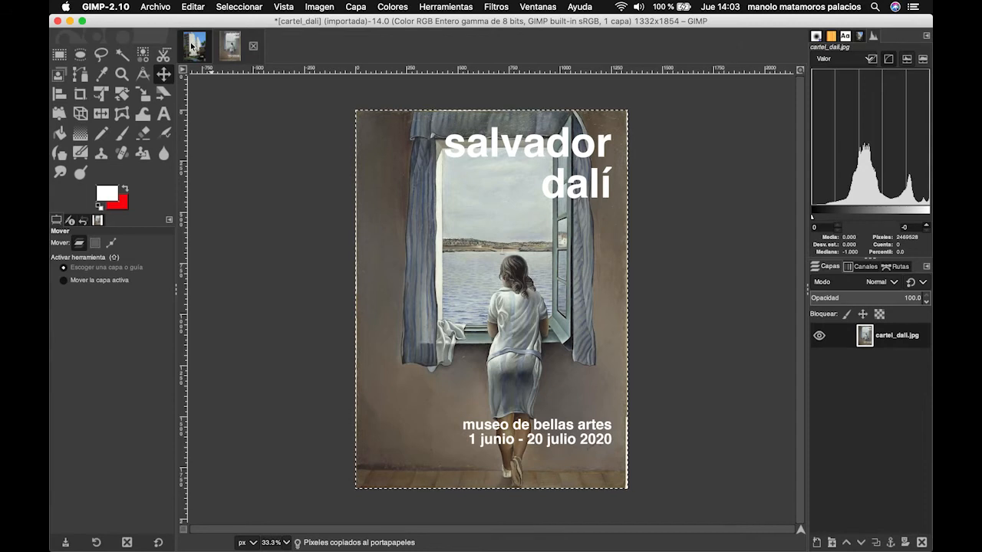
Paste the copied poster into the tutorial_capas_4 building photo and convert the floating selection to a new layer.
left_click(193, 45)
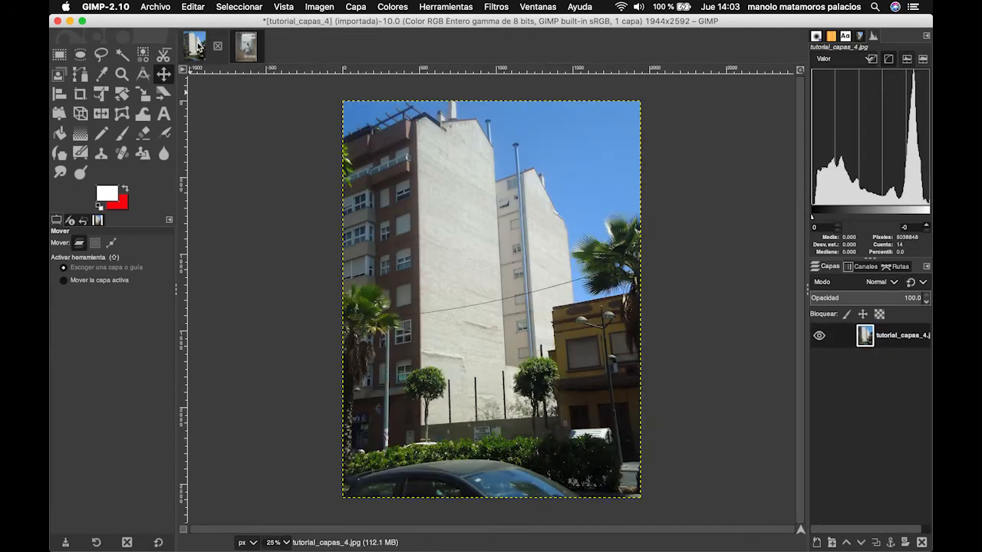
left_click(194, 9)
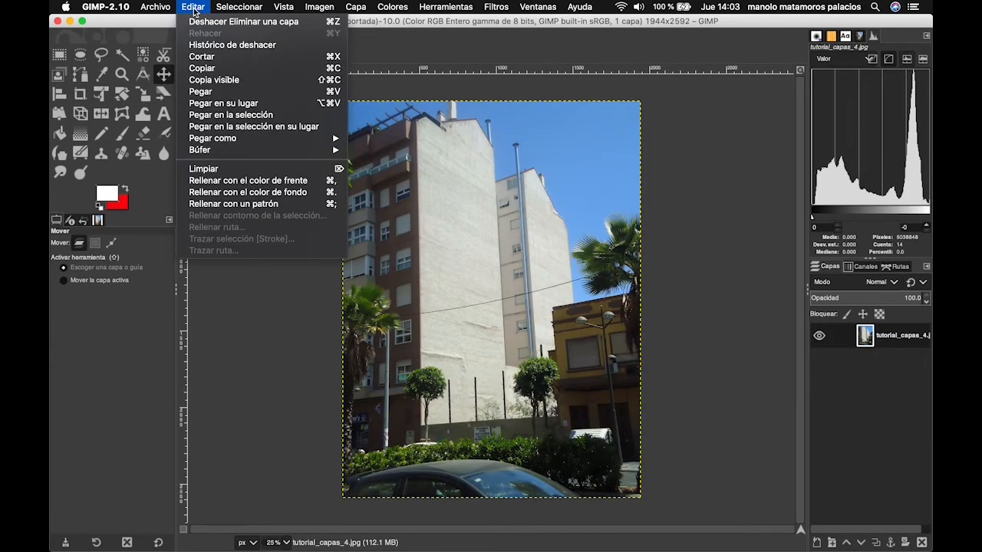
left_click(201, 91)
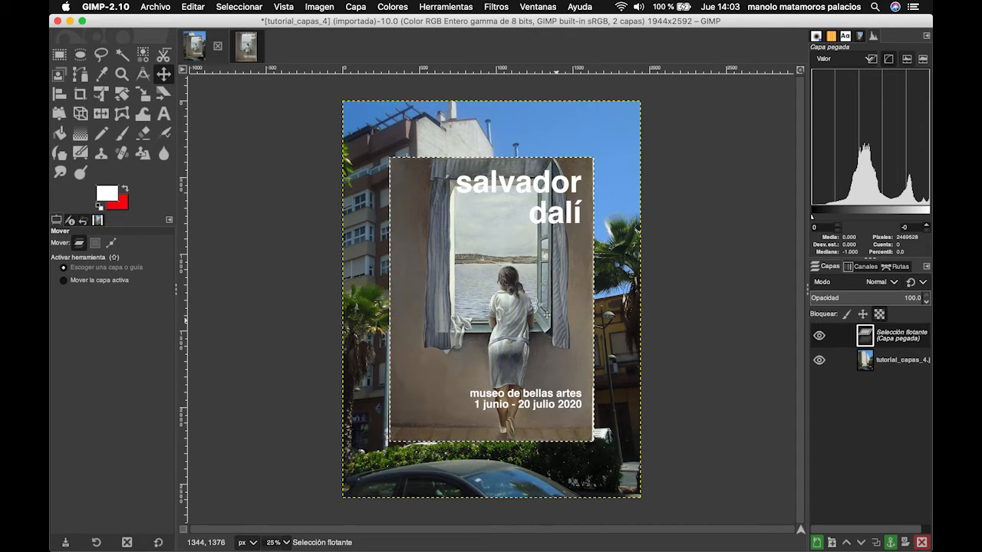
right_click(893, 338)
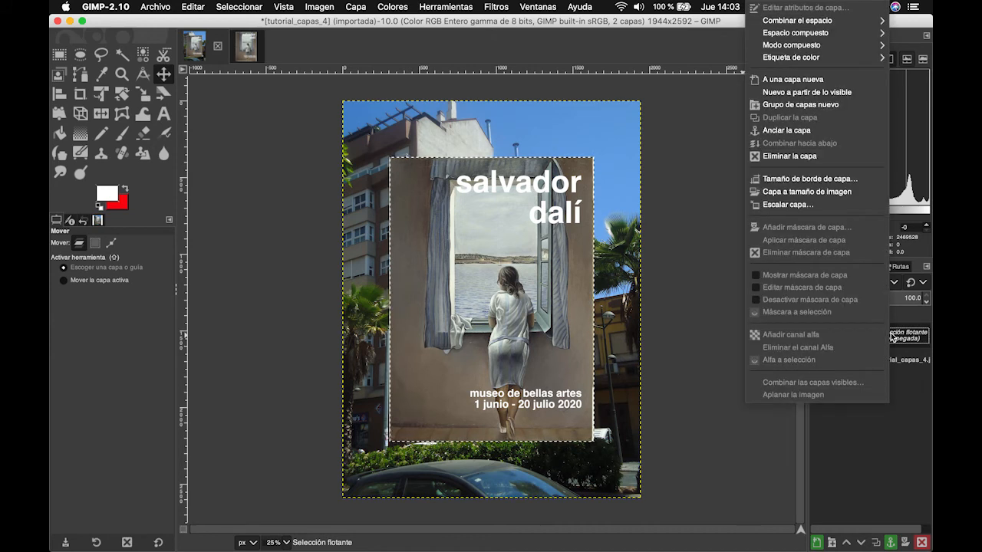
left_click(815, 80)
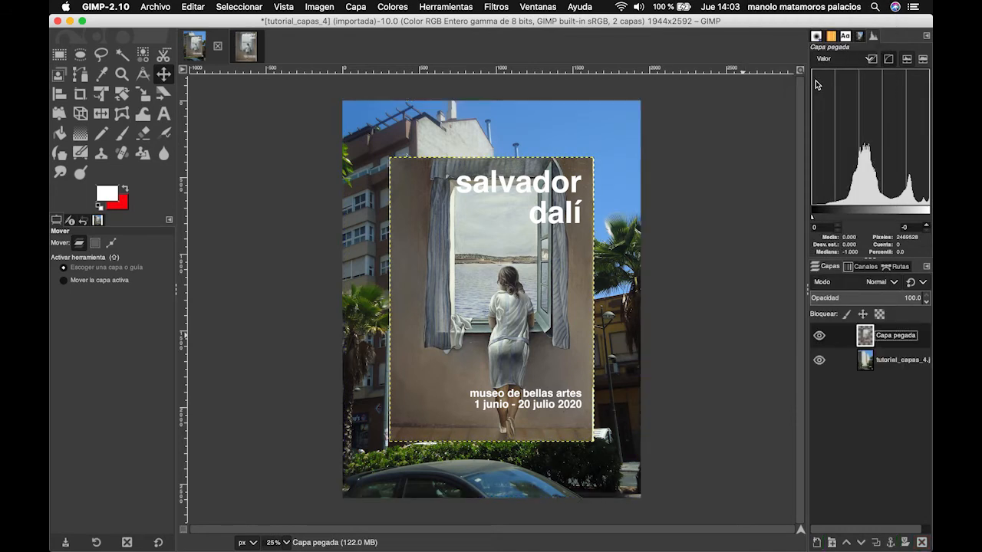
Rename the pasted poster layer as "cartel".
double_click(896, 338)
type("cartel")
key("Return")
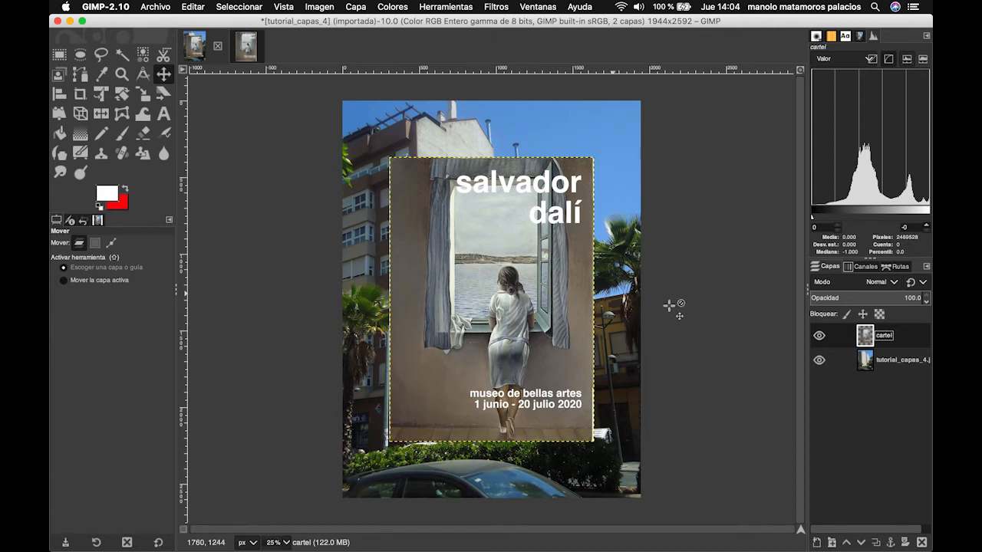
Hide and show the "cartel" layer once to compare it with the wall, and lower its opacity to 41.
left_click(820, 337)
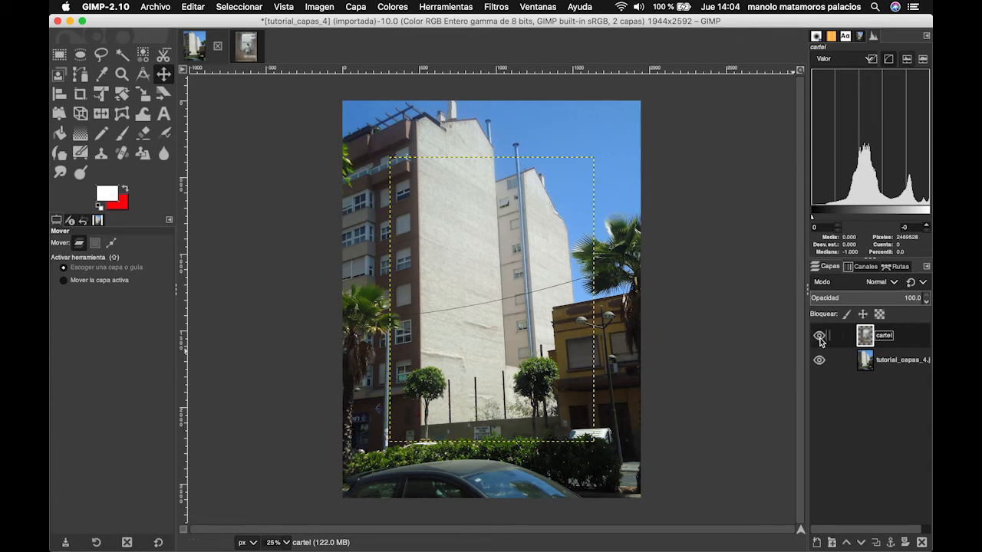
left_click(819, 336)
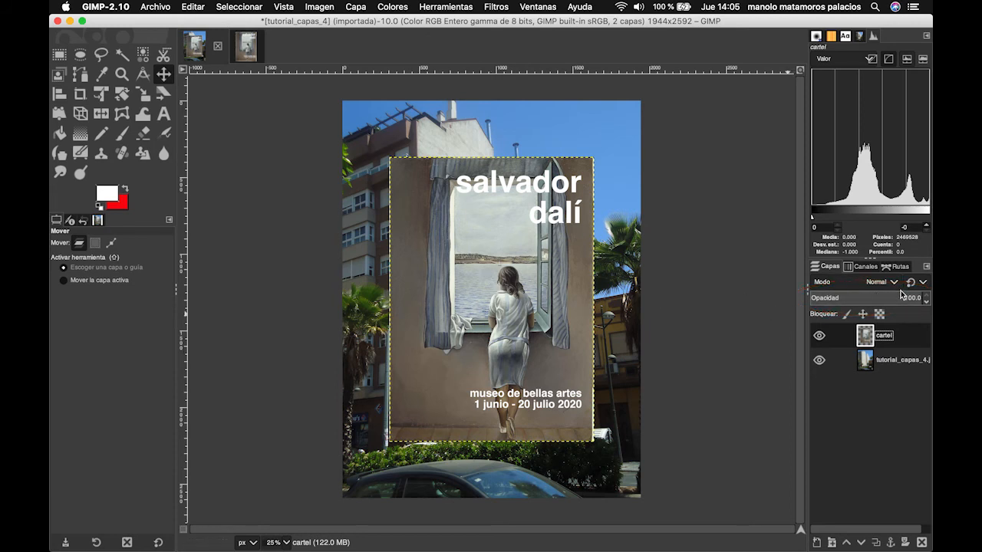
left_click_drag(903, 296, 855, 298)
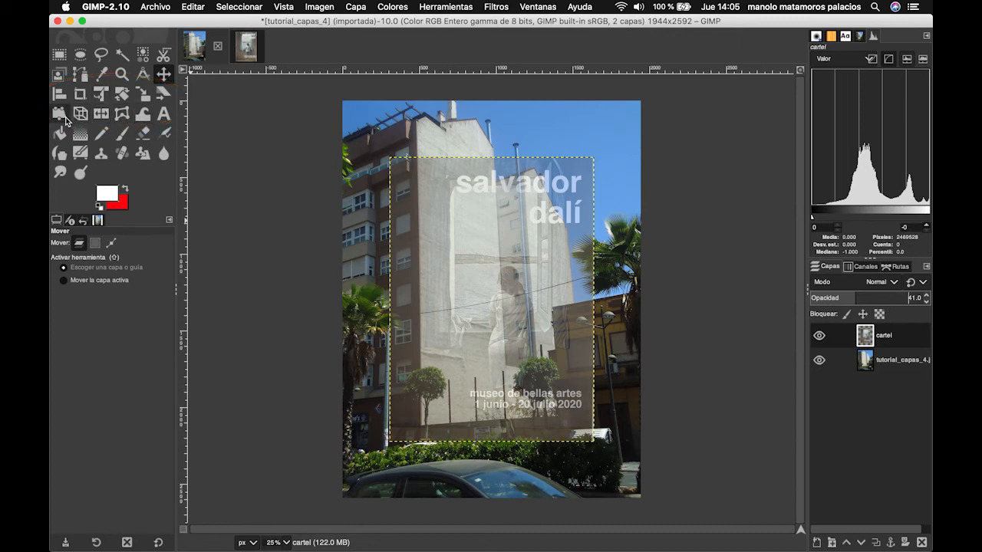
left_click(145, 94)
left_click_drag(594, 159, 559, 207)
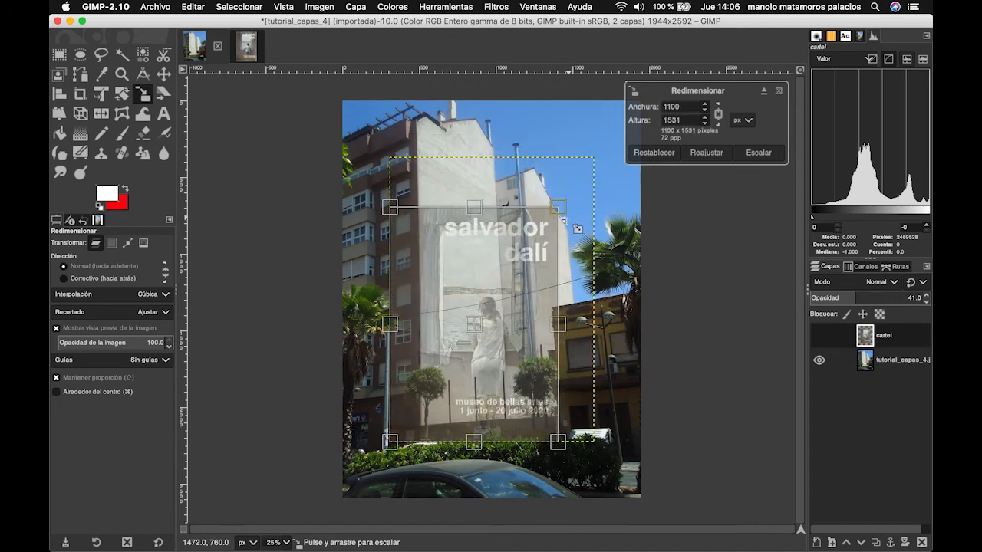
left_click_drag(483, 198, 499, 163)
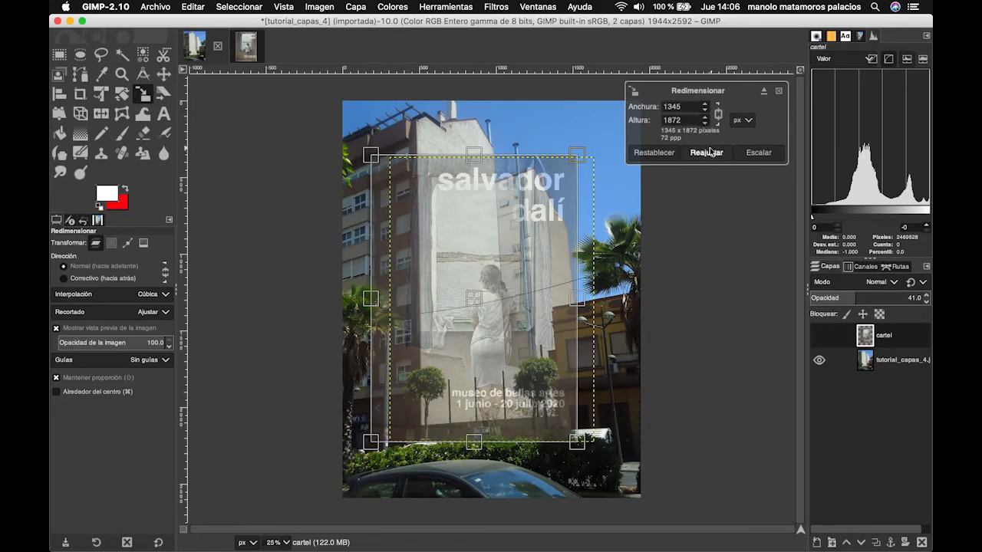
key("Return")
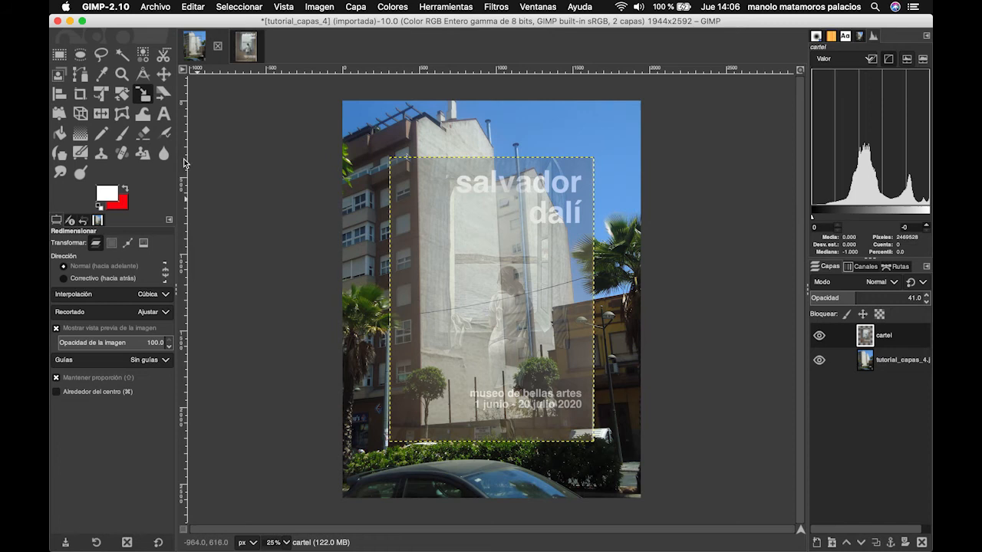
Try to shear the "cartel" layer horizontally with the Shear tool.
left_click(164, 94)
left_click_drag(508, 166, 442, 175)
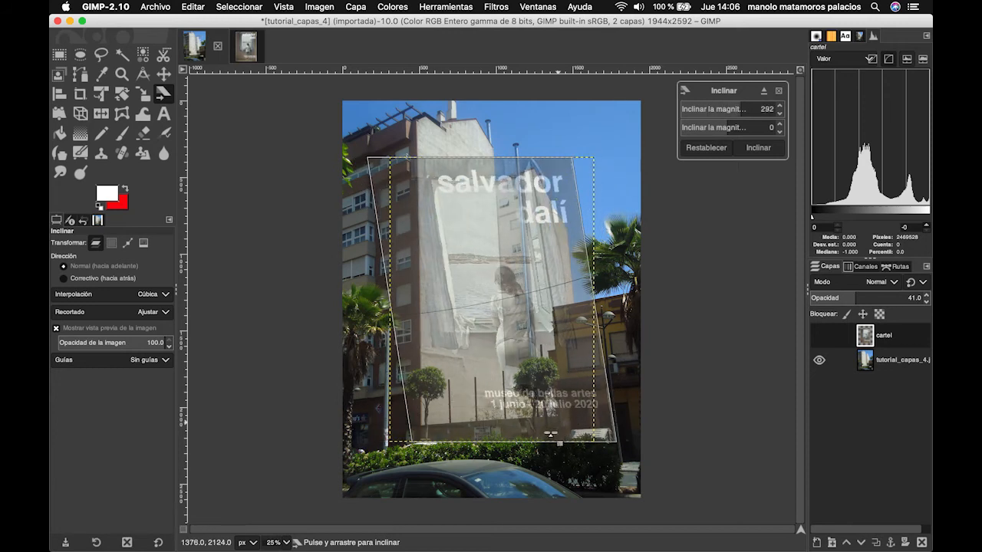
left_click_drag(547, 432, 662, 288)
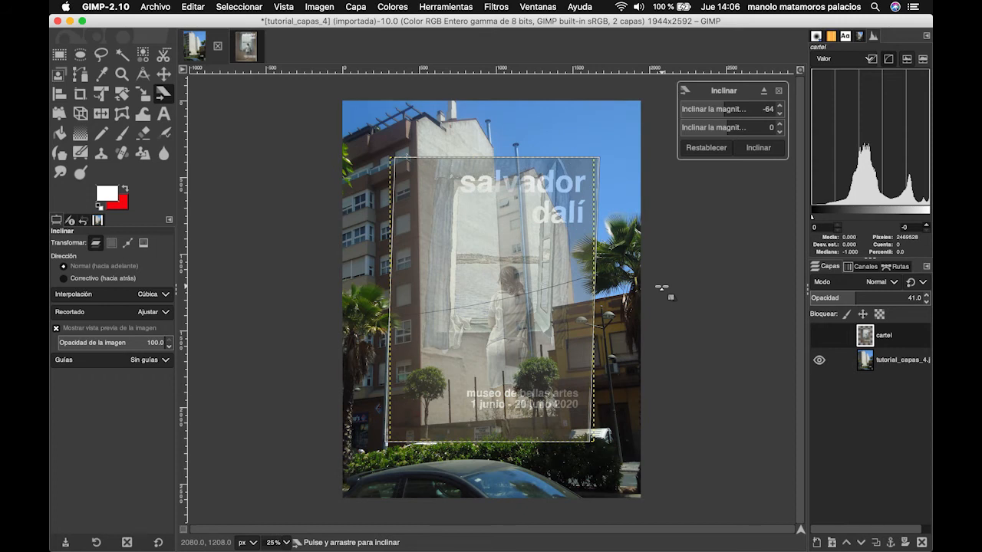
key("Return")
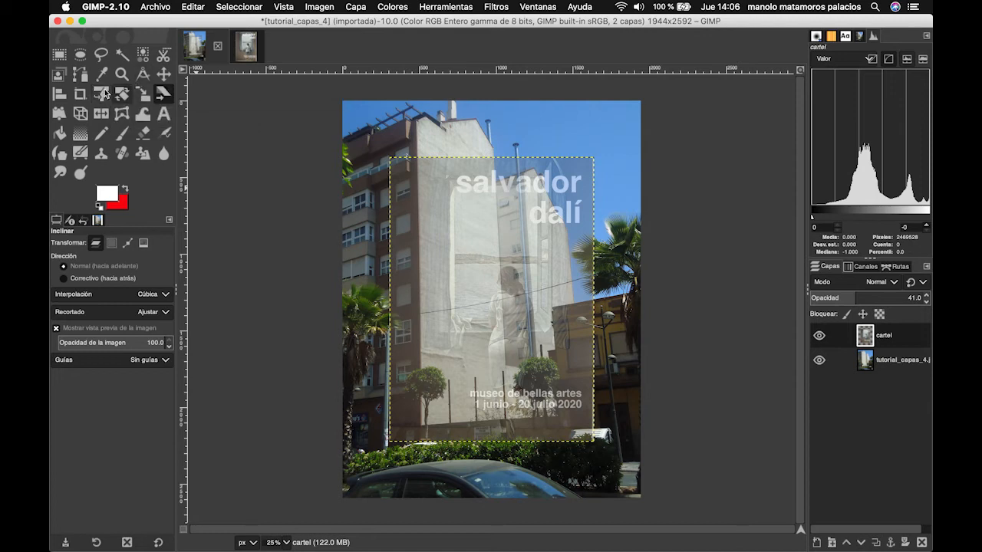
Distort the "cartel" layer with Unified Transform, using perspective on its four corners to fit the nearer building's blank side wall.
left_click(103, 93)
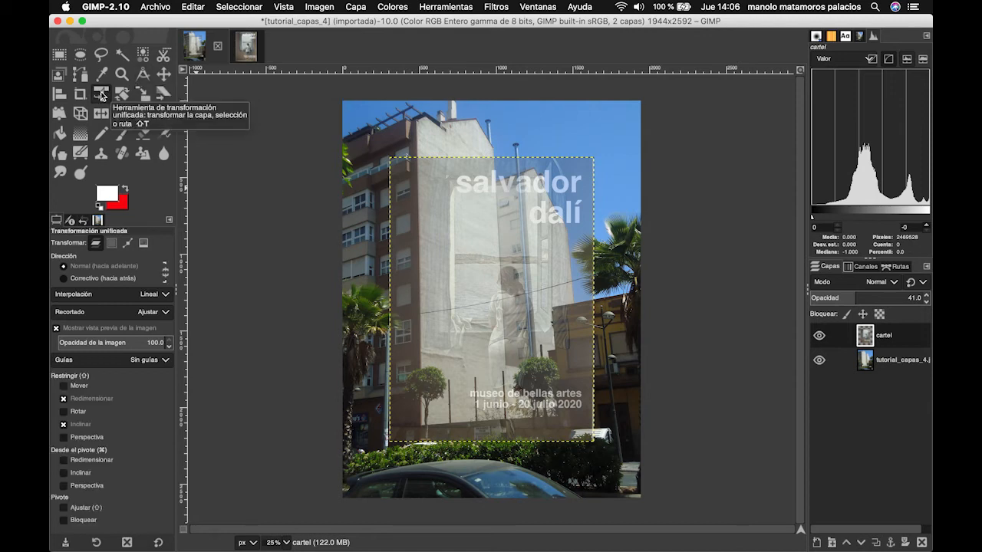
left_click(404, 164)
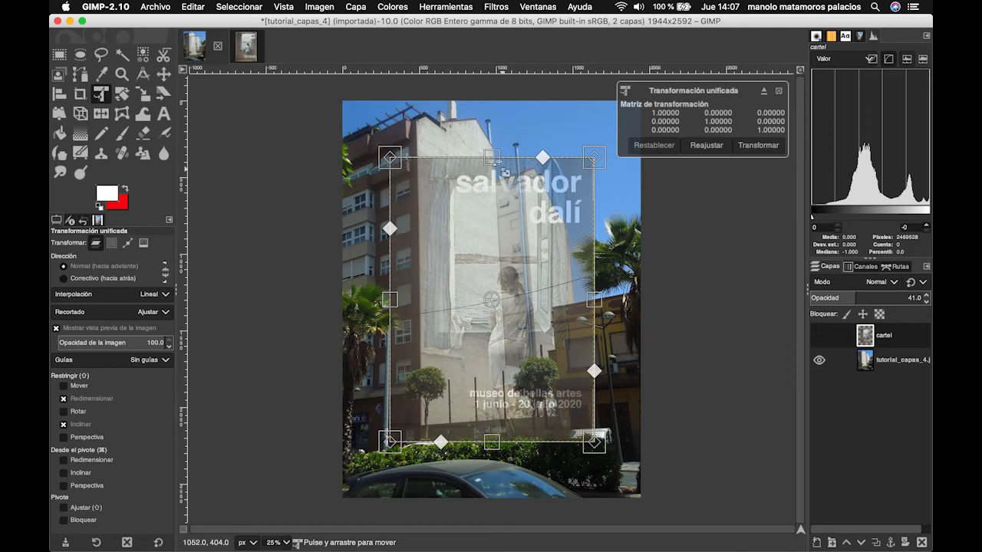
mouse_move(500, 163)
left_mouse_down()
mouse_move(506, 216)
mouse_move(512, 169)
left_mouse_up()
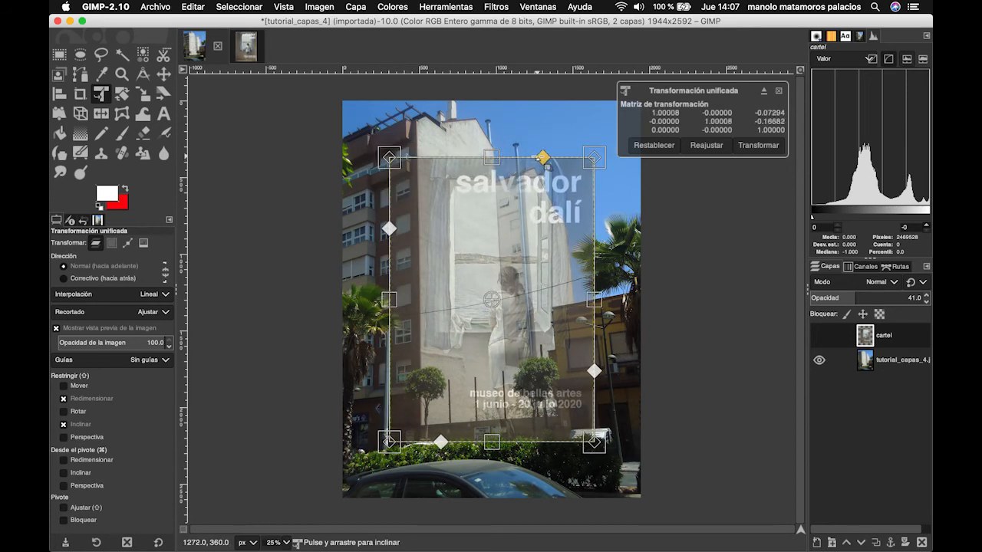
mouse_move(552, 173)
left_mouse_down()
mouse_move(606, 169)
mouse_move(337, 180)
mouse_move(547, 185)
left_mouse_up()
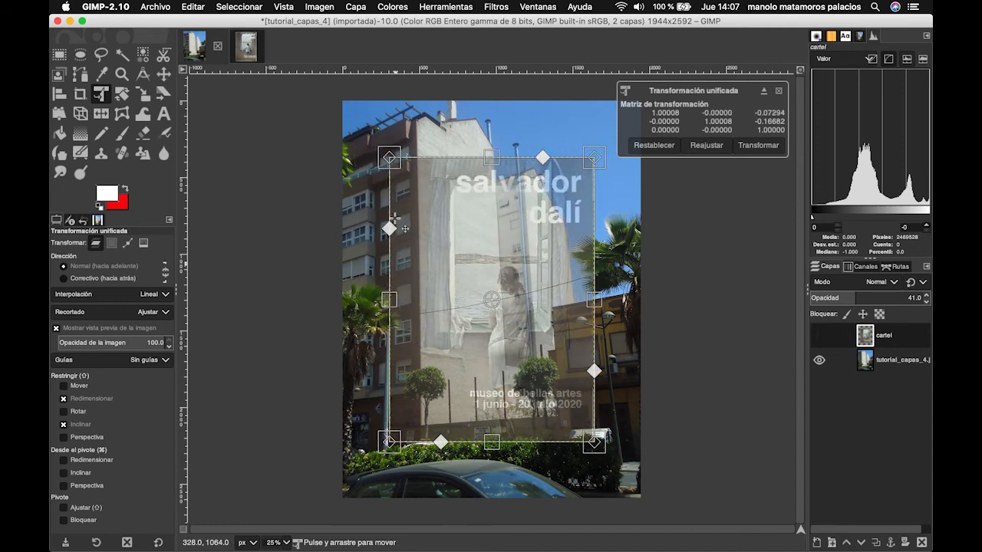
left_click_drag(384, 170, 361, 220)
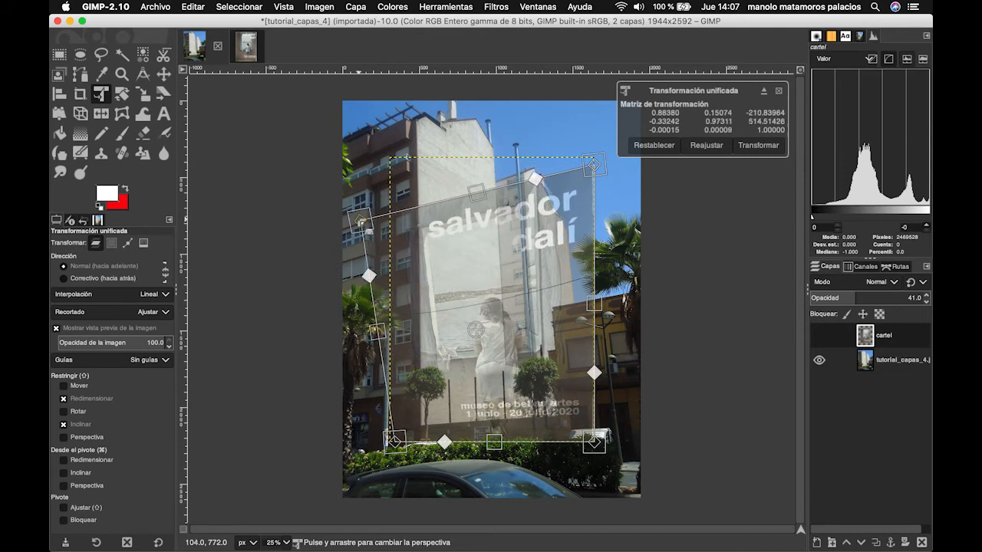
left_click_drag(391, 442, 378, 427)
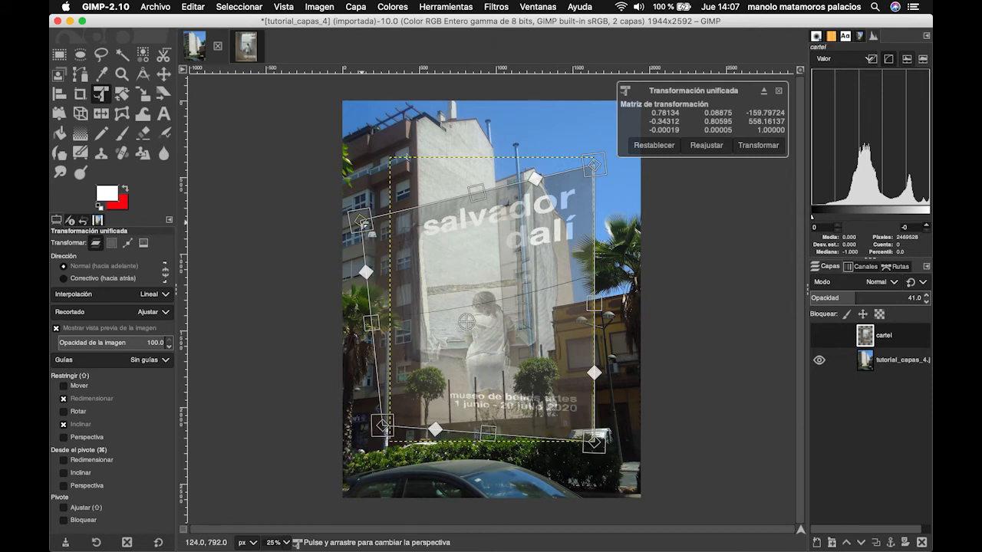
left_click_drag(363, 223, 427, 161)
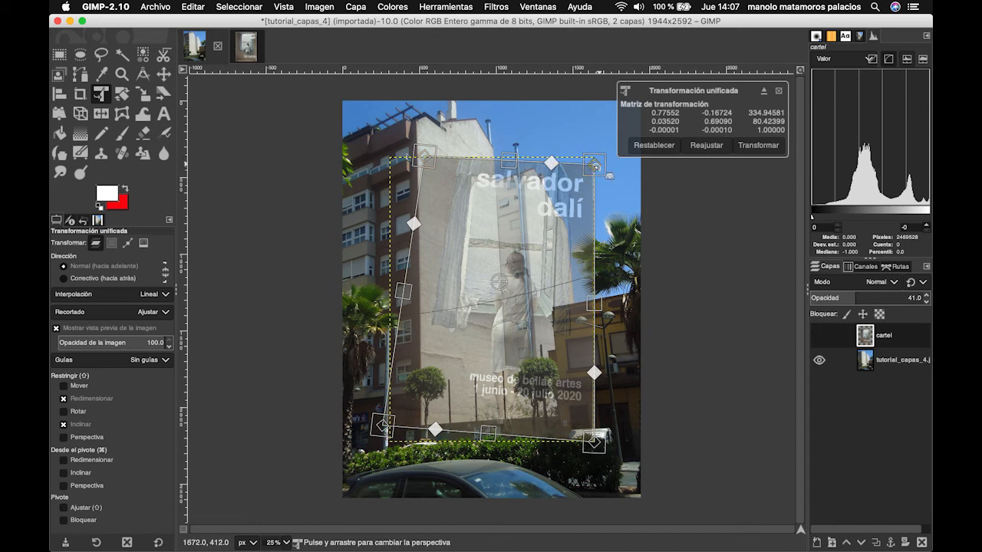
left_click_drag(592, 165, 488, 185)
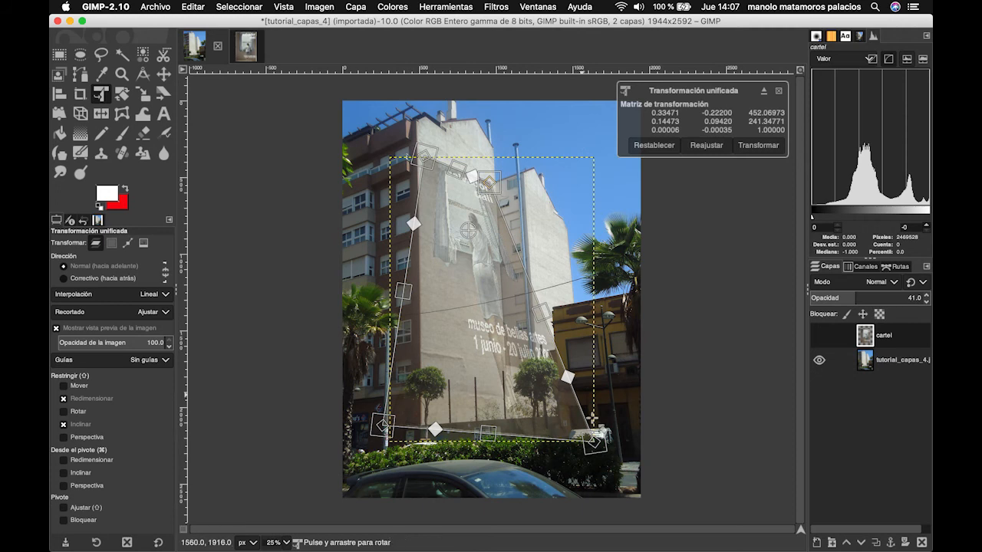
left_click_drag(593, 444, 496, 359)
left_click_drag(383, 424, 422, 344)
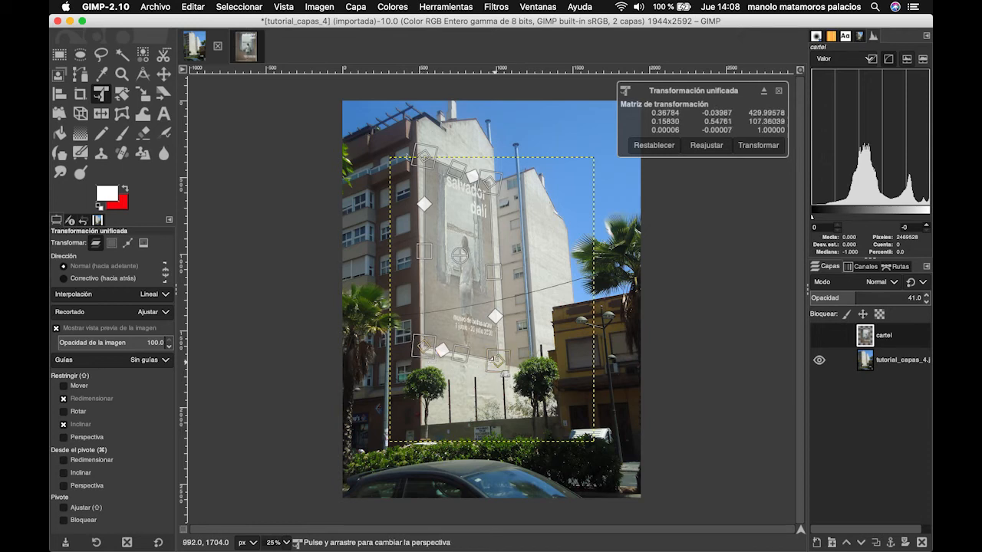
Fine-tune the poster's two right corners and its upper-left corner to the wall's perspective, and apply the transformation.
left_click_drag(497, 360, 498, 360)
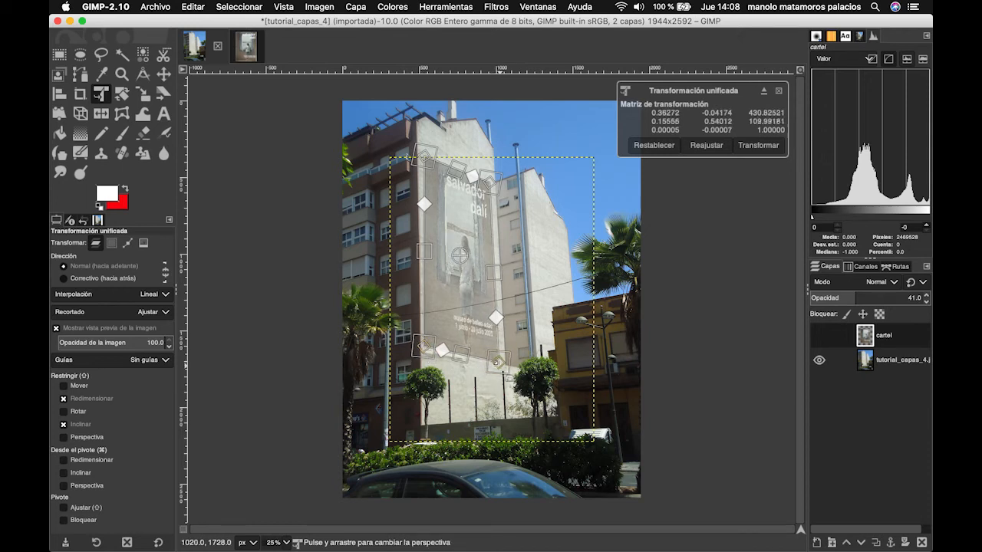
left_click_drag(491, 179, 491, 184)
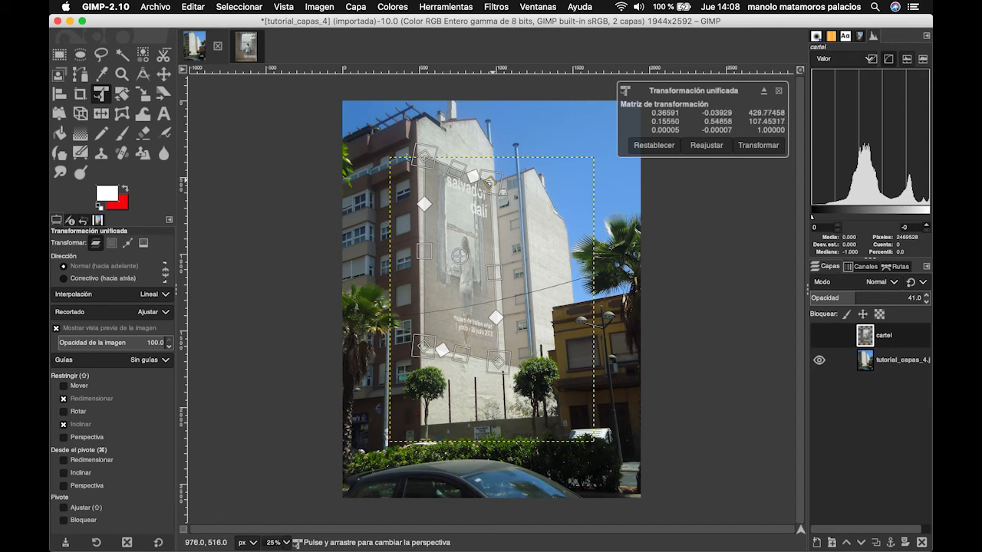
mouse_move(425, 156)
left_mouse_down()
mouse_move(428, 184)
mouse_move(425, 144)
left_mouse_up()
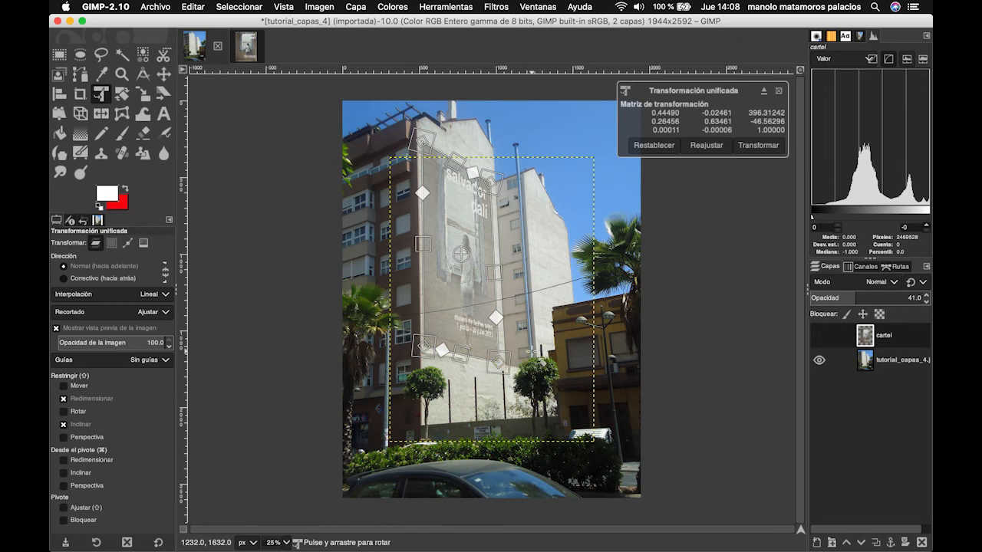
left_click(758, 145)
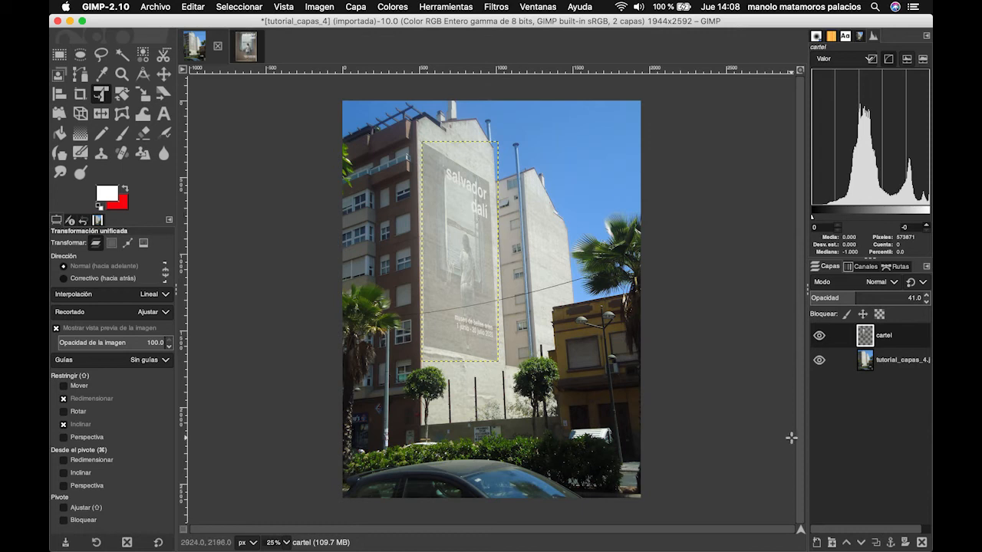
Set the "cartel" layer's opacity to 100 and its blend mode to Multiplicar.
left_click_drag(853, 296, 930, 295)
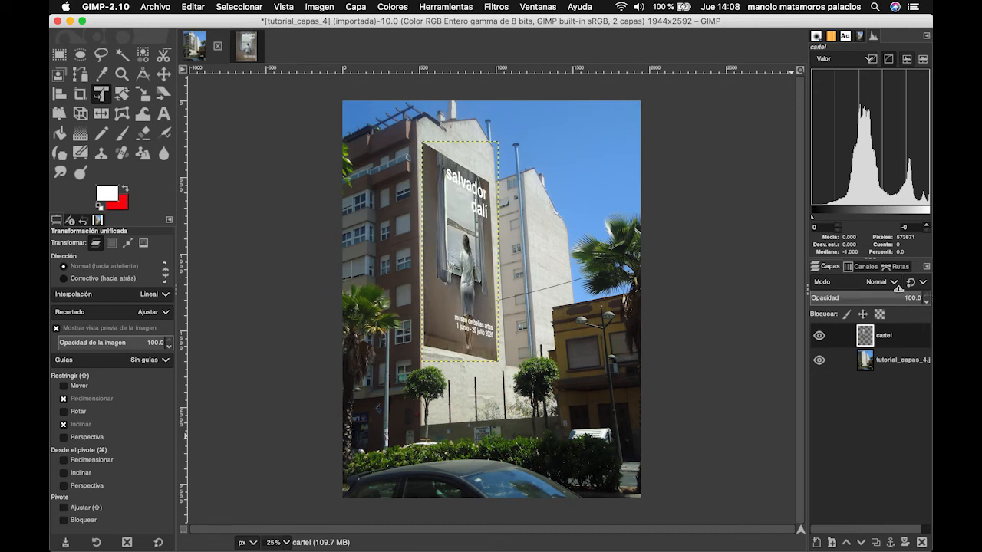
left_click(122, 74)
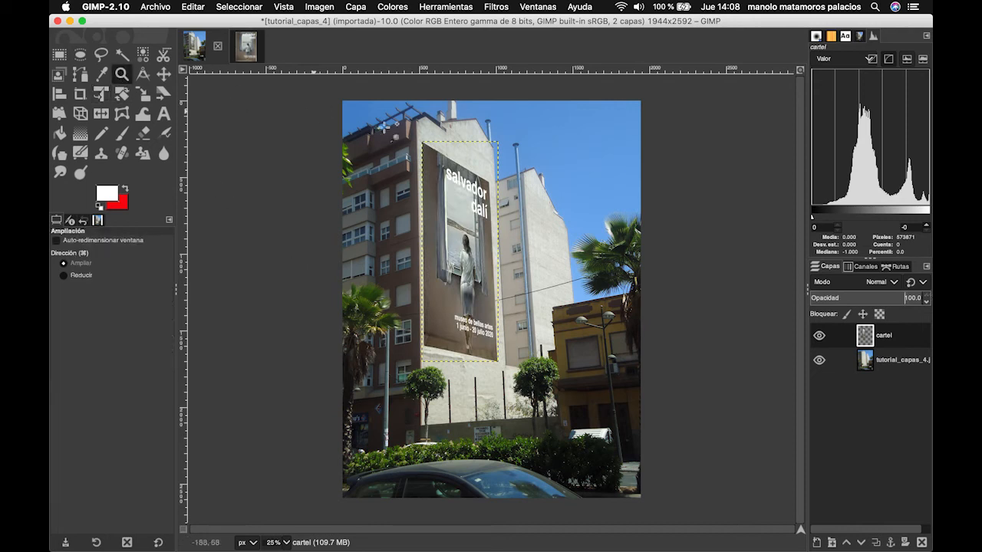
left_click_drag(373, 112, 574, 415)
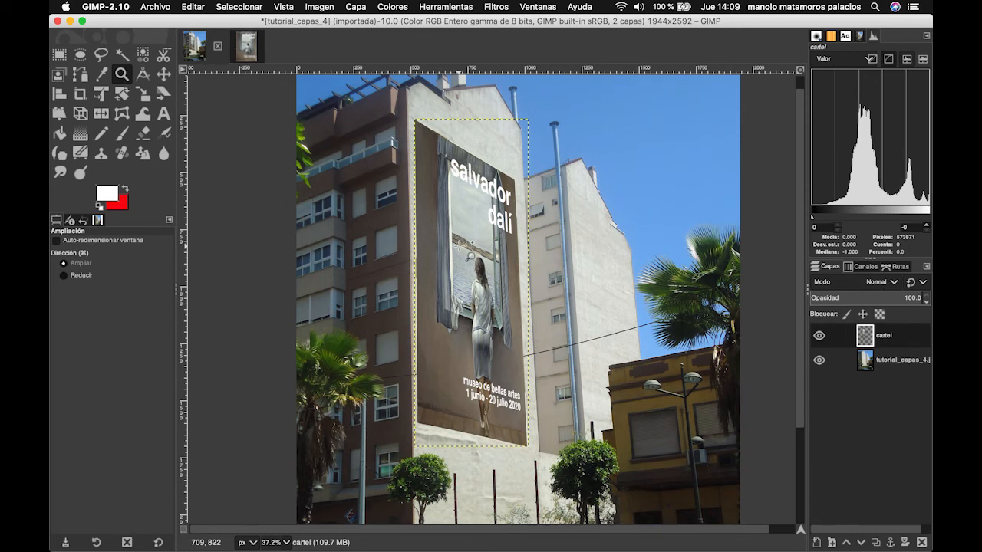
left_click(893, 284)
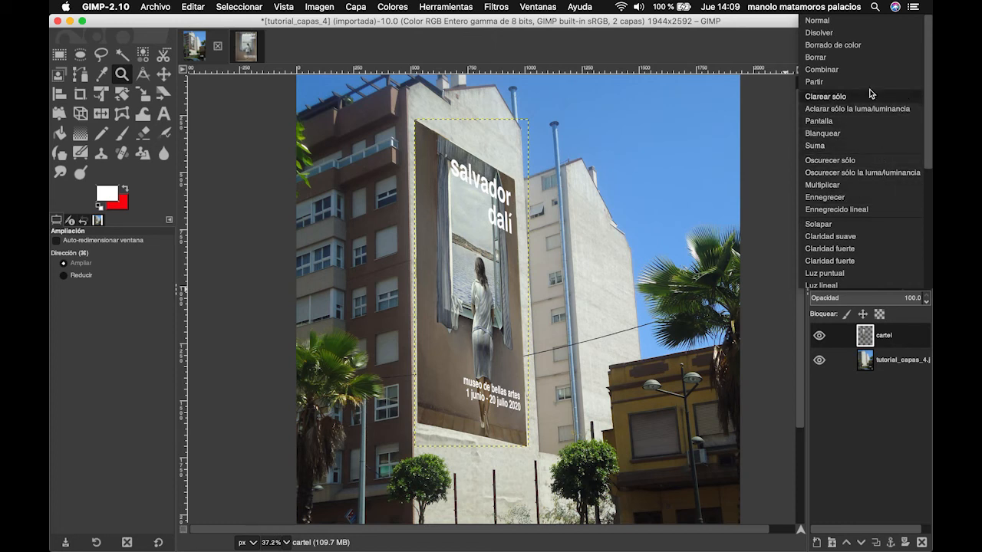
left_click(855, 189)
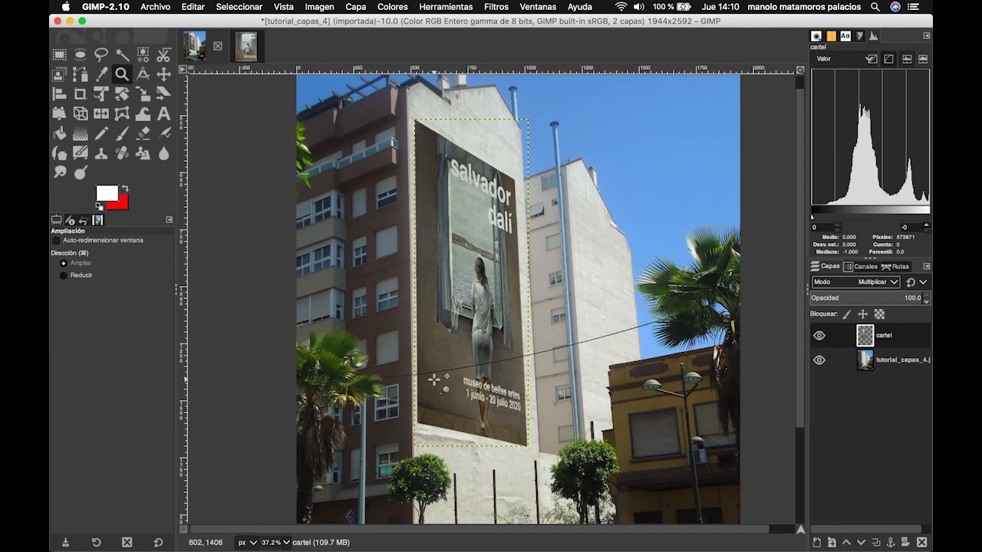
Try the Solapar and Claridad fuerte blend modes on the "cartel" layer and return it to Multiplicar.
left_click(895, 282)
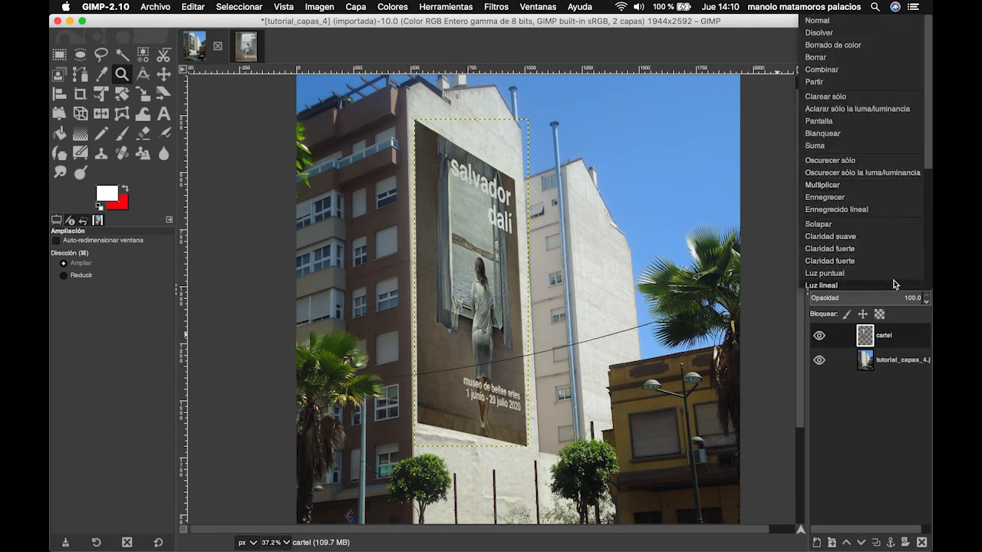
left_click(880, 224)
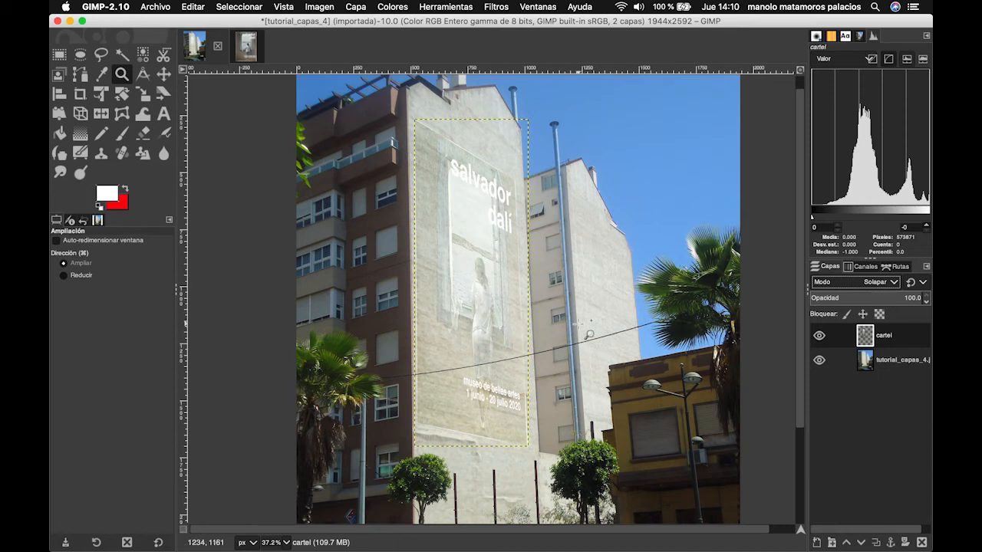
left_click(894, 283)
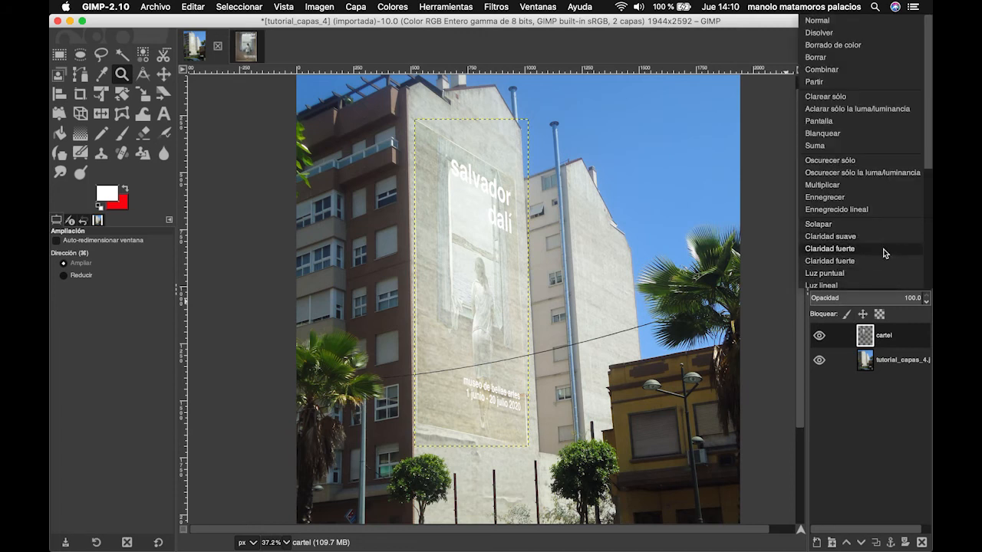
left_click(886, 250)
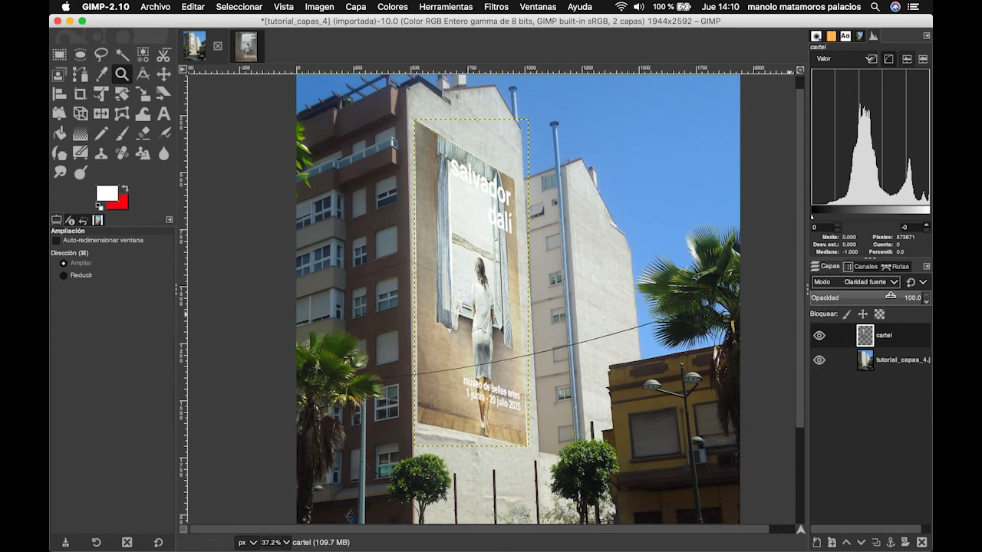
left_click(893, 282)
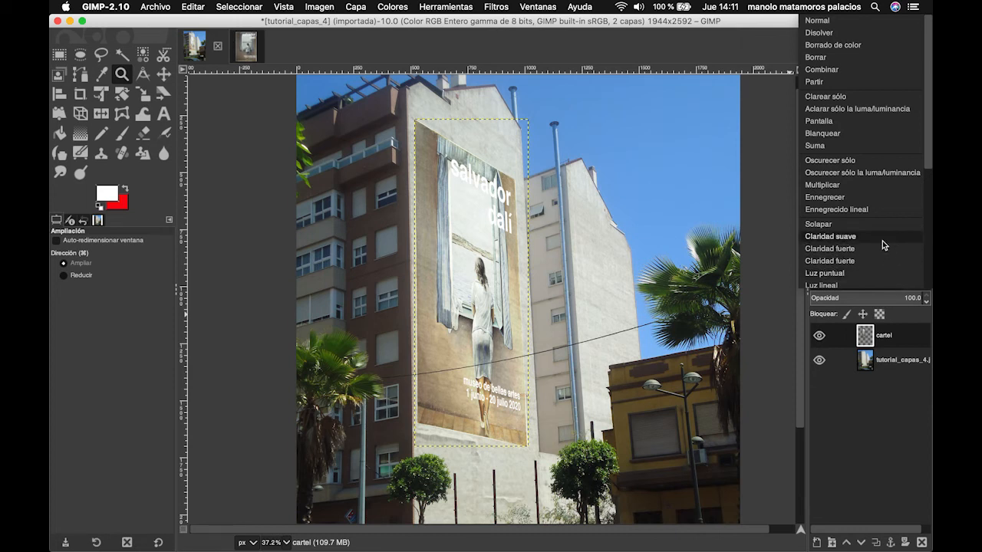
left_click(870, 186)
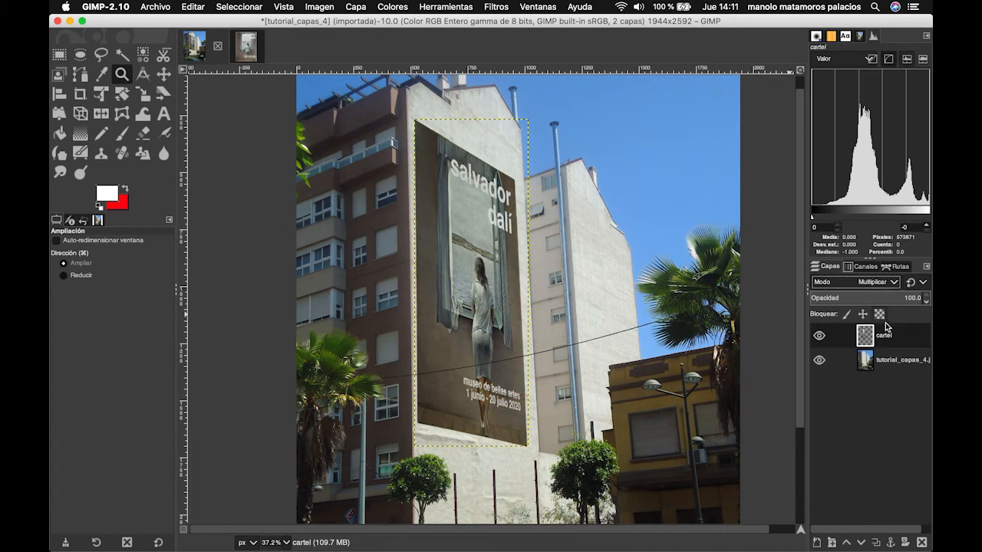
Duplicate the "cartel" layer and set the copy's blend mode to Claridad fuerte.
left_click_drag(908, 336, 877, 544)
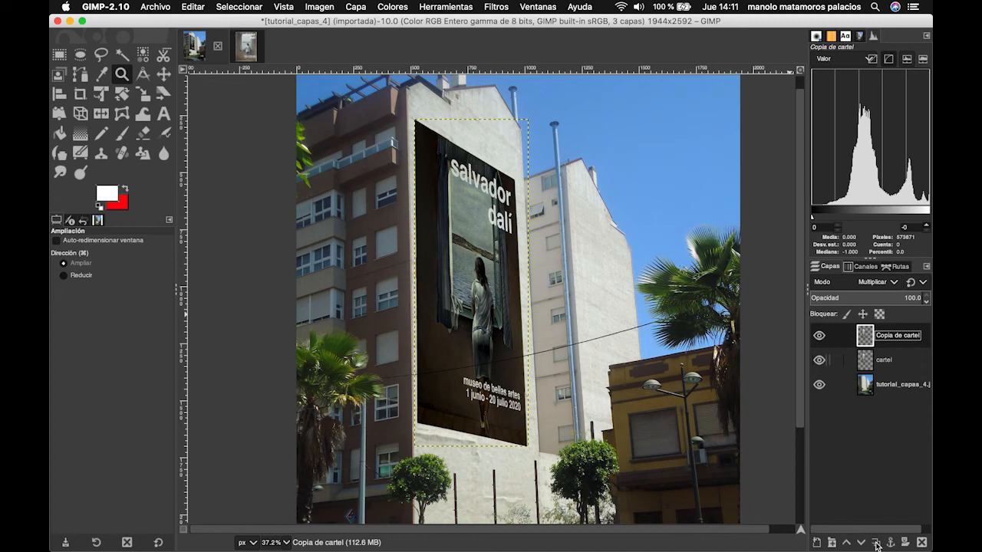
left_click(894, 283)
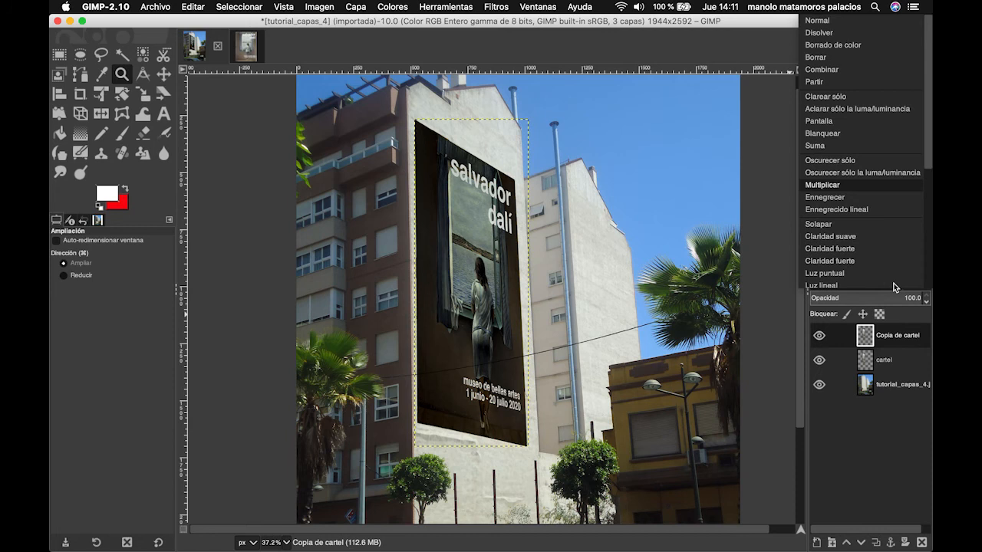
left_click(878, 248)
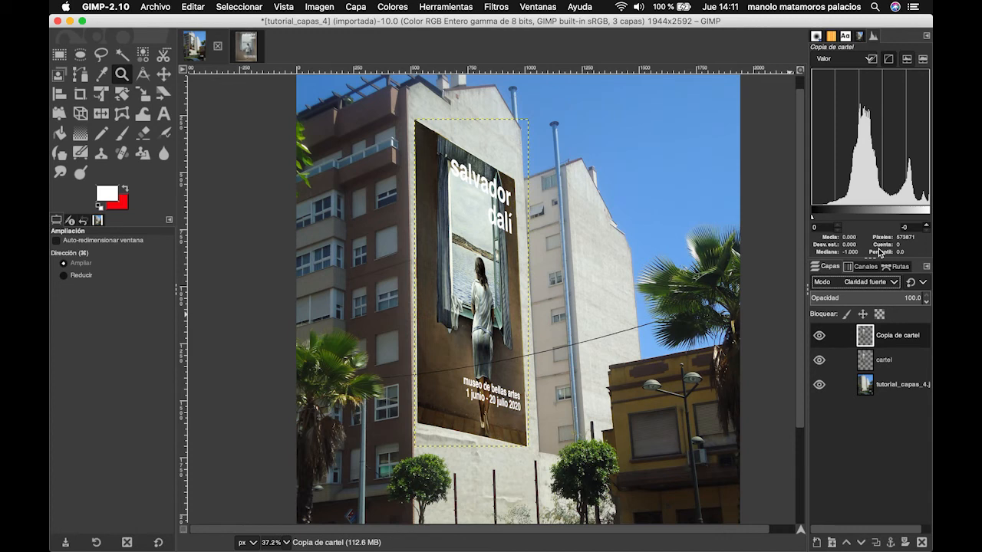
Lower the "cartel" layer's opacity to about 72 and slightly reduce the opacity of its copy.
left_click(911, 367)
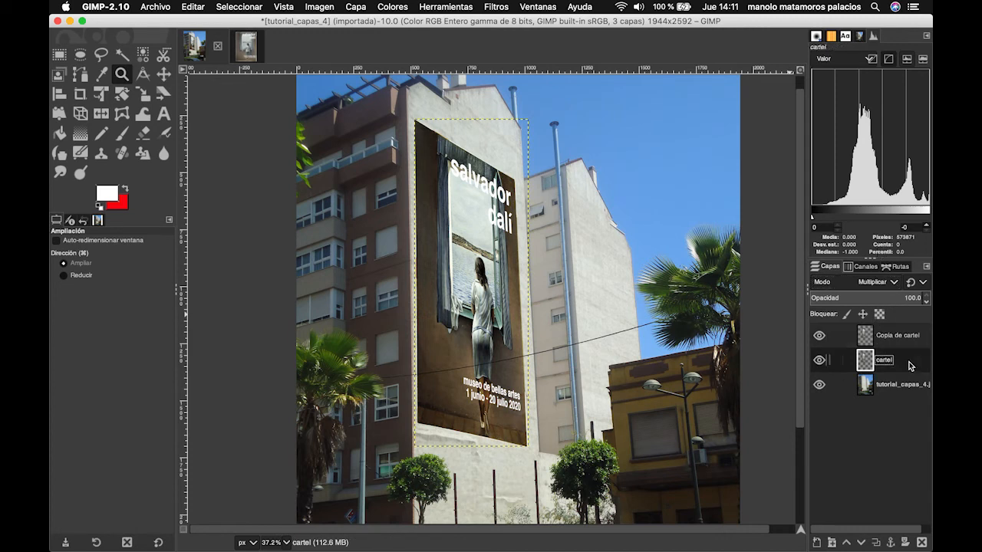
left_click_drag(915, 295, 890, 298)
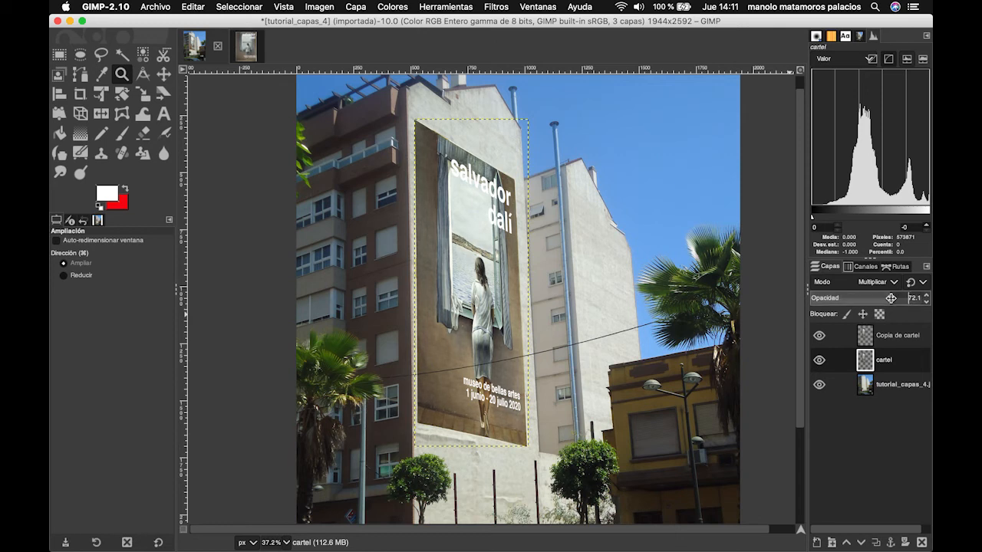
left_click(899, 337)
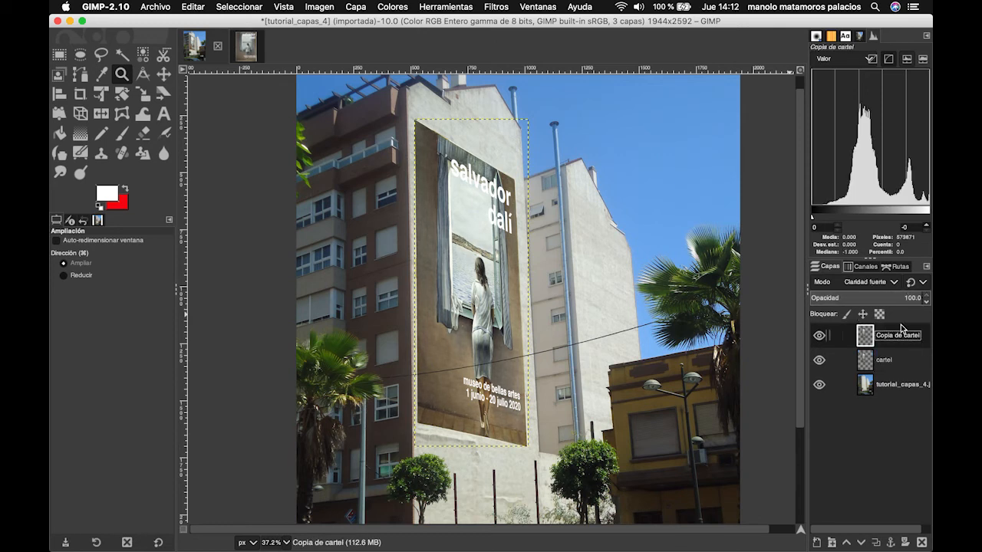
left_click_drag(915, 295, 900, 297)
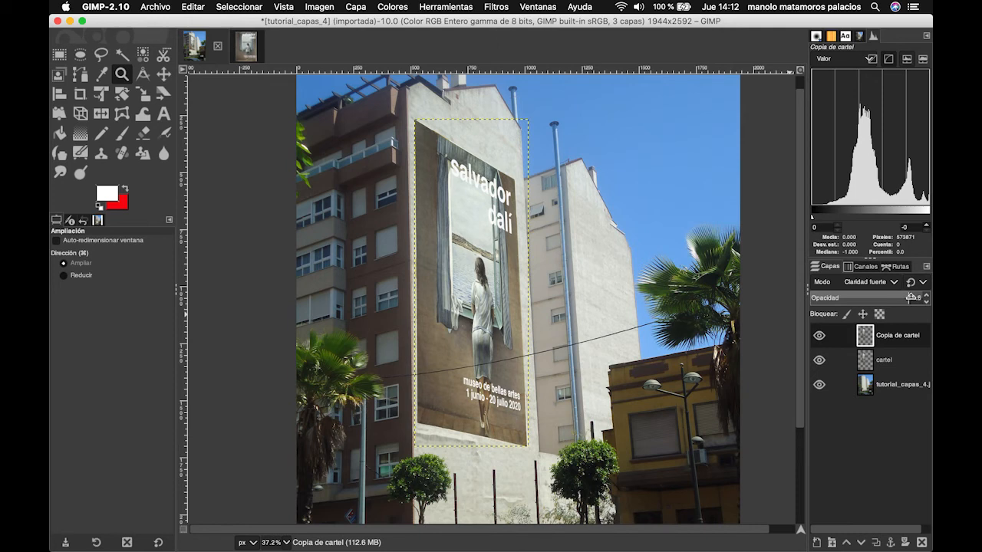
Switch to the cartel_dali image to compare the original poster with the one on the wall.
left_click(257, 40)
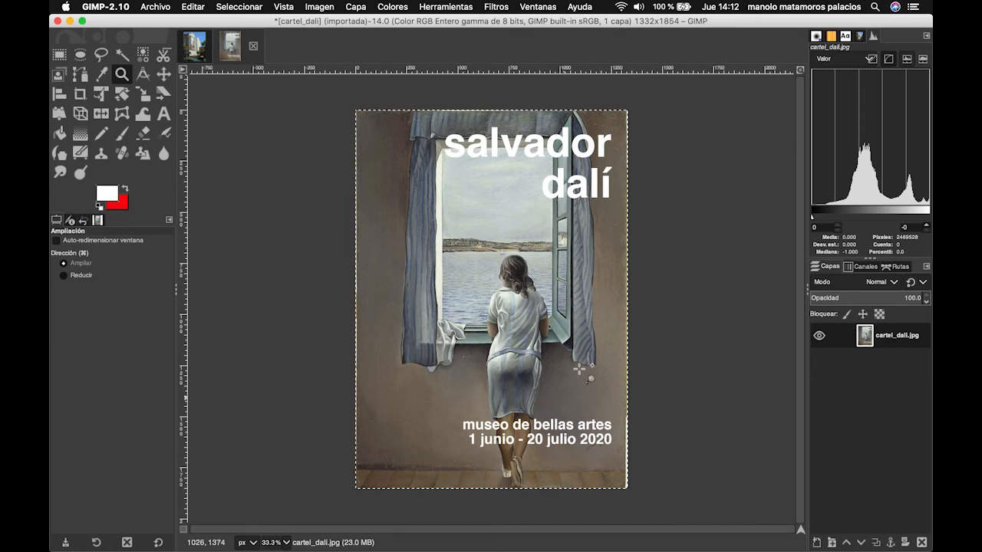
Return to the tutorial_capas_4 image to review the poster on the wall and its layers.
left_click(194, 46)
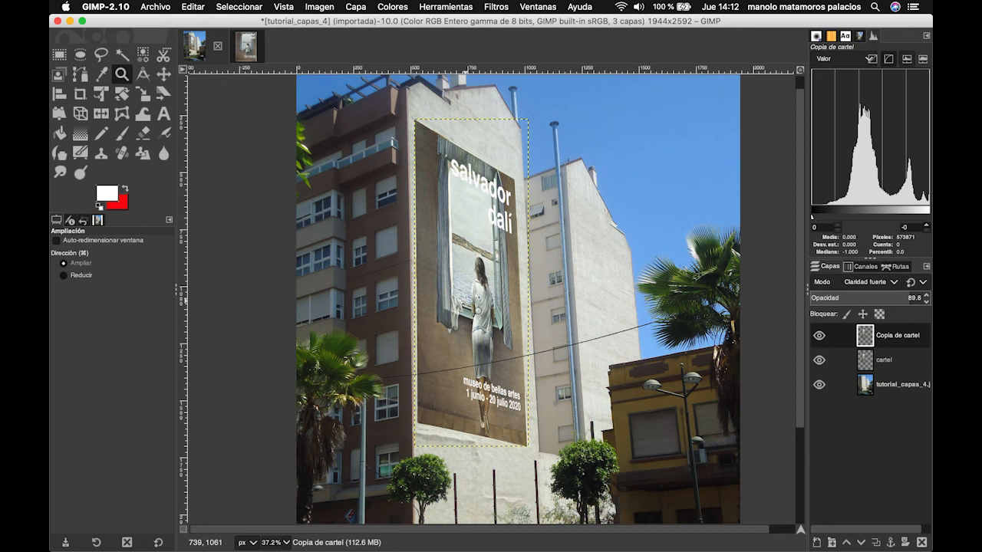
key("super")
left_click(470, 317, "super")
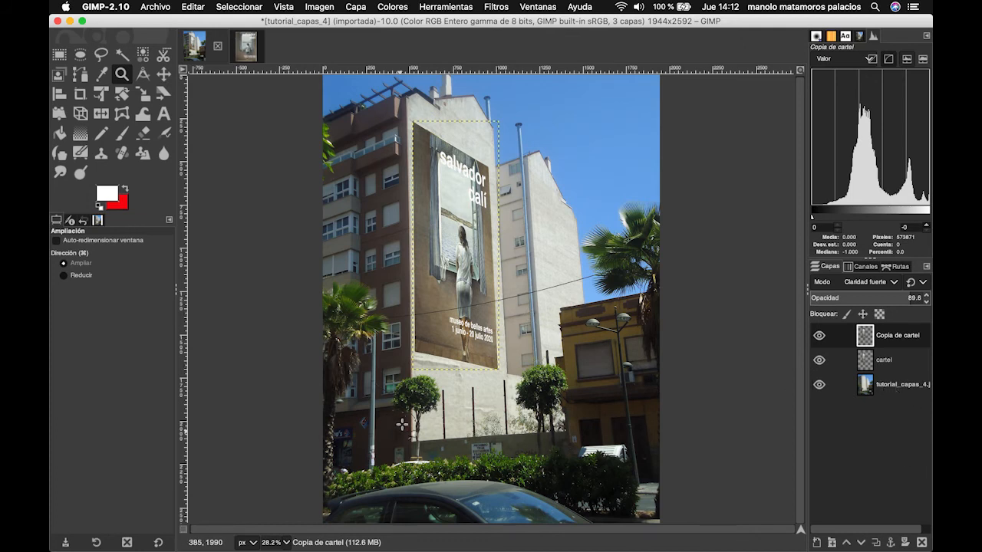
left_click(897, 390)
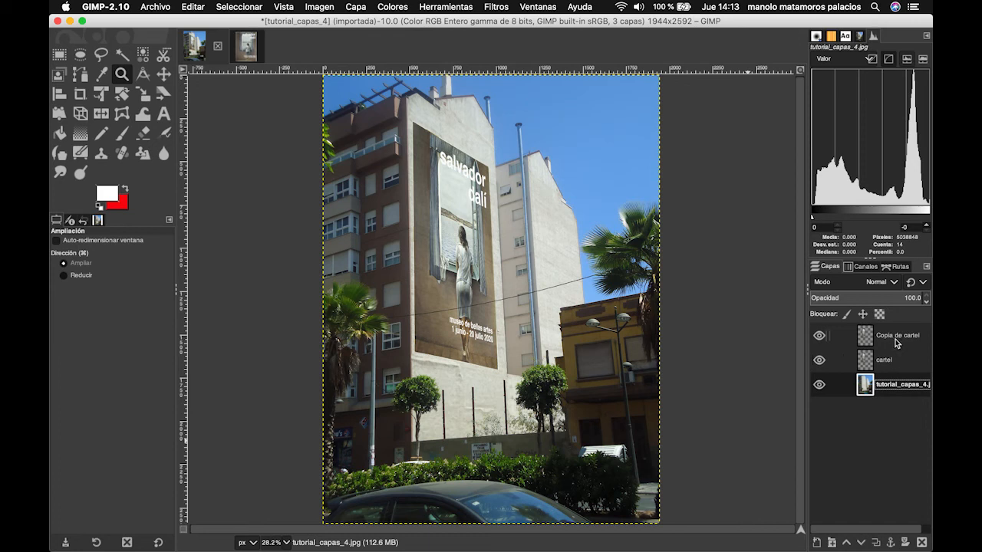
left_click(891, 343)
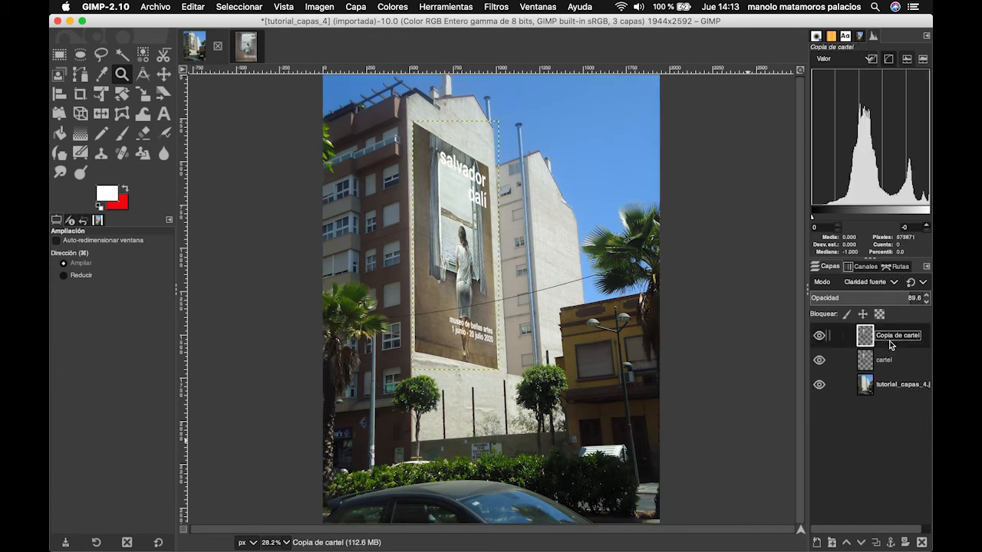
Start the Sombra arrojada (heredado) filter on the "cartel" layer with an X offset of -4.
left_click(888, 364)
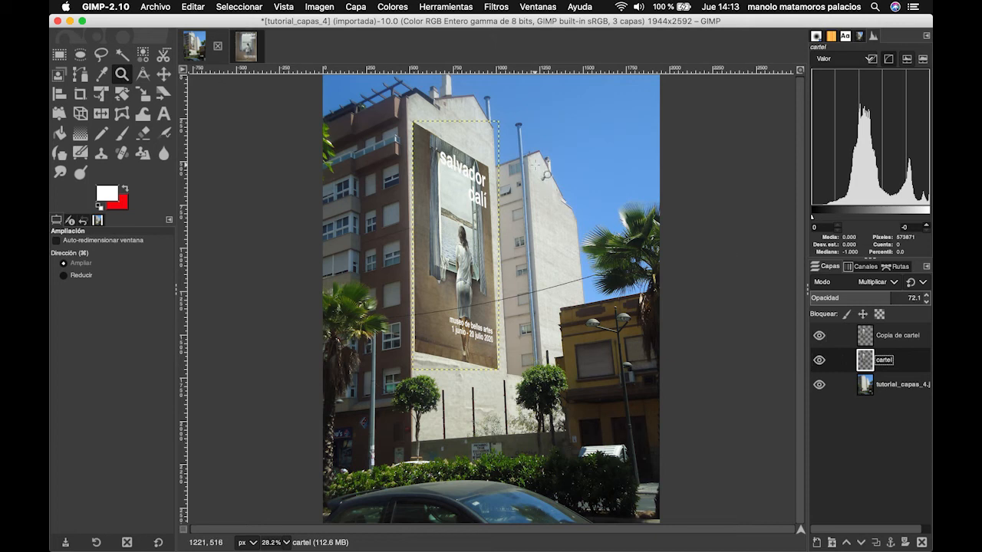
left_click(495, 8)
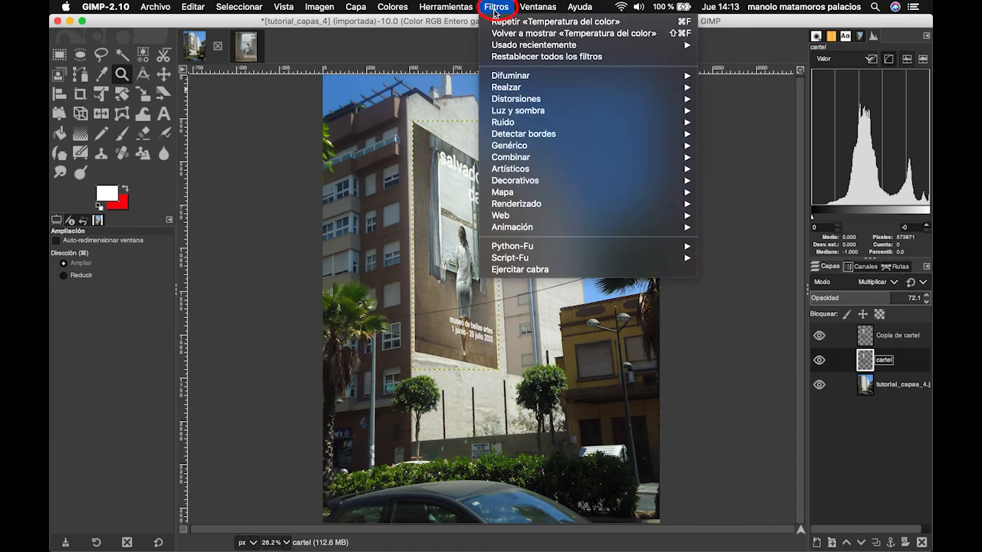
mouse_move(630, 112)
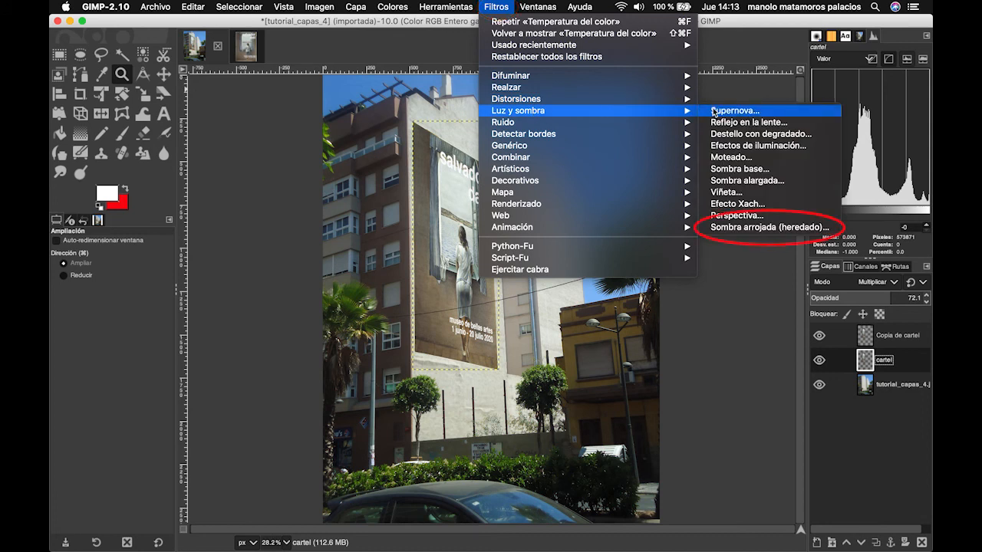
left_click(754, 228)
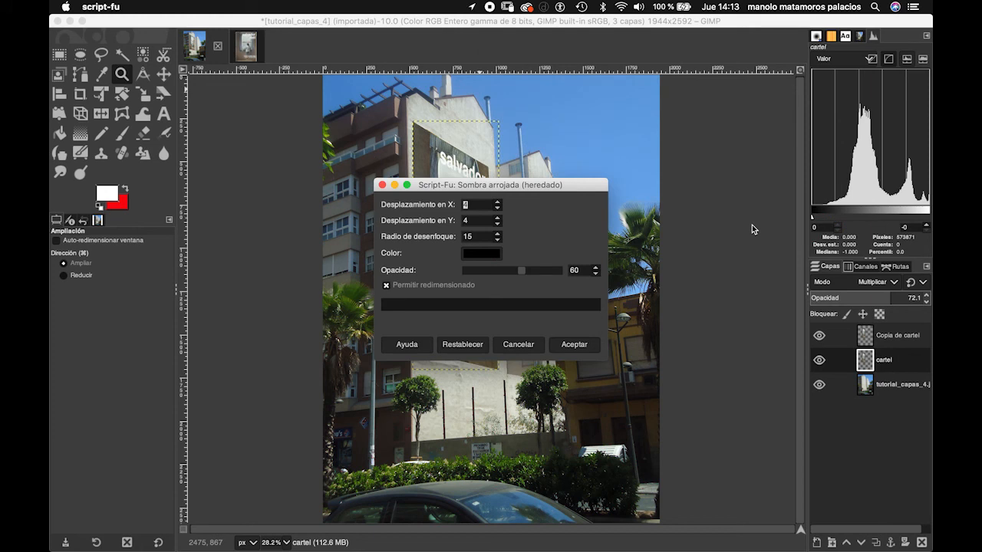
left_click_drag(581, 186, 739, 116)
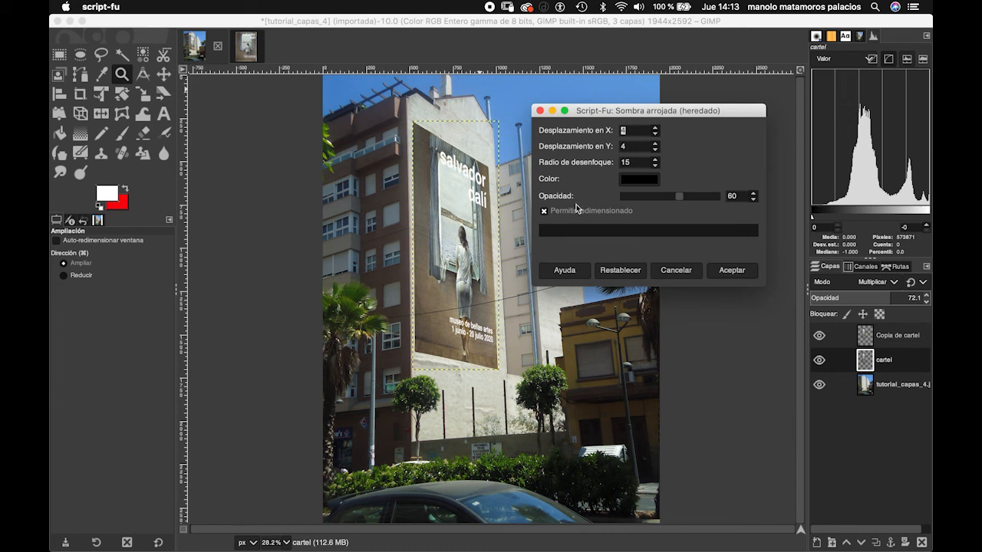
left_click(656, 136)
left_click(655, 136)
left_click(655, 136)
left_click(655, 136)
left_click(655, 136)
Set the drop shadow's blur radius to 10 and its opacity to 71.
left_click(655, 166)
left_click(655, 167)
left_click(655, 166)
left_click(655, 166)
left_click(655, 167)
left_click(655, 167)
left_click(656, 159)
left_click(655, 160)
left_click(655, 160)
left_click(654, 159)
left_click(655, 160)
left_click(655, 159)
left_click(655, 160)
left_click_drag(680, 200, 689, 202)
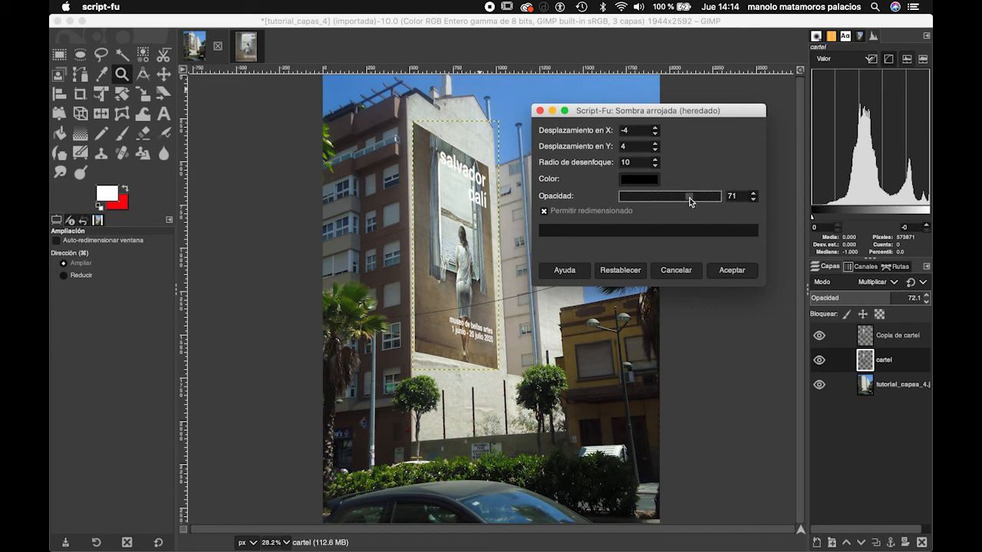
Sample the dark brown 1d1814 from the shaded front of the yellow building as the shadow color and apply the drop shadow.
left_click(641, 185)
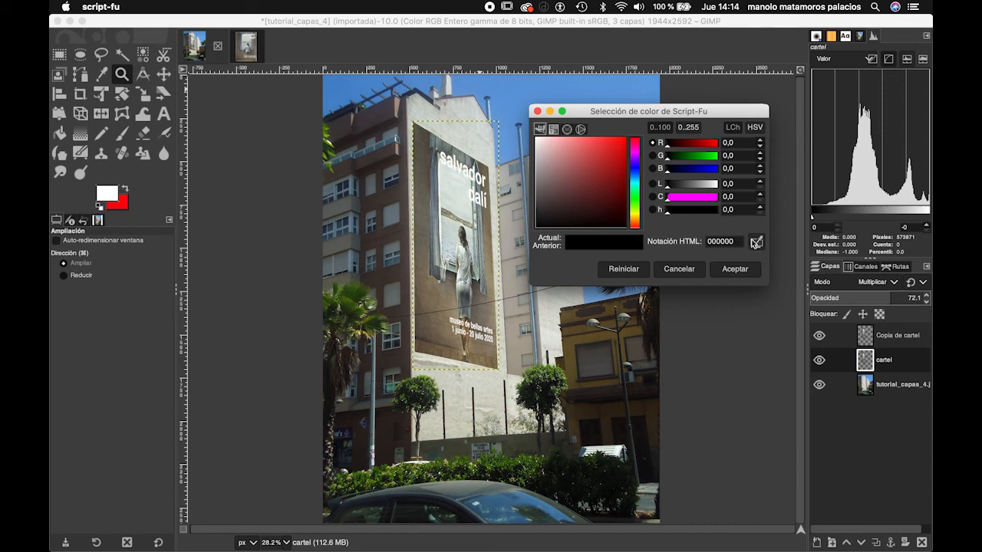
left_click(756, 244)
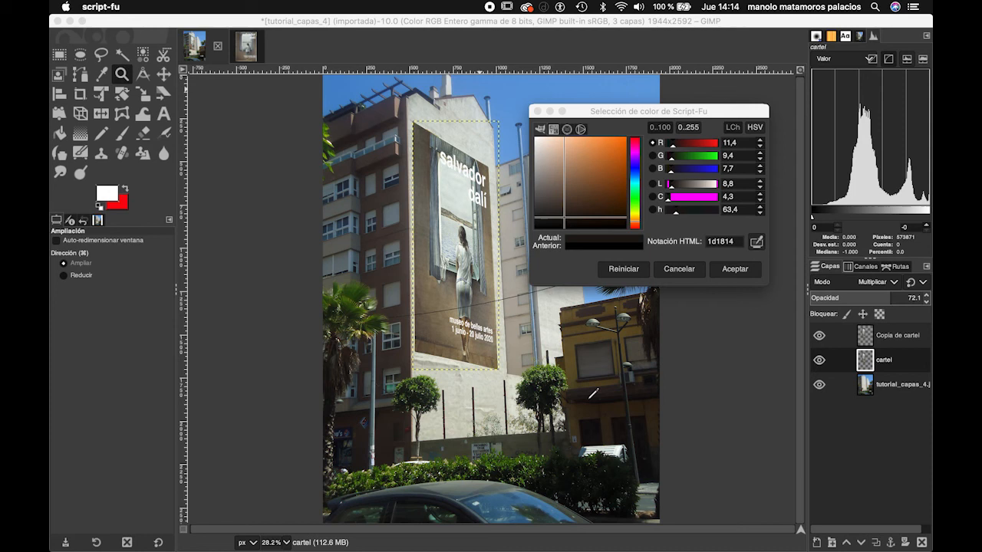
left_click(590, 398)
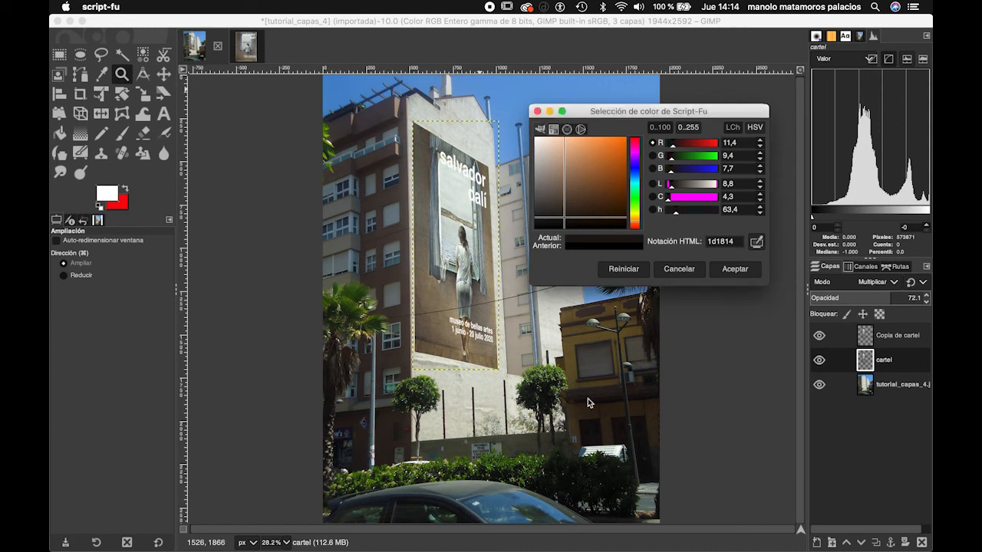
left_click(735, 270)
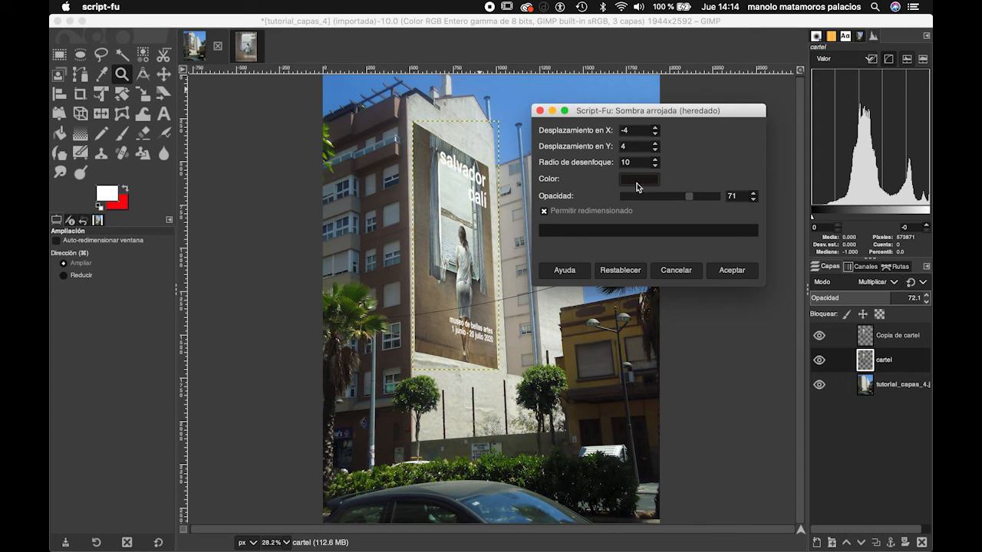
left_click(726, 273)
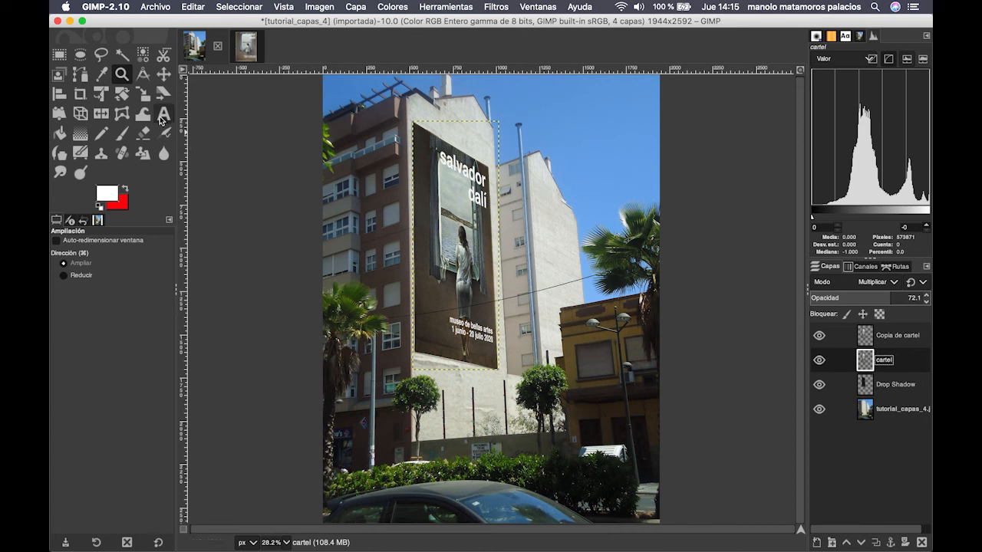
Inspect the drop shadow up close along the poster's lower edge, then return to the whole image.
left_click_drag(403, 338, 468, 384)
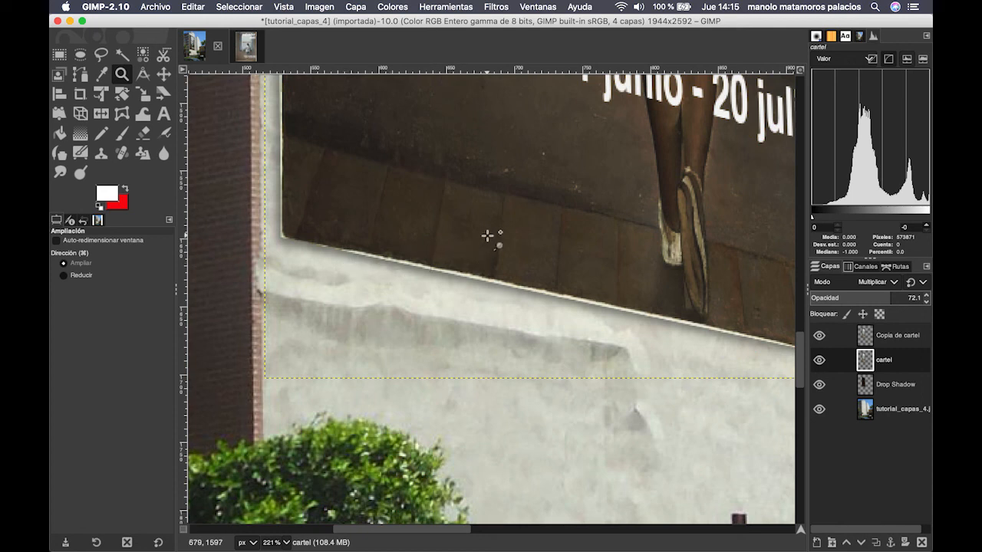
left_click(510, 226, "super")
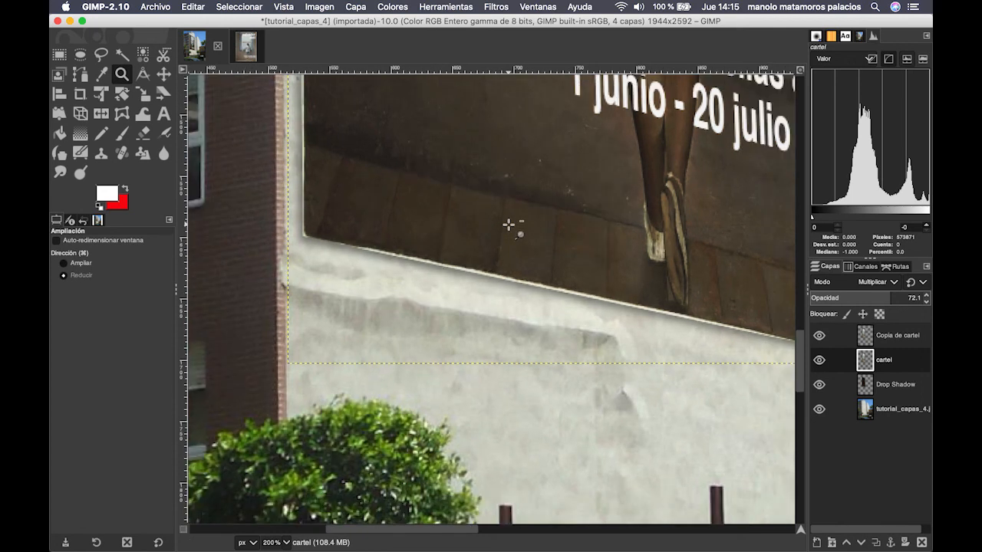
left_click(602, 186, "super")
left_click(623, 146, "super")
left_click(654, 116, "super")
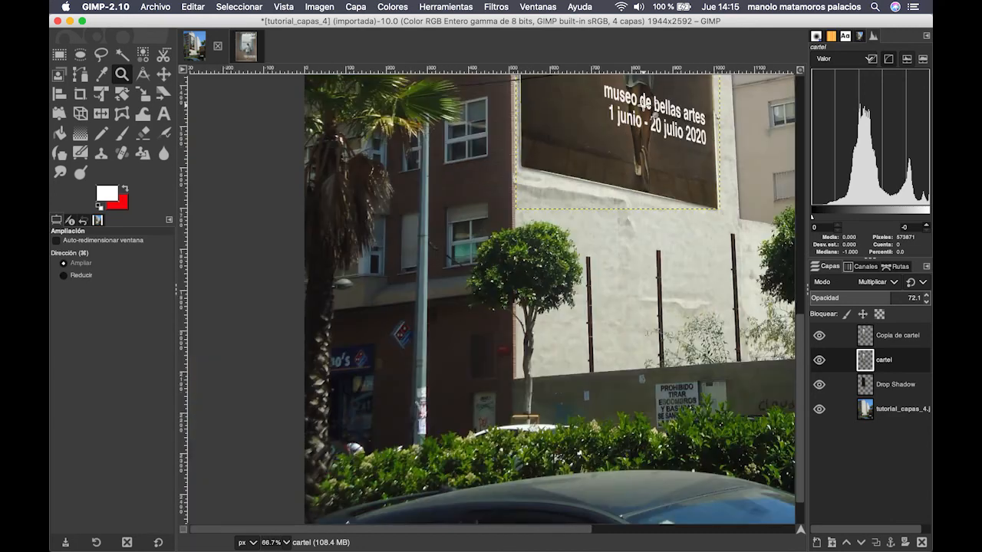
key("super+shift+j")
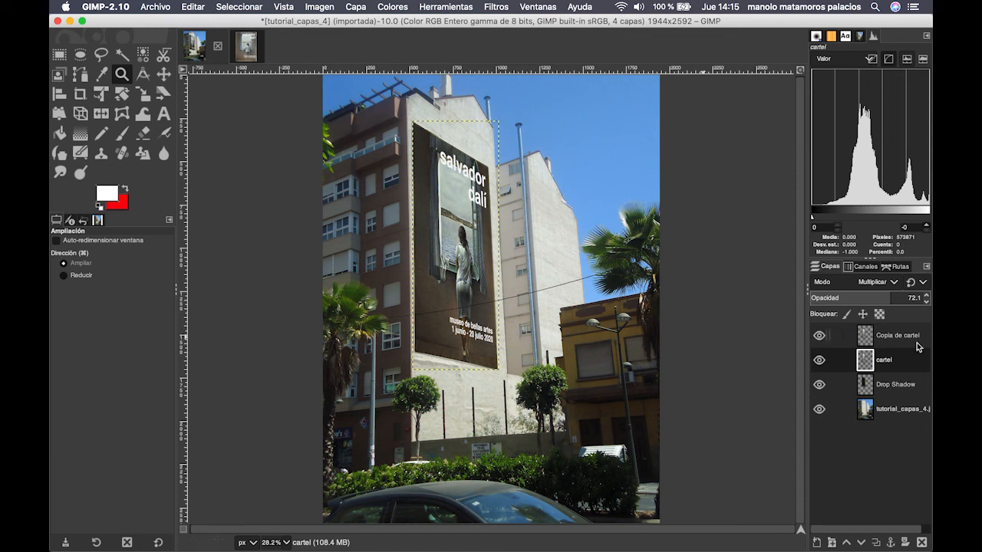
With the "Drop Shadow" layer active, outline the poster's four corners with a closed free selection.
left_click(903, 388)
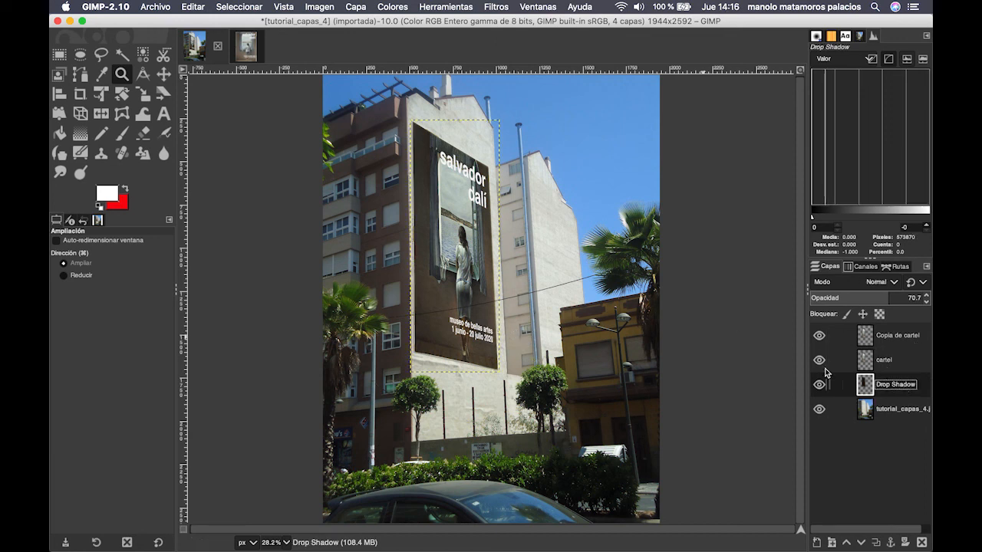
left_click(100, 62)
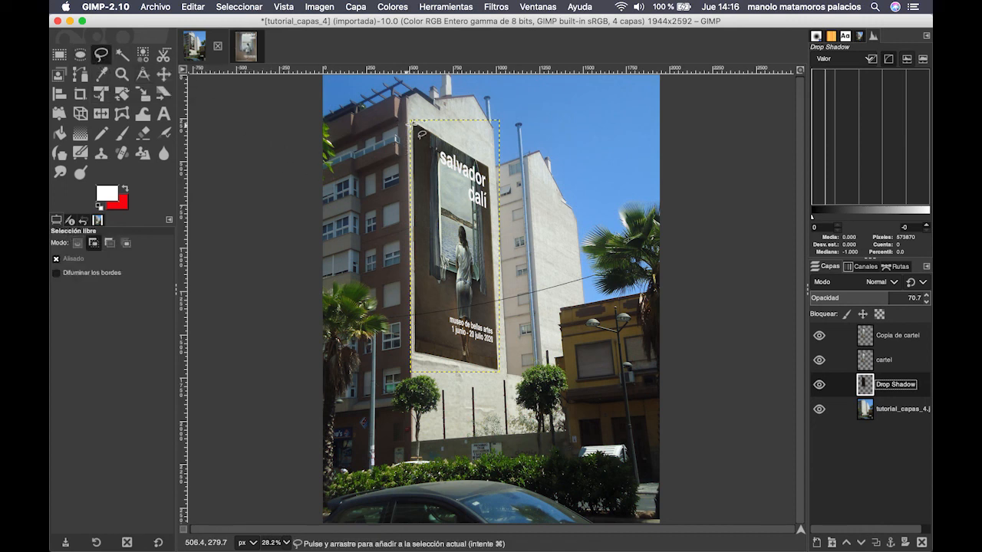
left_click(121, 74)
mouse_move(396, 111)
left_mouse_down()
mouse_move(532, 360)
mouse_move(529, 407)
mouse_move(526, 387)
left_mouse_up()
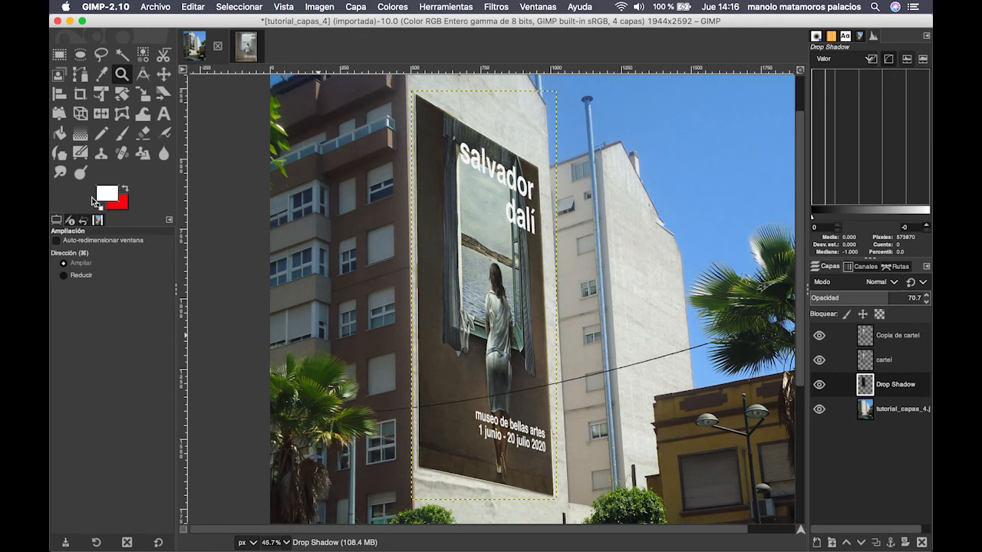
left_click(101, 54)
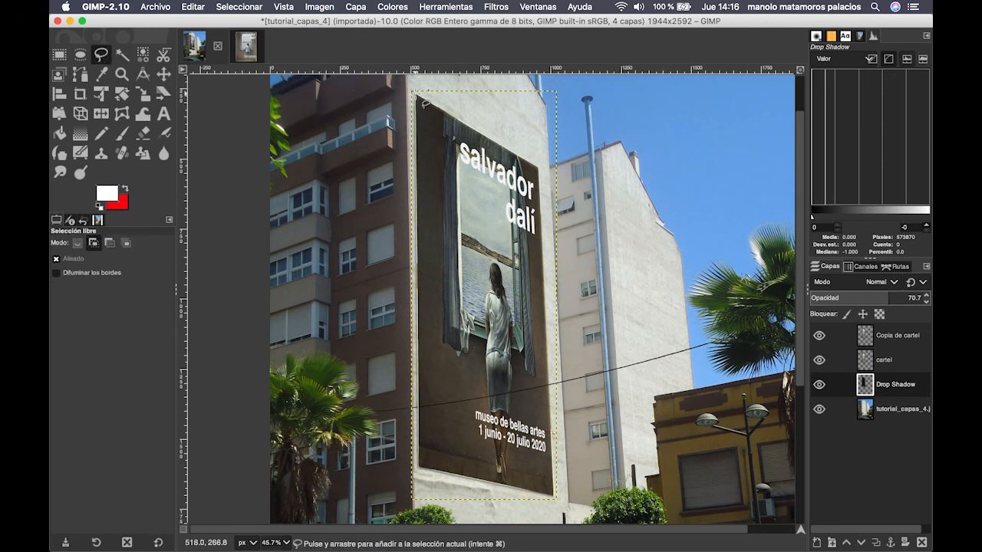
left_click(538, 166)
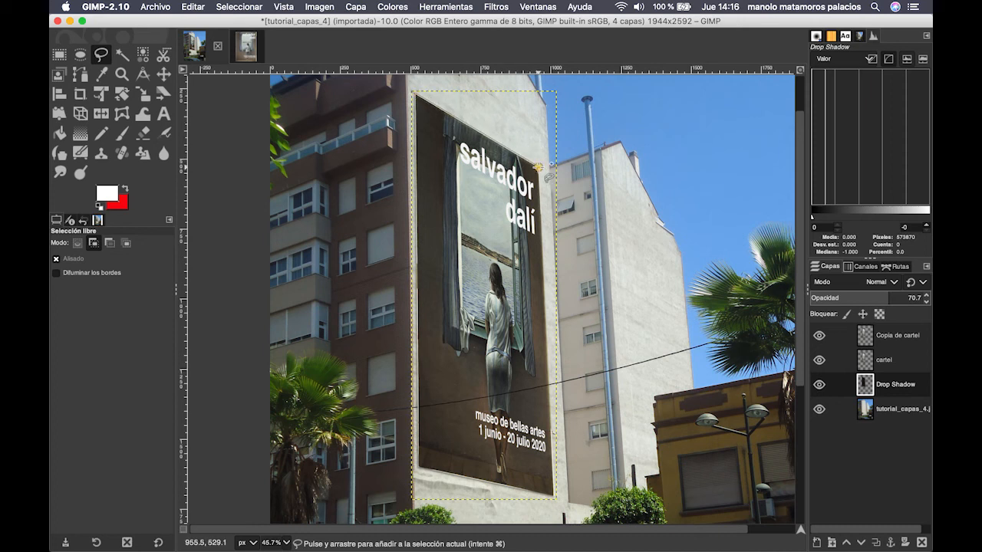
left_click(554, 494)
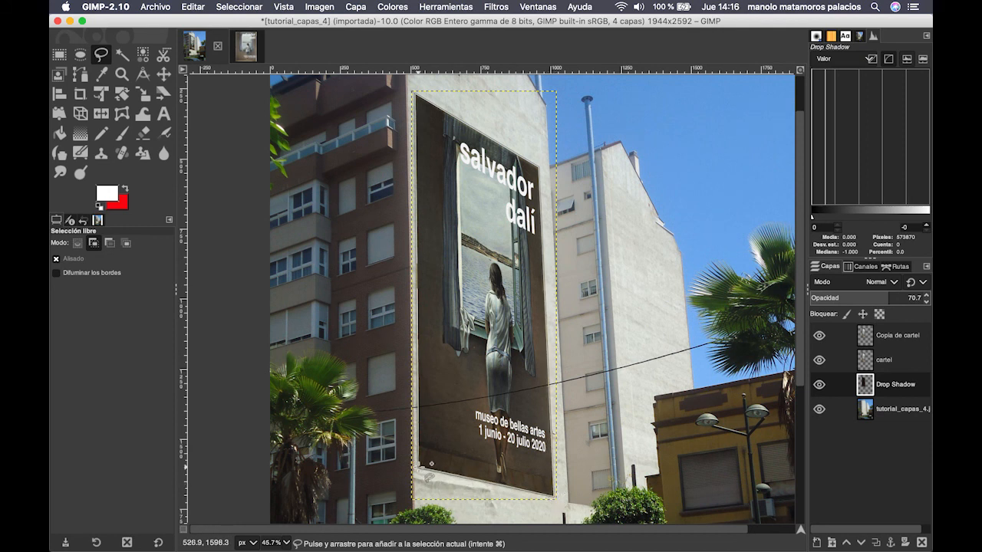
left_click(419, 468)
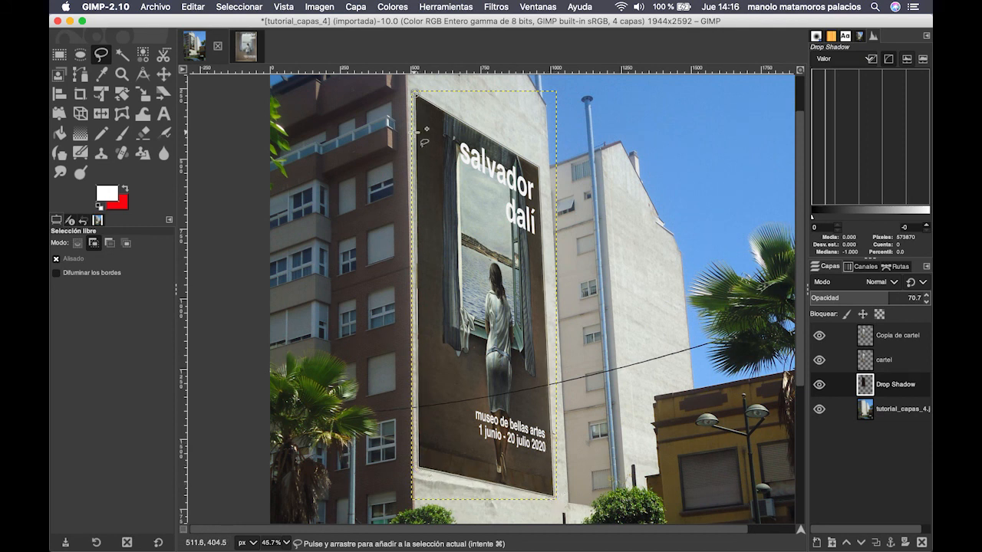
left_click(414, 92)
key("Return")
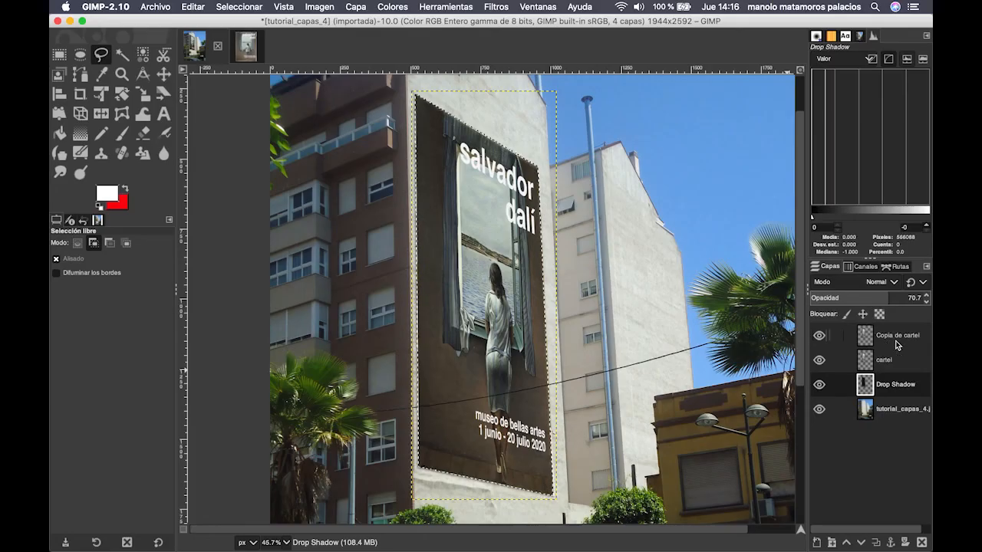
Try cutting the selected poster area from the "Copia de cartel" layer and undo the cut.
left_click(896, 342)
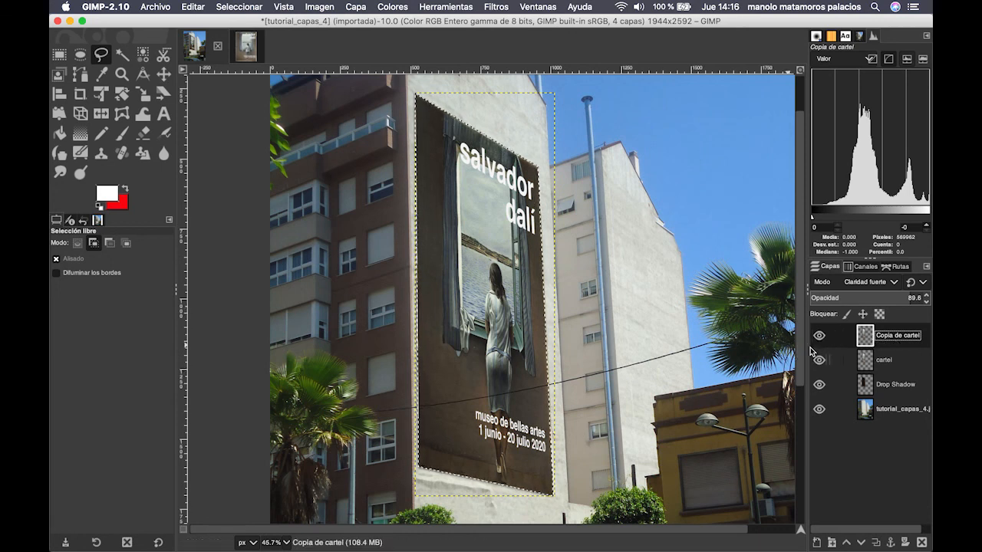
key("super+x")
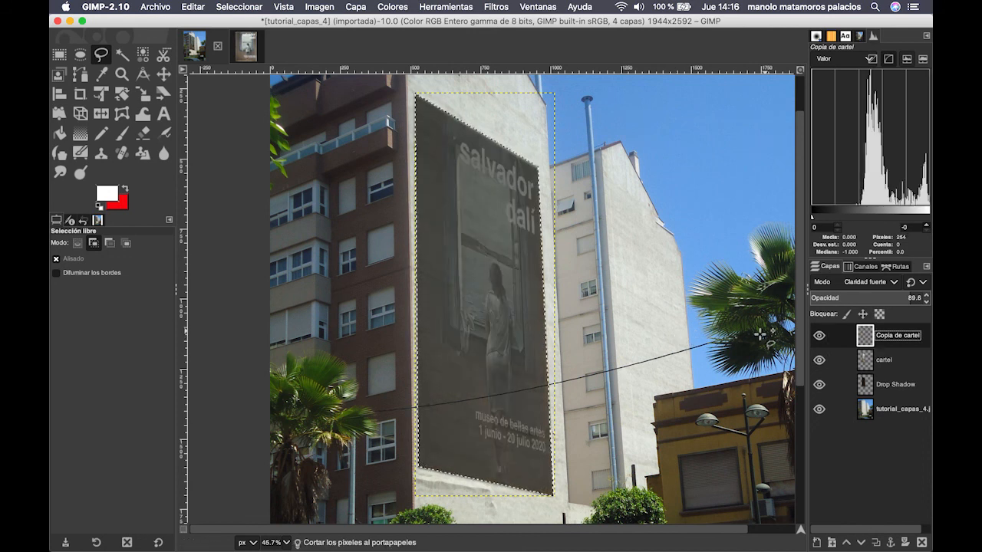
key("super+z")
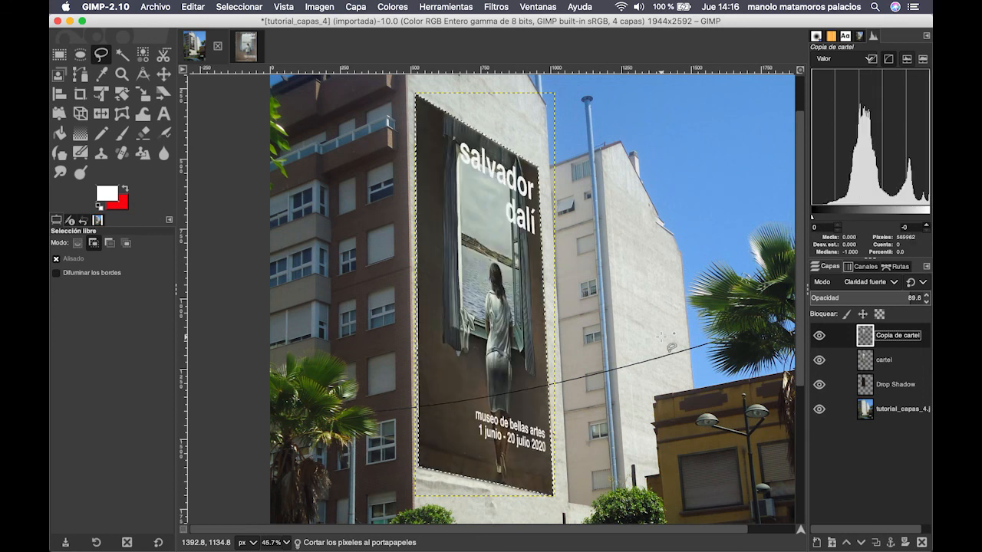
Cut the selected poster area out of the "Drop Shadow" layer and clear the selection.
left_click(896, 386)
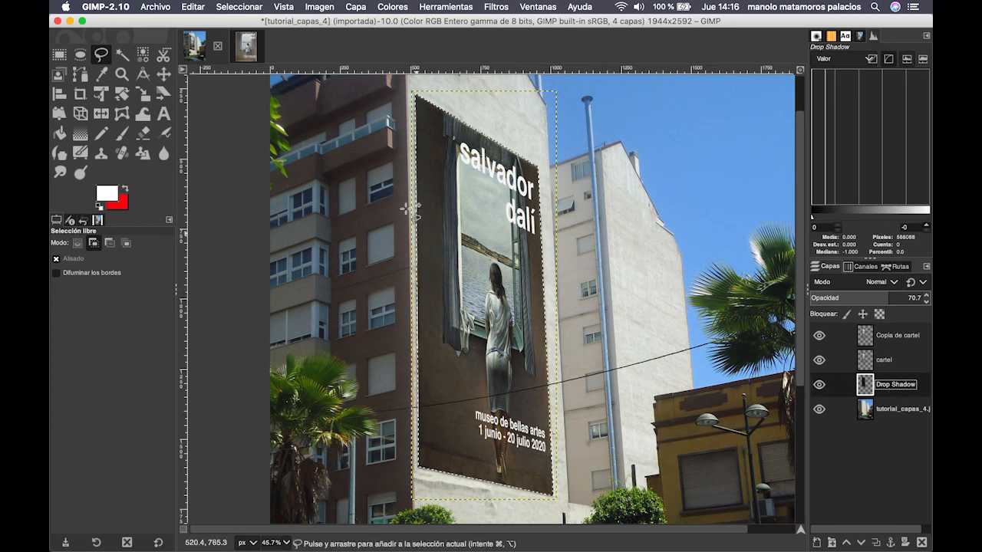
left_click(194, 8)
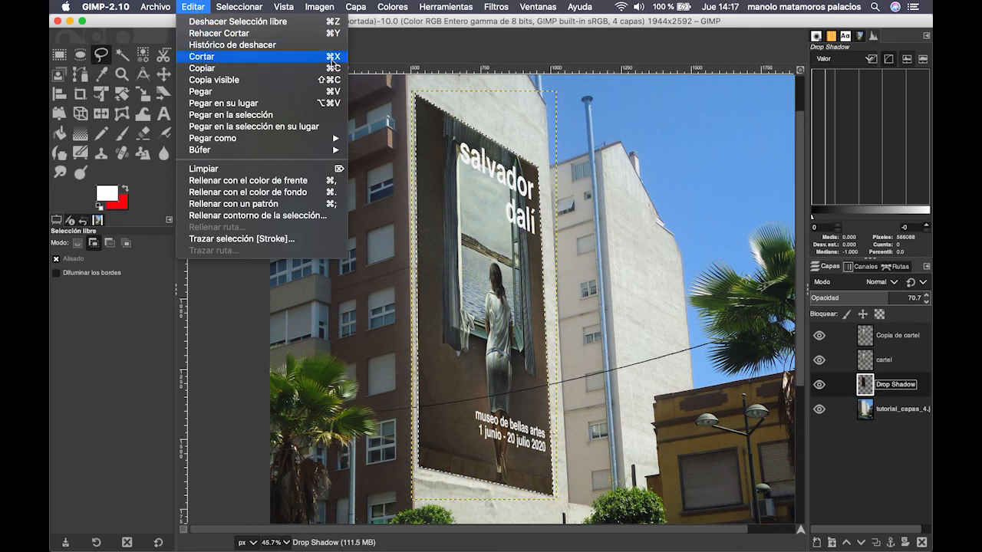
left_click(225, 58)
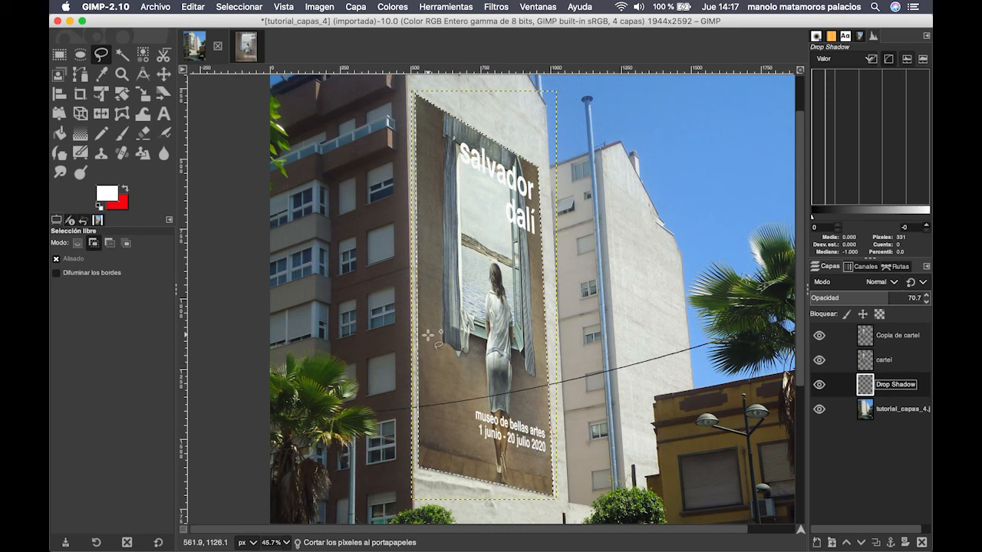
left_click(254, 6)
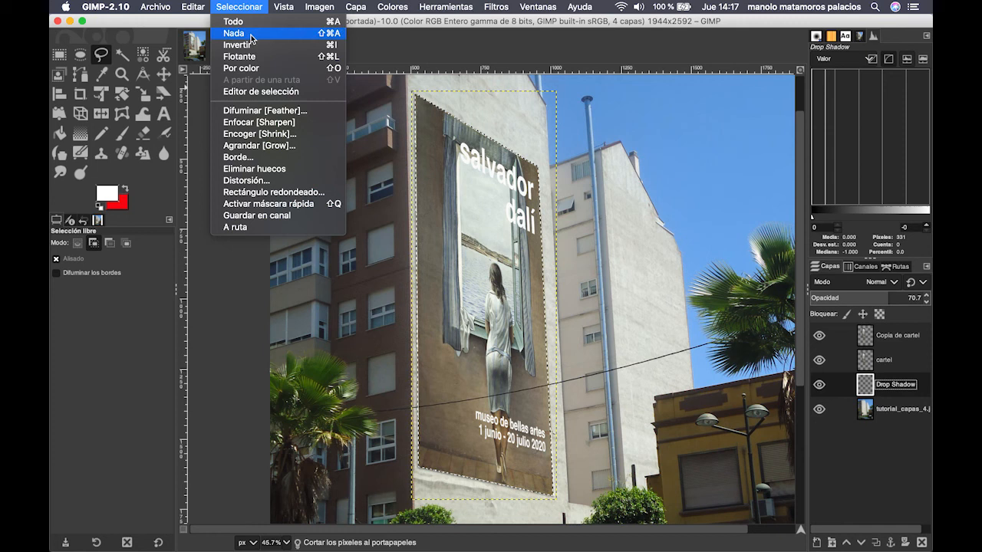
left_click(251, 35)
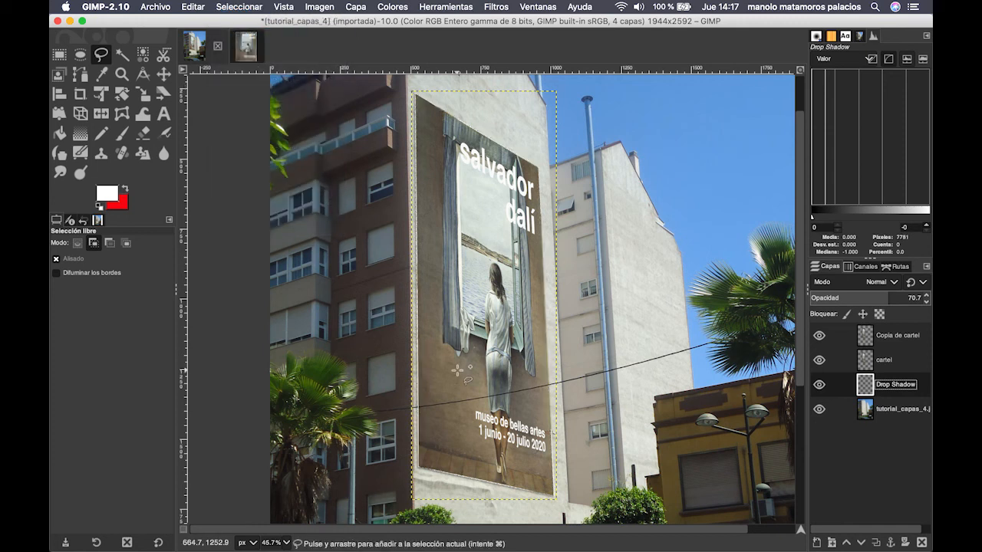
Check the trimmed drop shadow up close at the poster's lower-left corner, then fit the whole image in view.
key("z")
left_click_drag(371, 426, 493, 506)
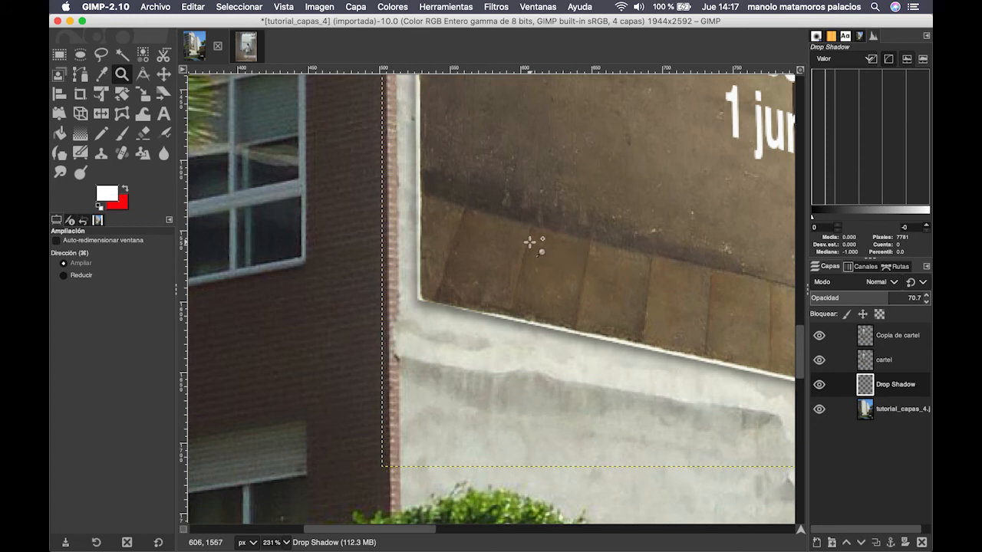
key("super+shift+j")
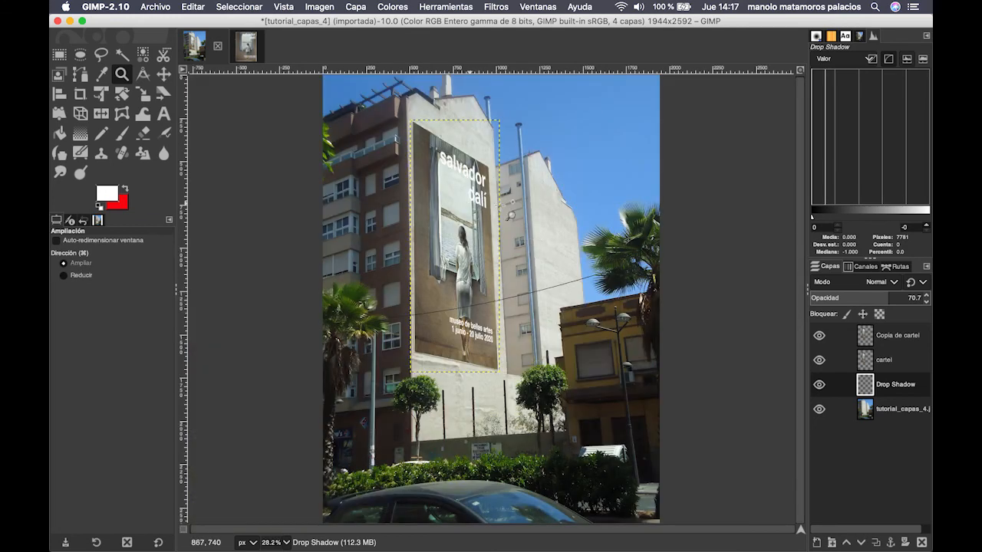
Activate the building photo layer, then view the flat "cartel_dali" poster image and return to the building composition.
left_click(913, 416)
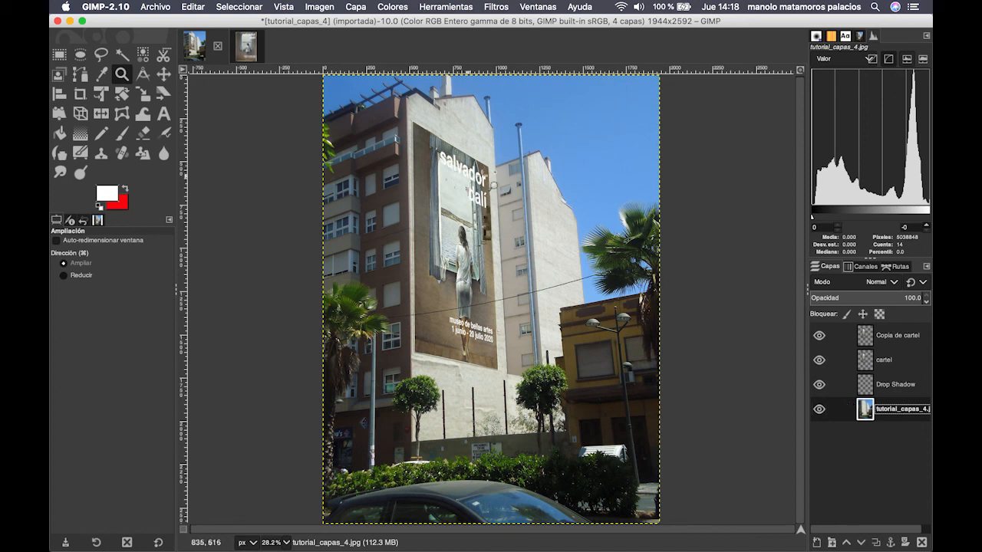
left_click(246, 48)
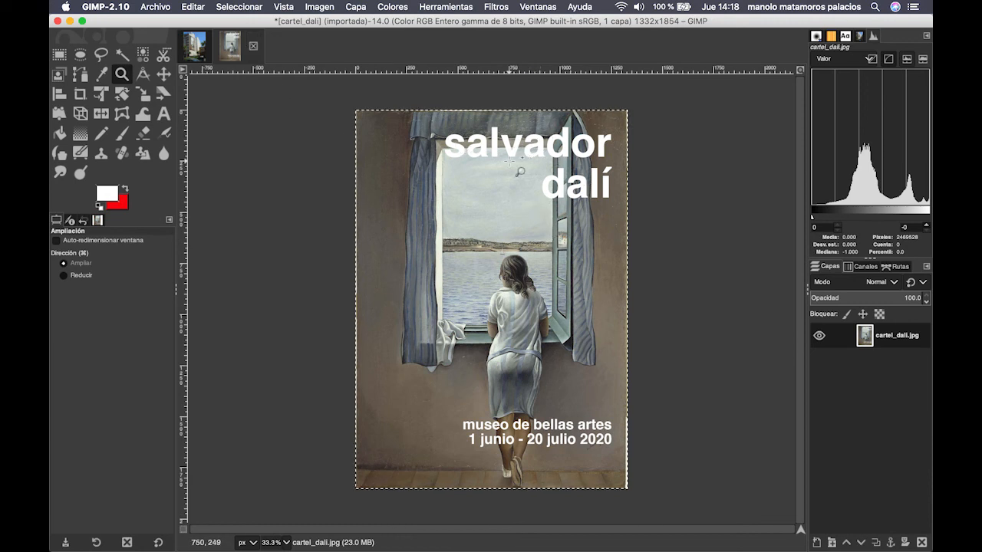
left_click(194, 46)
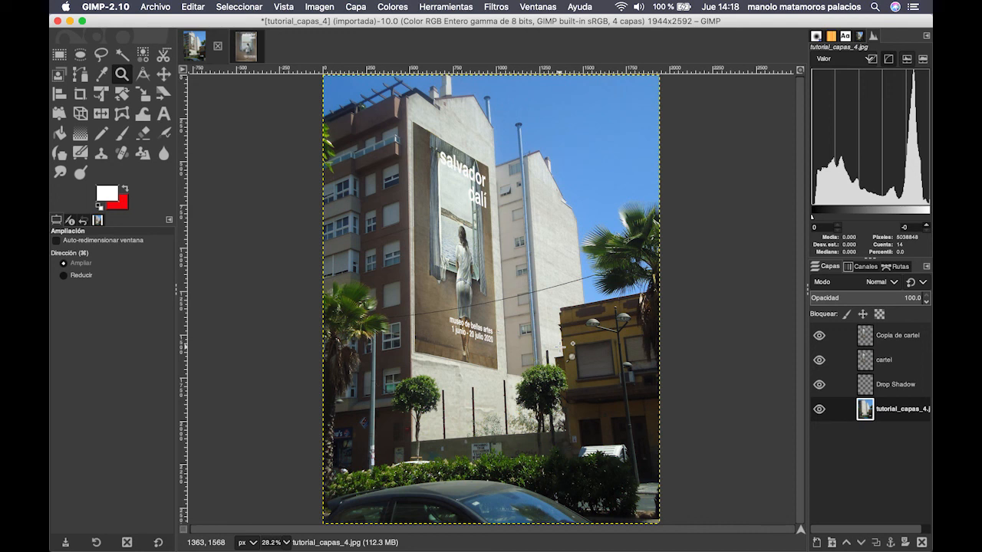
key("ctrl")
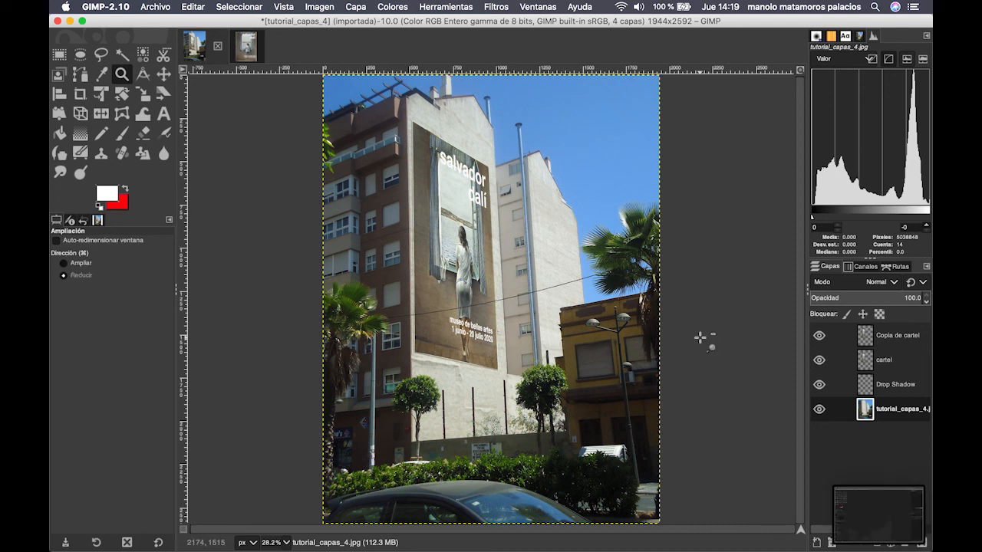